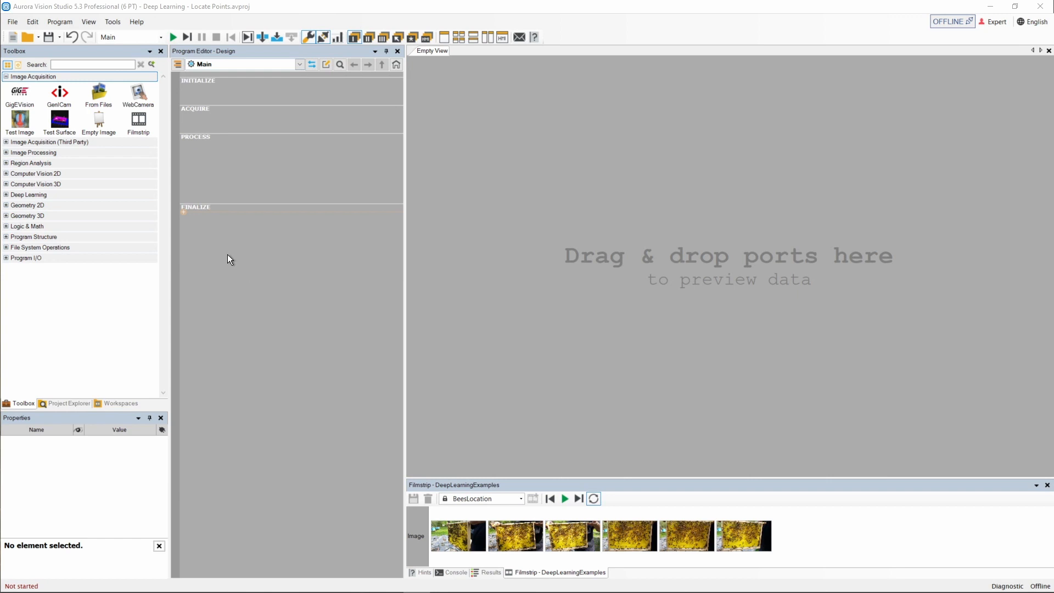
- Add a Filmstrip image reader to the Acquire section and preview its outImage output
drag(137, 124, 234, 116)
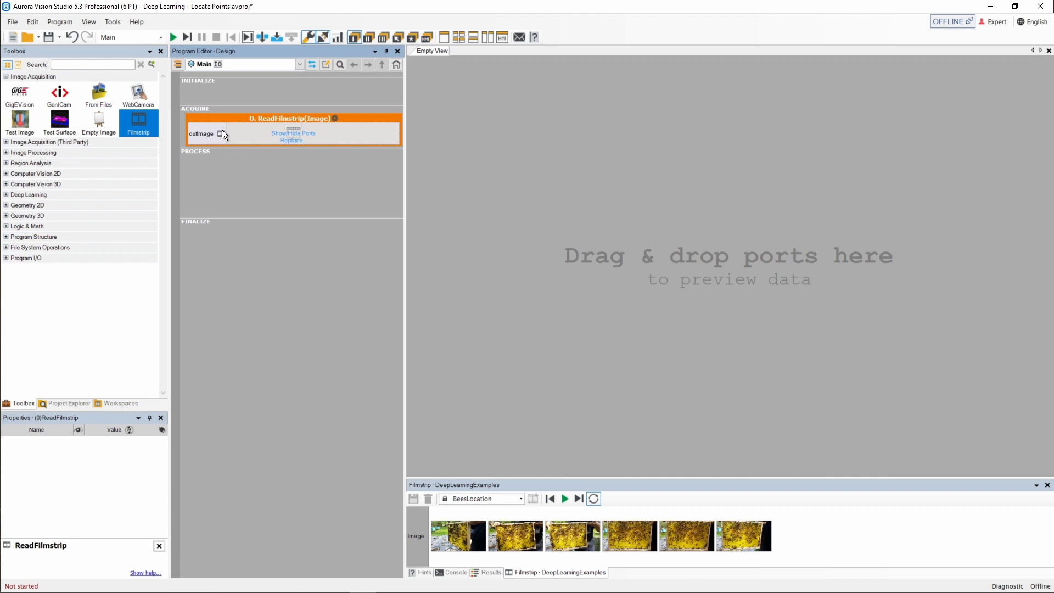
drag(203, 134, 541, 192)
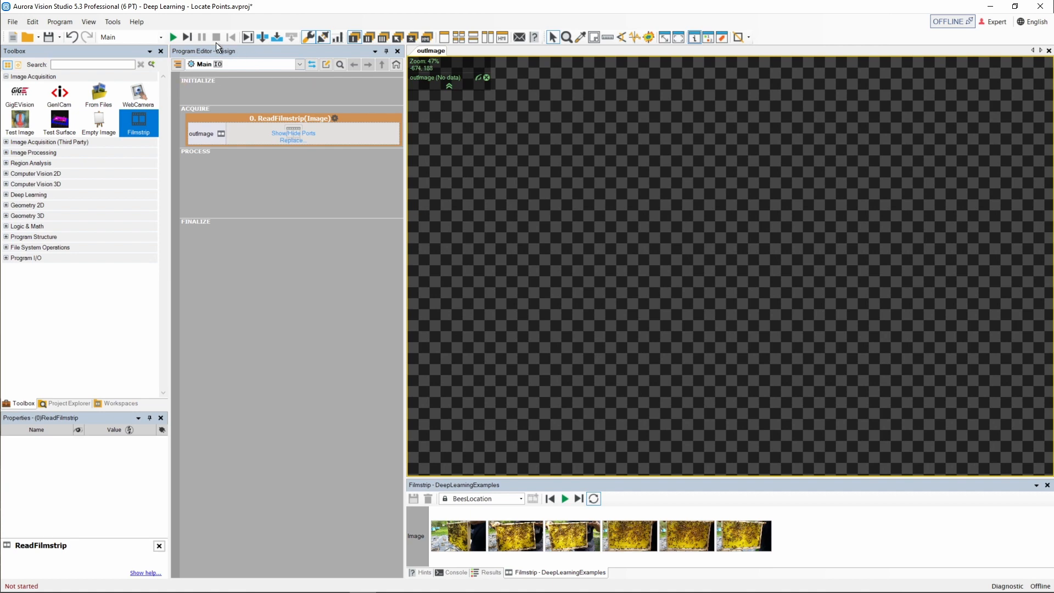
- Iterate the program through the six BeesLocation filmstrip images to review them, and stop execution
click(183, 34)
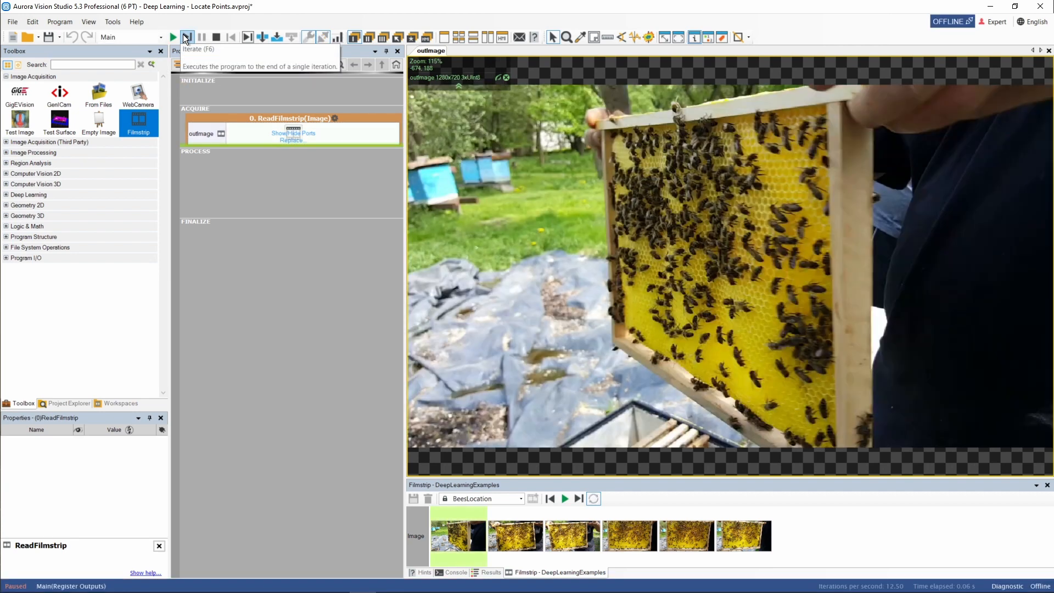
click(183, 34)
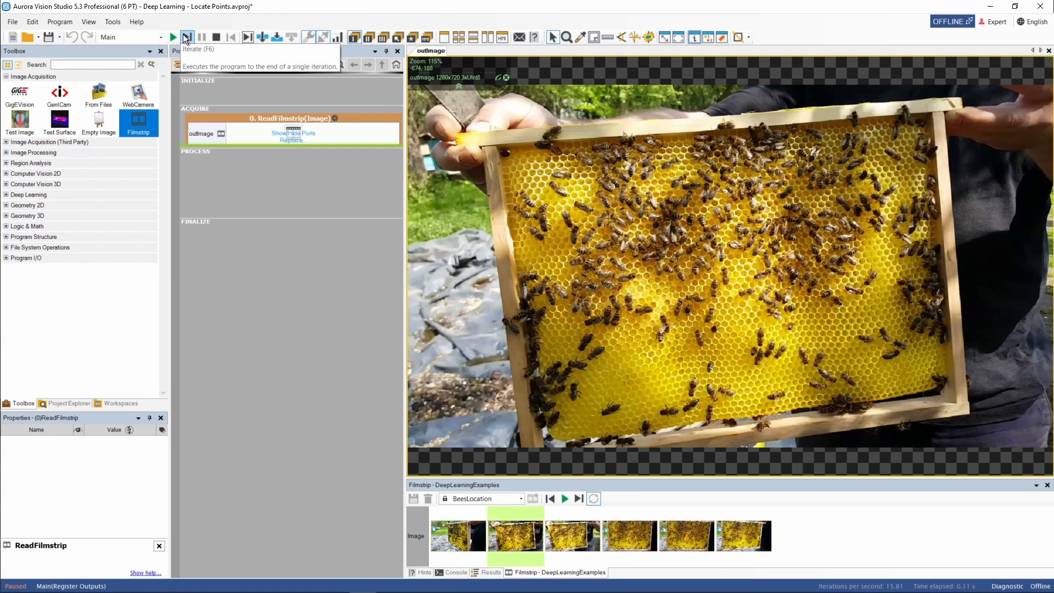
click(183, 34)
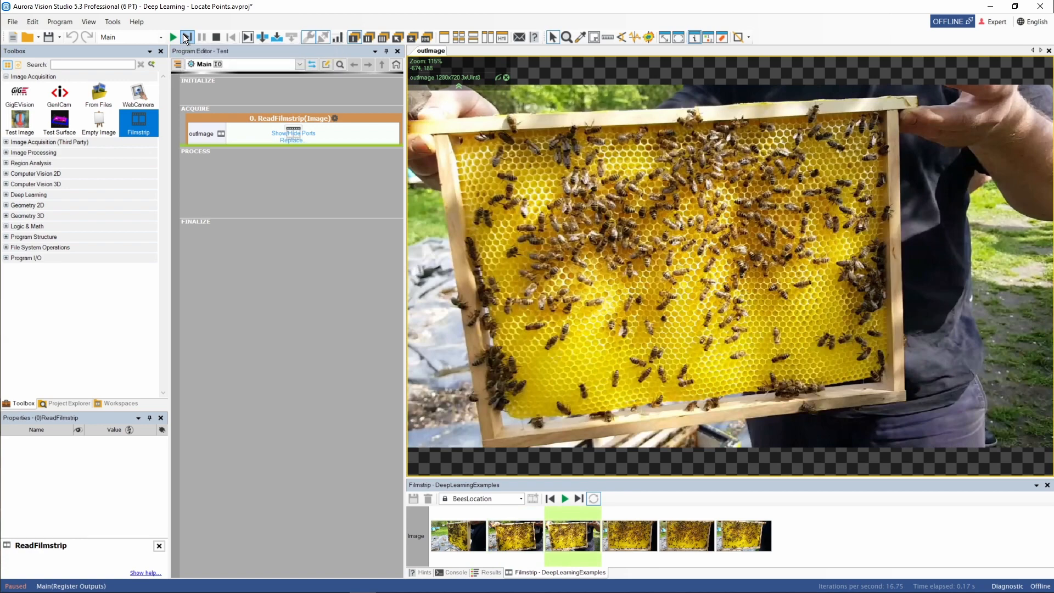
click(183, 34)
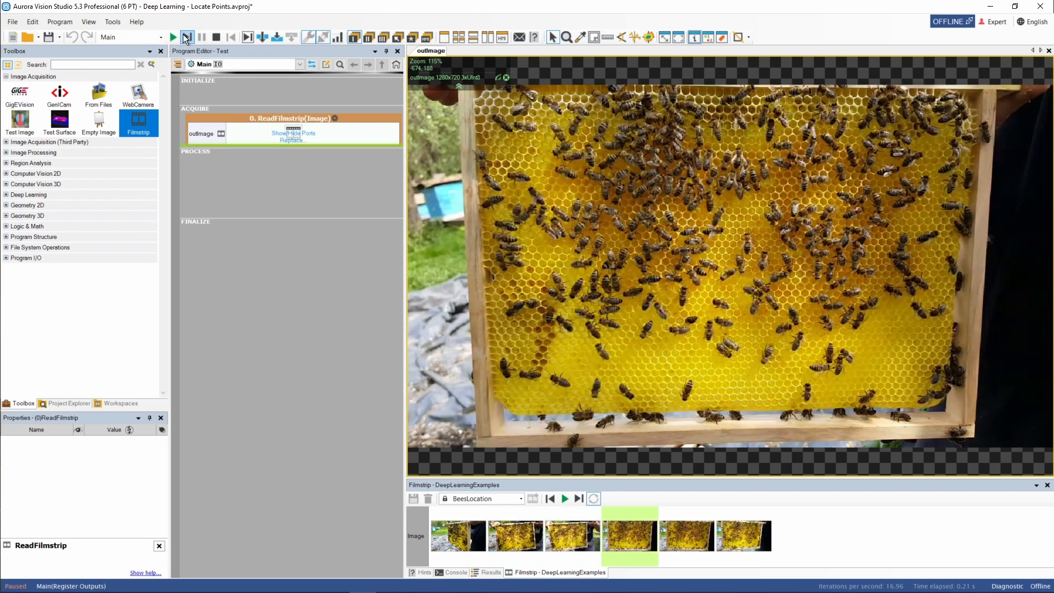
click(183, 34)
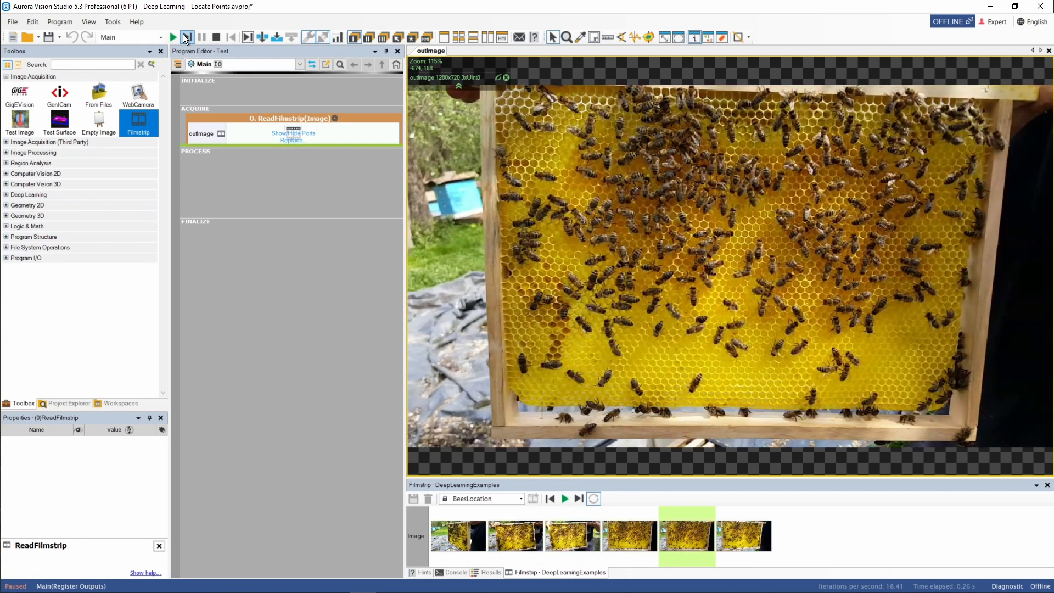
click(183, 37)
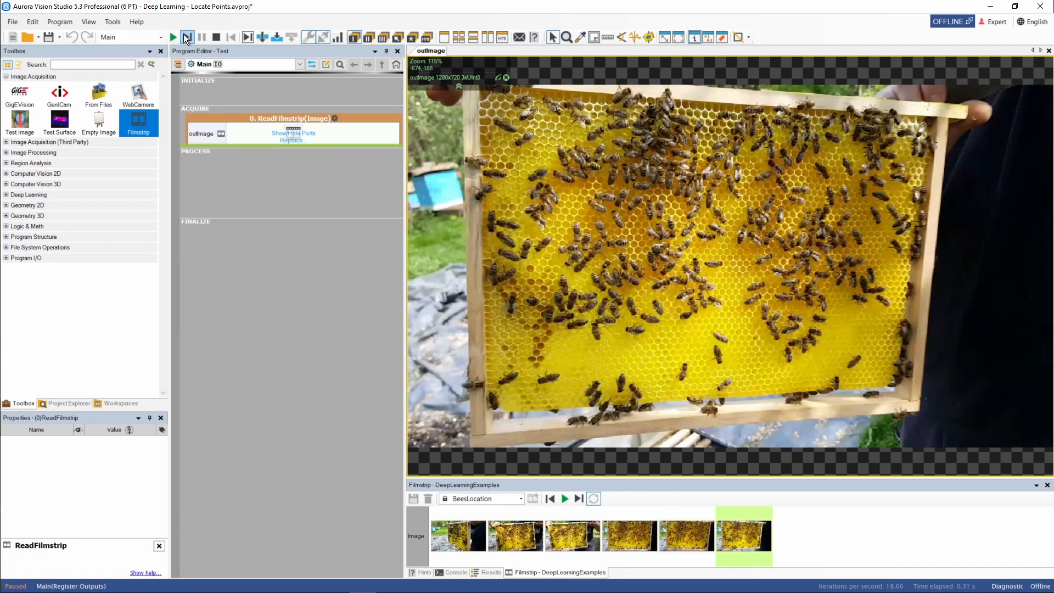
click(215, 38)
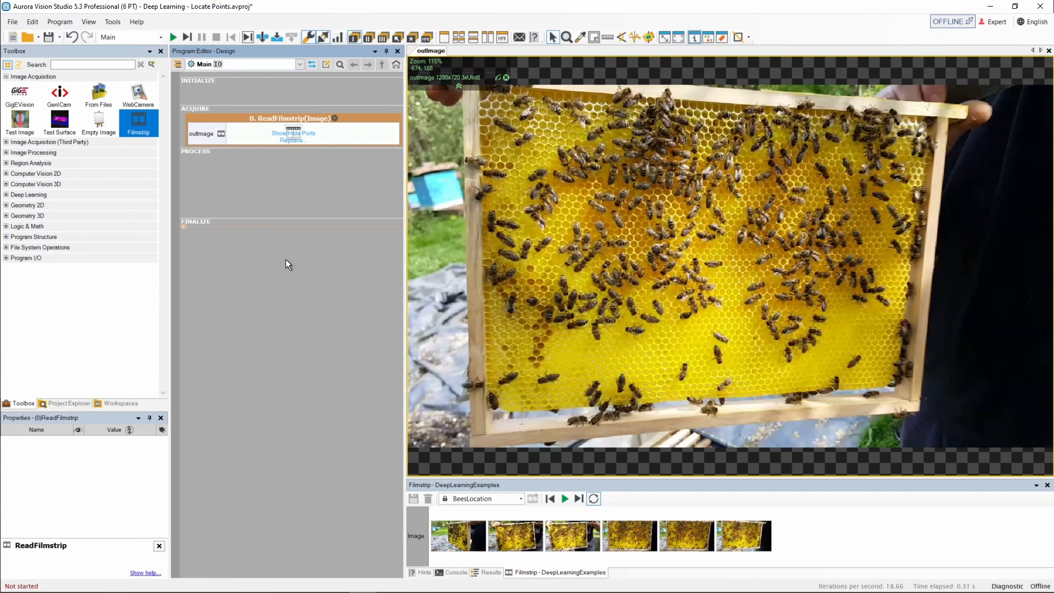
- Insert the LocatePoints variant of the deep learning Deploy filter into the Initialize section
click(115, 194)
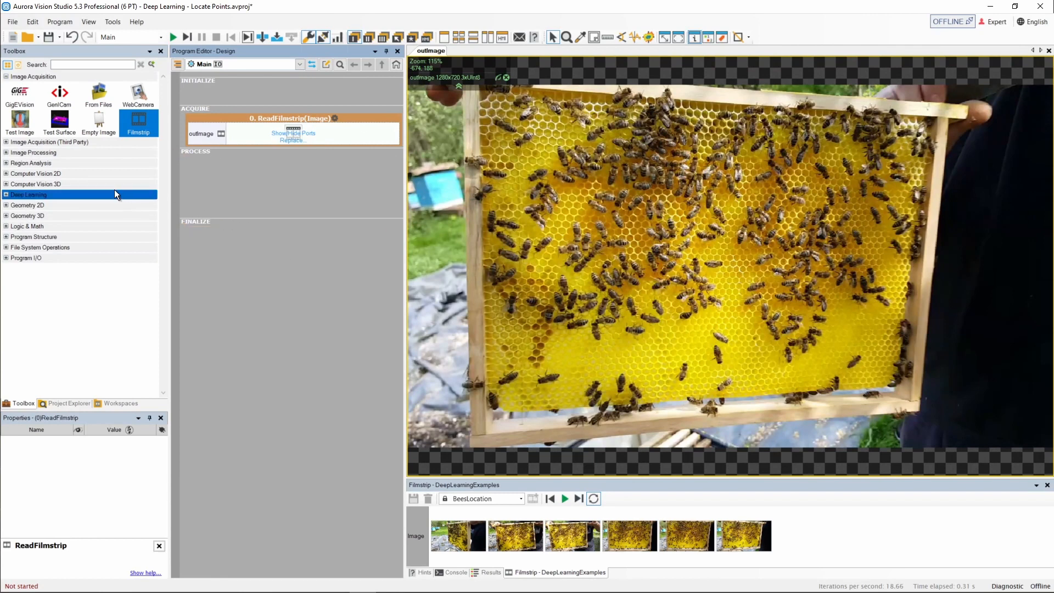
click(78, 195)
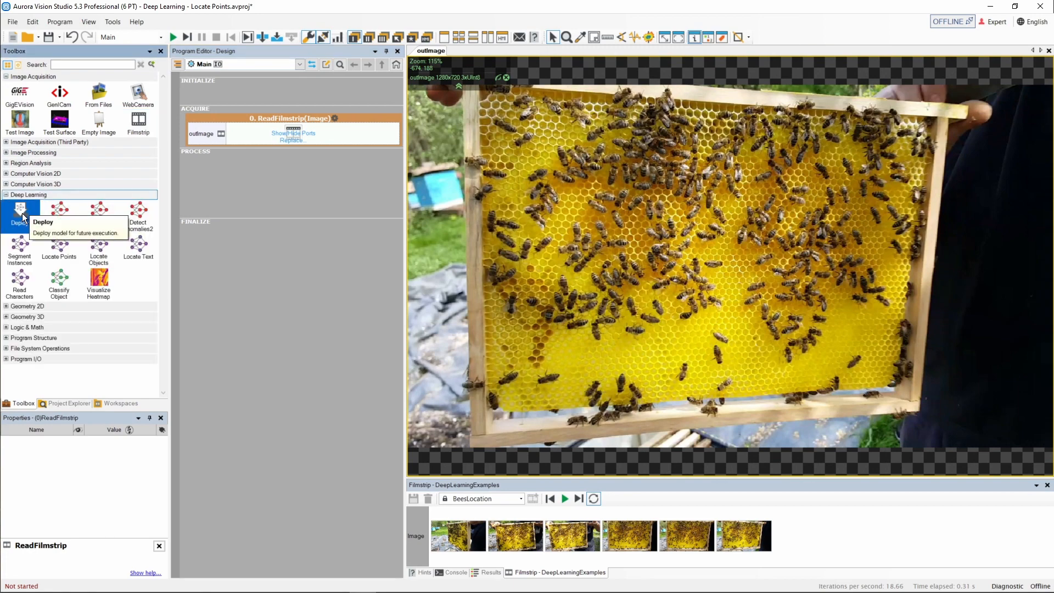
drag(22, 213, 274, 96)
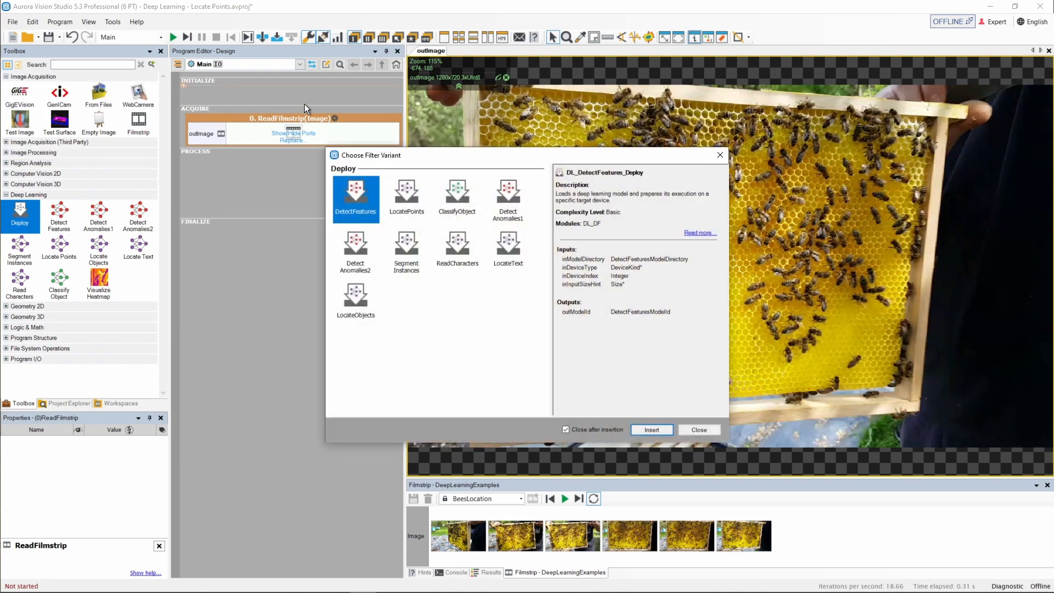
click(401, 200)
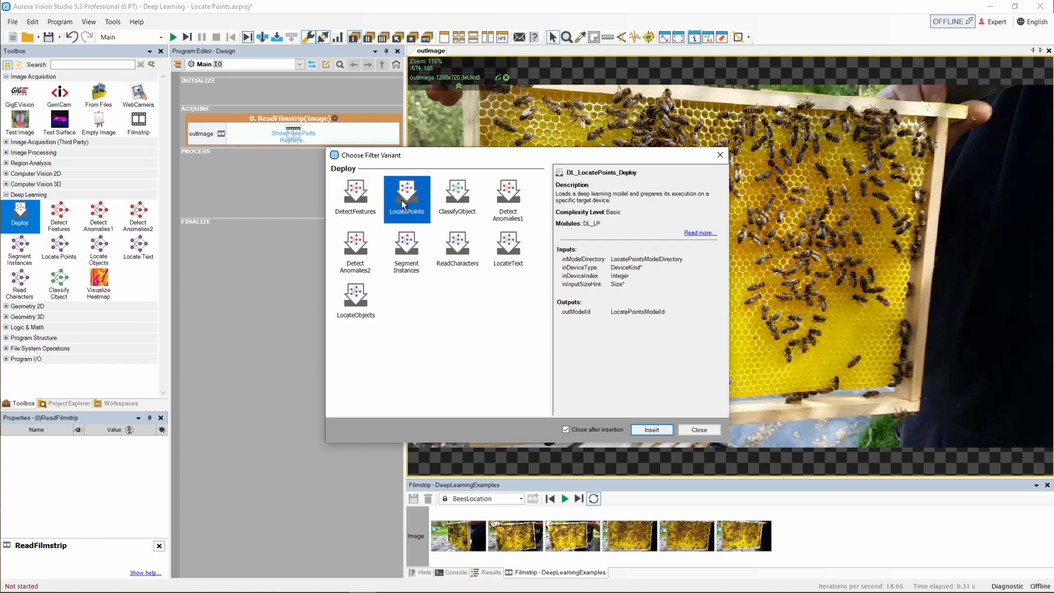
click(644, 427)
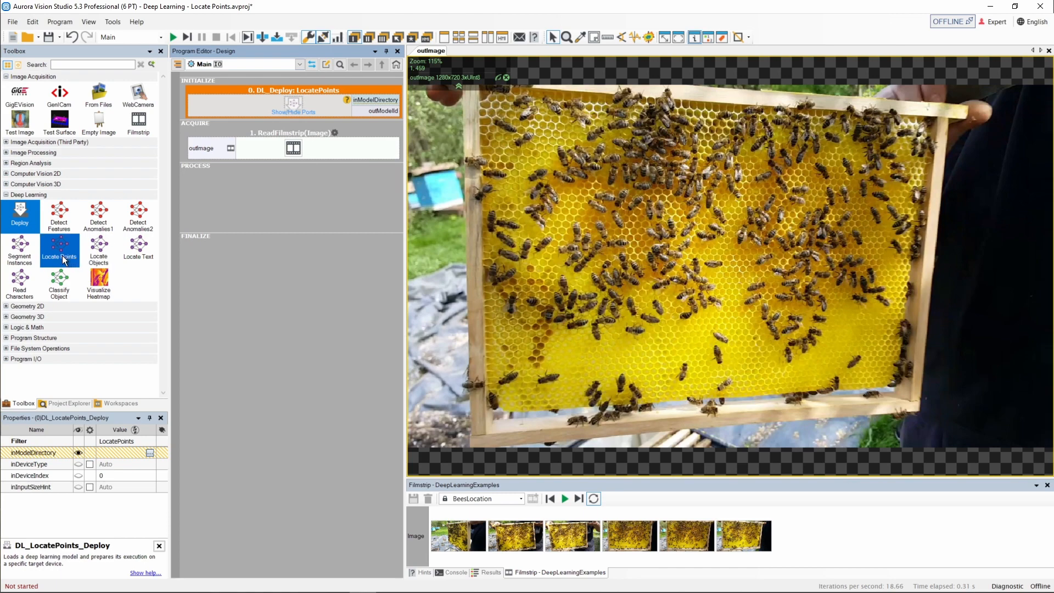
- Add a Locate Points filter to the Process section and connect the filmstrip's outImage and the Deploy filter's outModelId to its inputs
drag(60, 255, 290, 200)
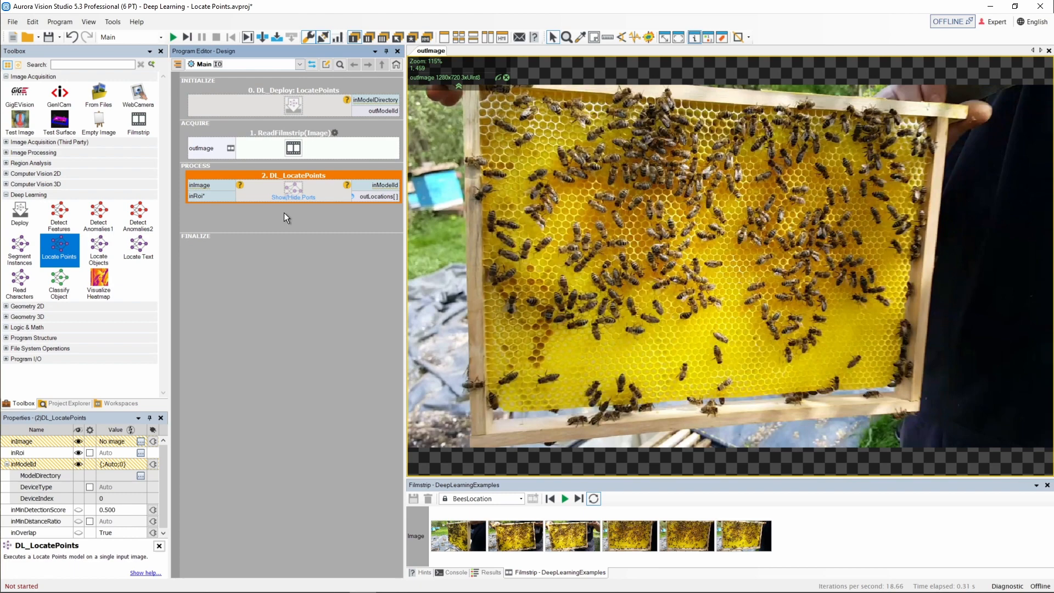
key(ctrl+s)
click(187, 153)
drag(188, 153, 192, 191)
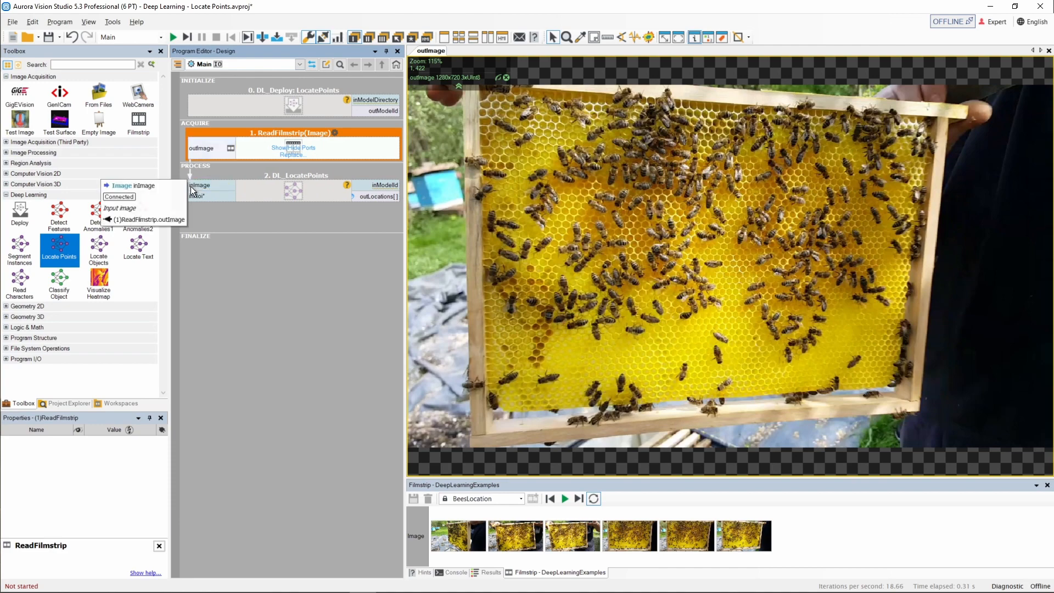
drag(381, 110, 390, 189)
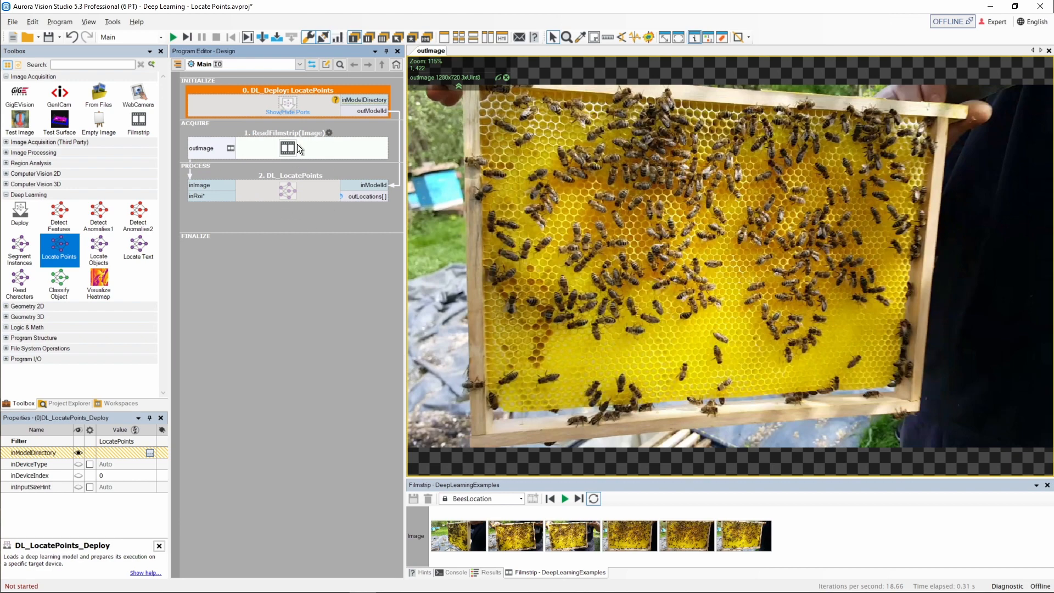
- Set the Deploy filter's inModelDirectory to C:\Tutorials\Locate Points\Model and open the model in the Deep Learning Editor
click(349, 101)
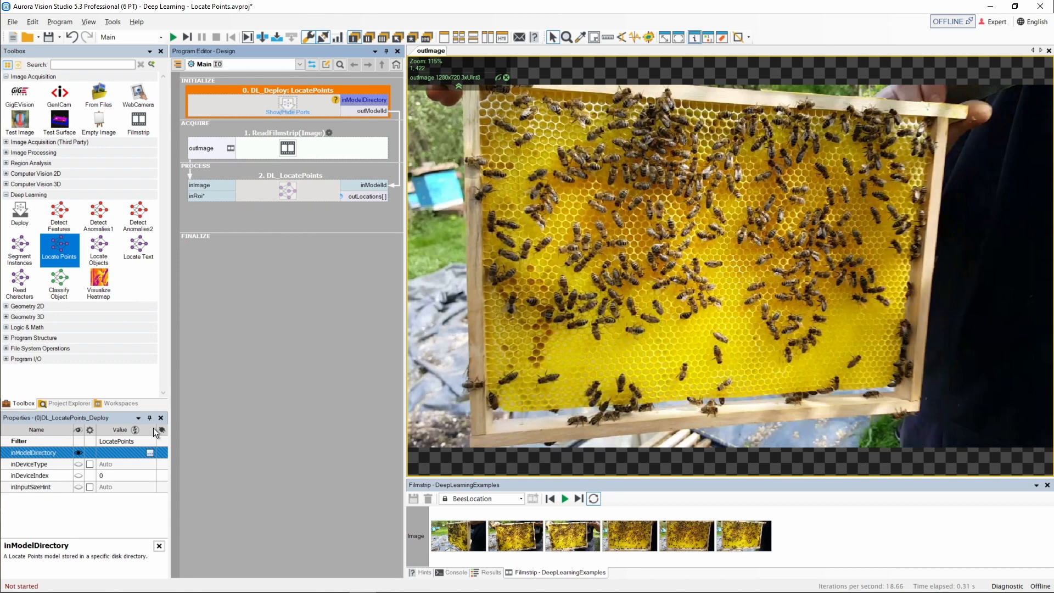
click(150, 453)
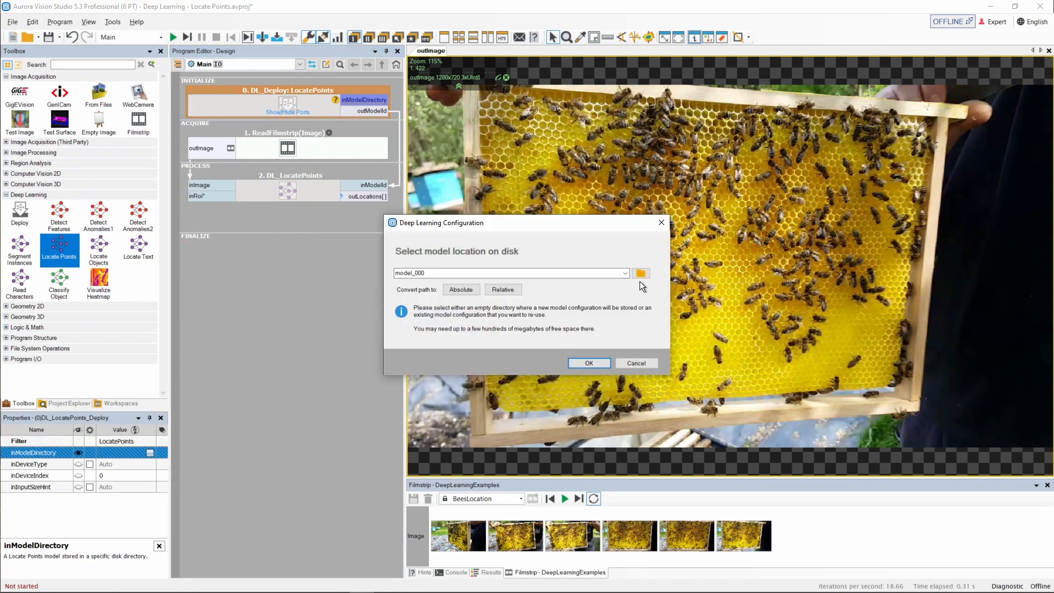
click(579, 274)
text(C:\Tutorials\Locate Points\Model)
click(582, 363)
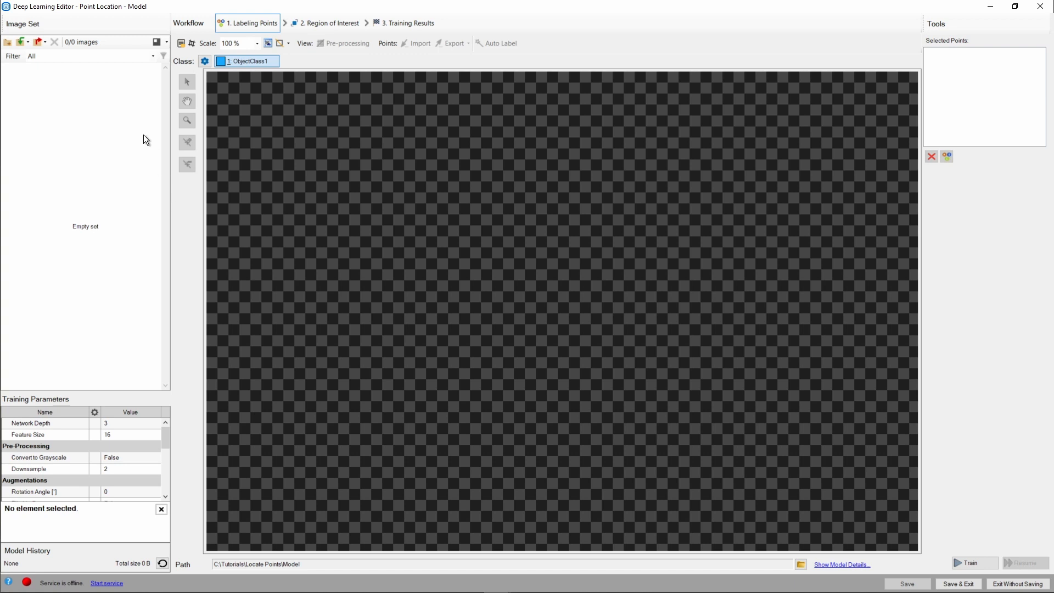
- Add bees00101.png and the other image from the Training_with_points folder to the training image set
click(21, 43)
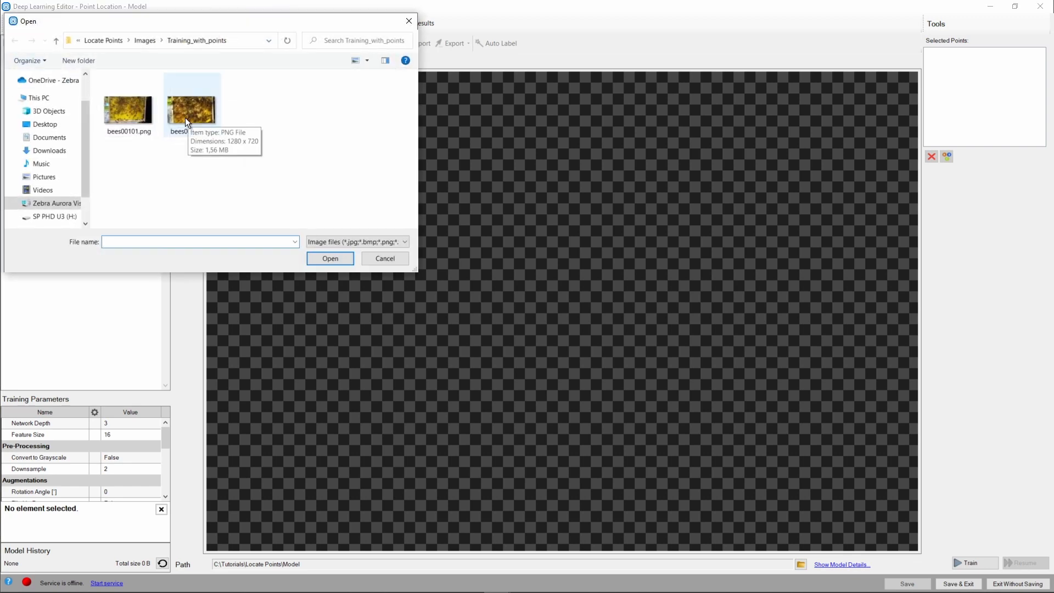
click(185, 118)
ctrl+click(130, 119)
click(330, 258)
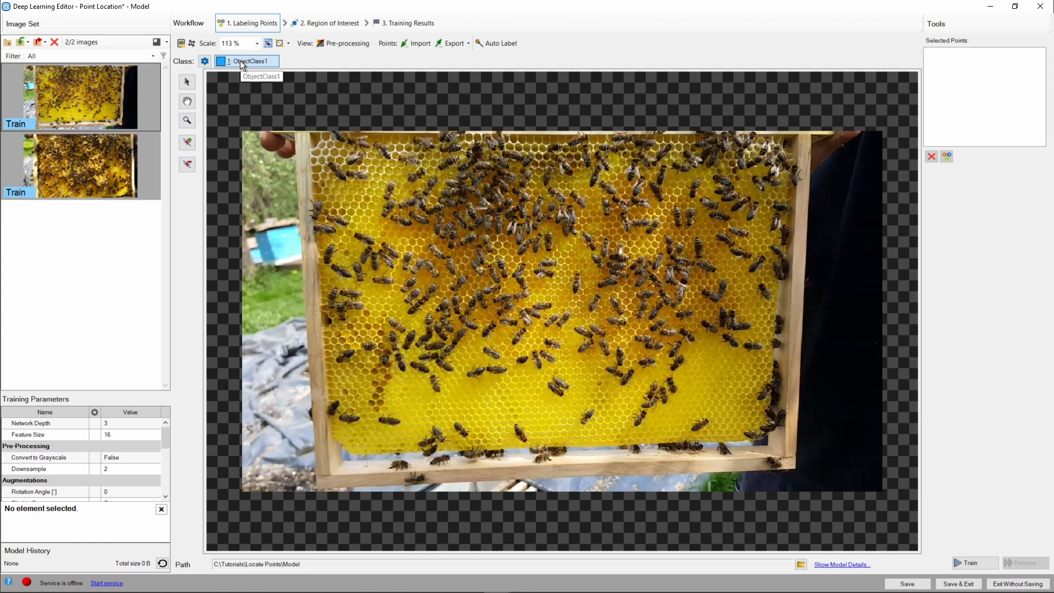
- Rename the class ObjectClass1 to Bee and change its color to red
click(204, 61)
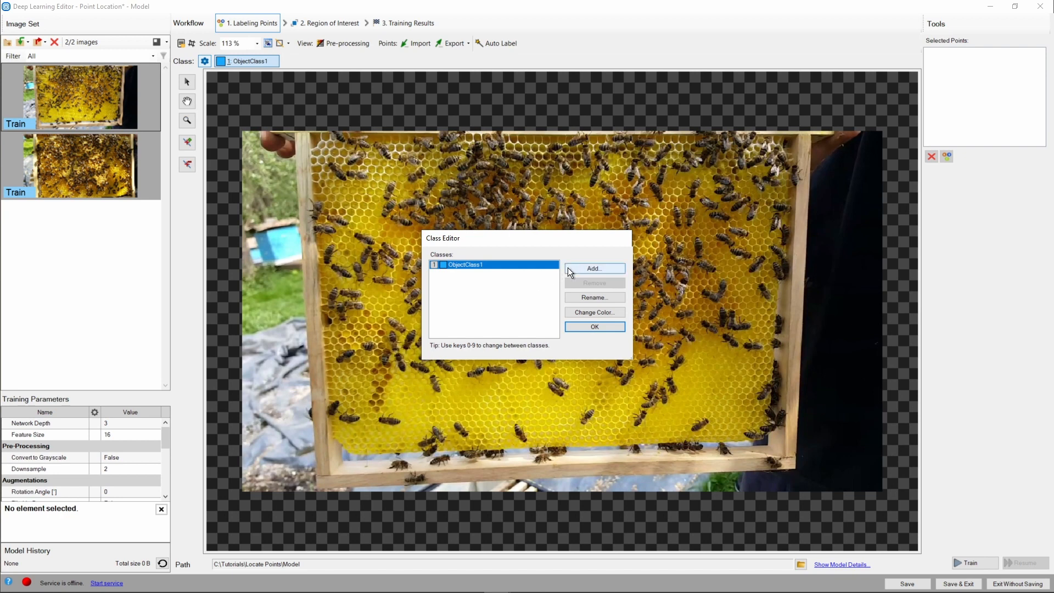
click(577, 299)
text(Bee)
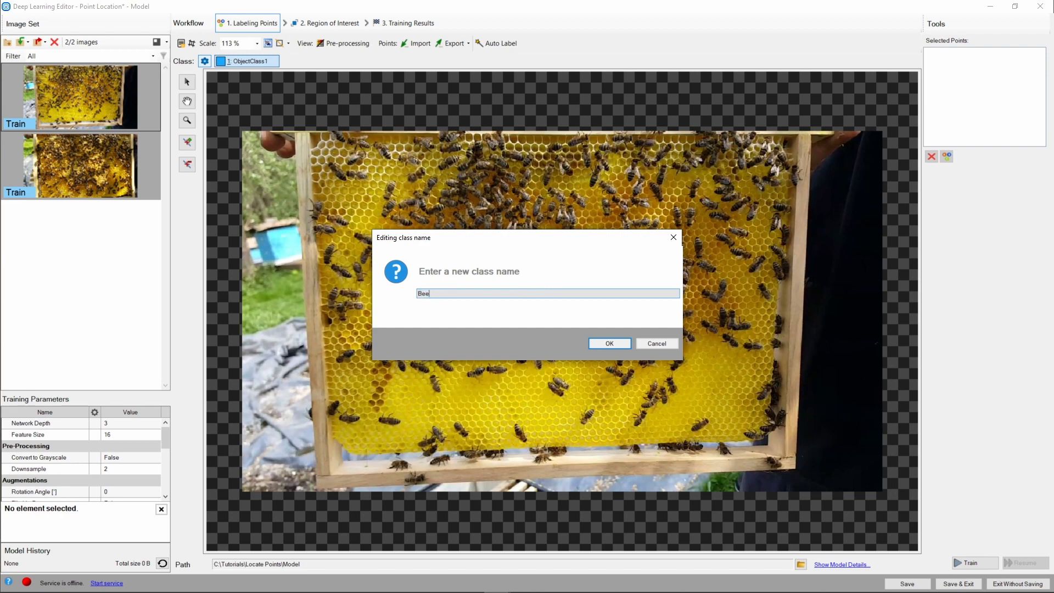
key(Return)
click(578, 311)
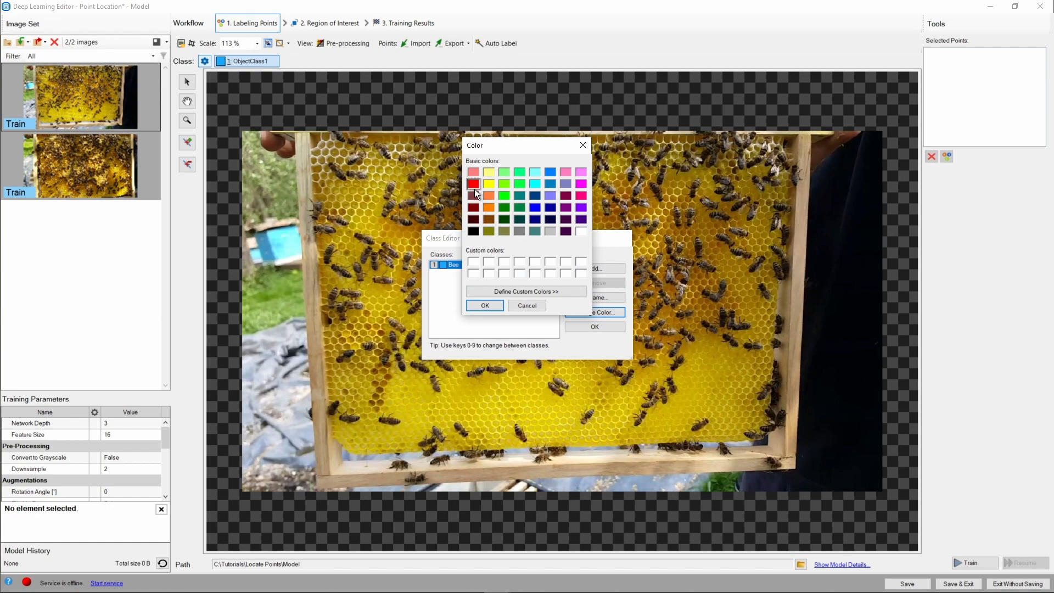
click(485, 305)
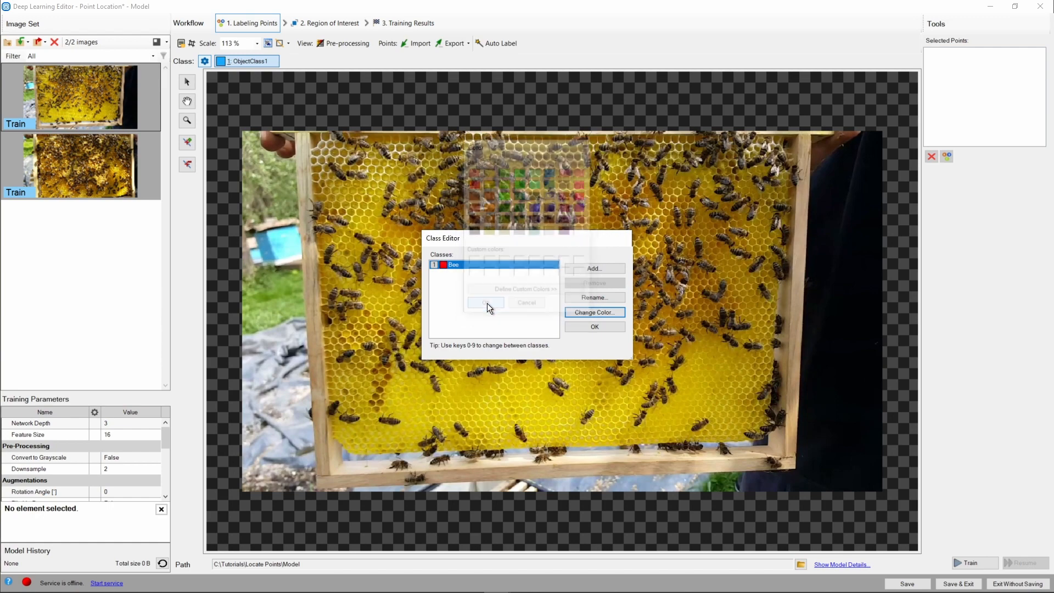
click(578, 329)
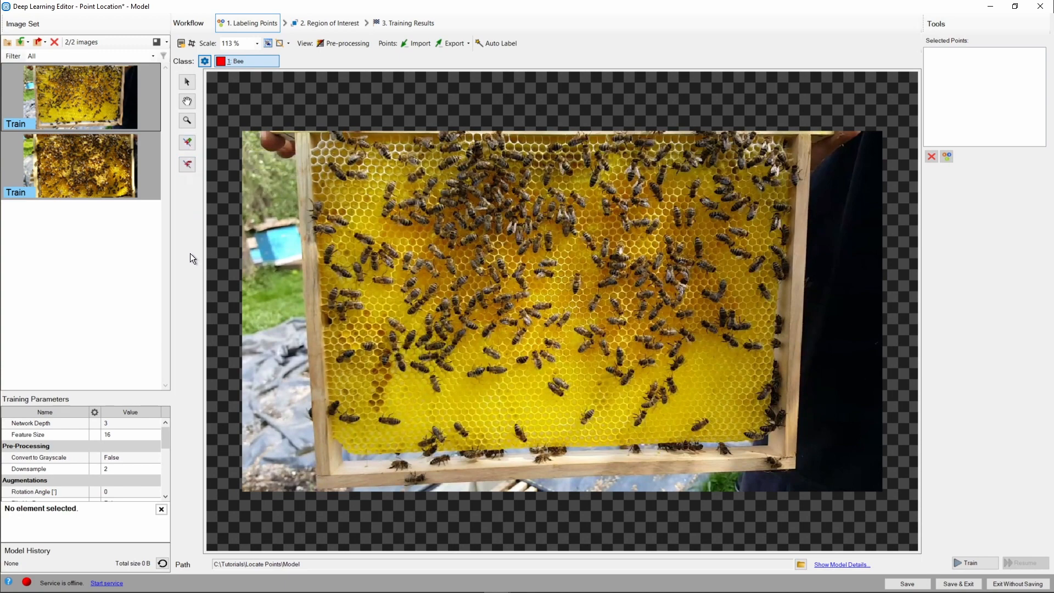
- Check the Feature Size parameter and mark eight bees with Bee points near the upper-left corner of the first training image's honeycomb
click(119, 434)
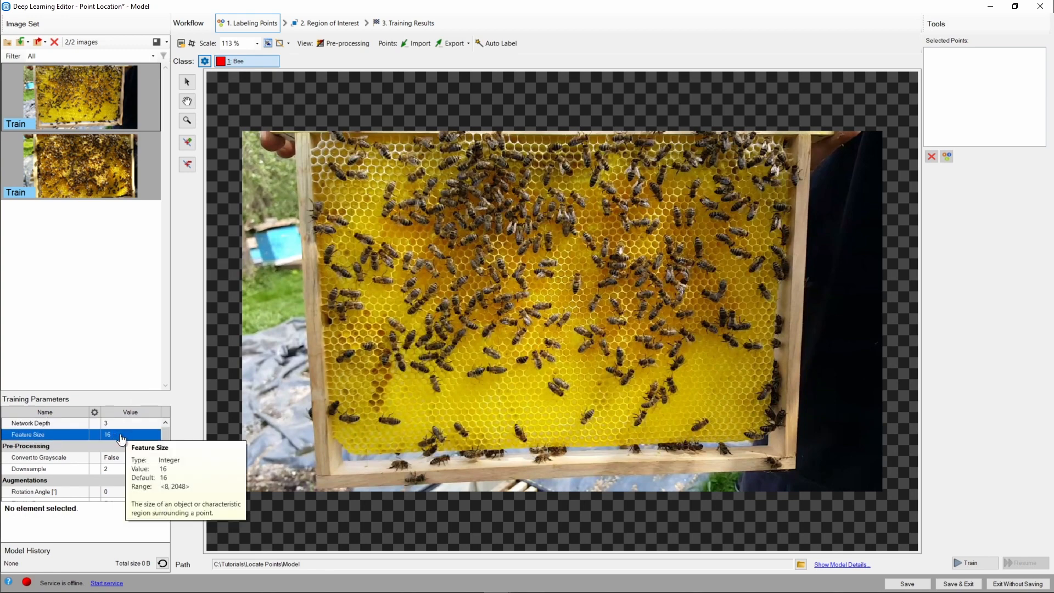
click(187, 142)
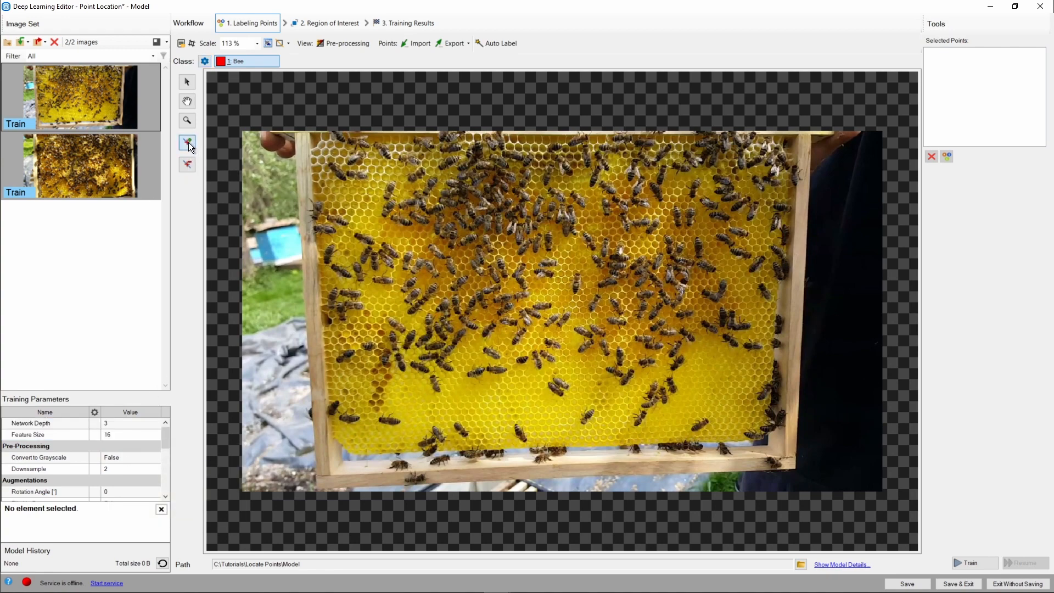
click(336, 172)
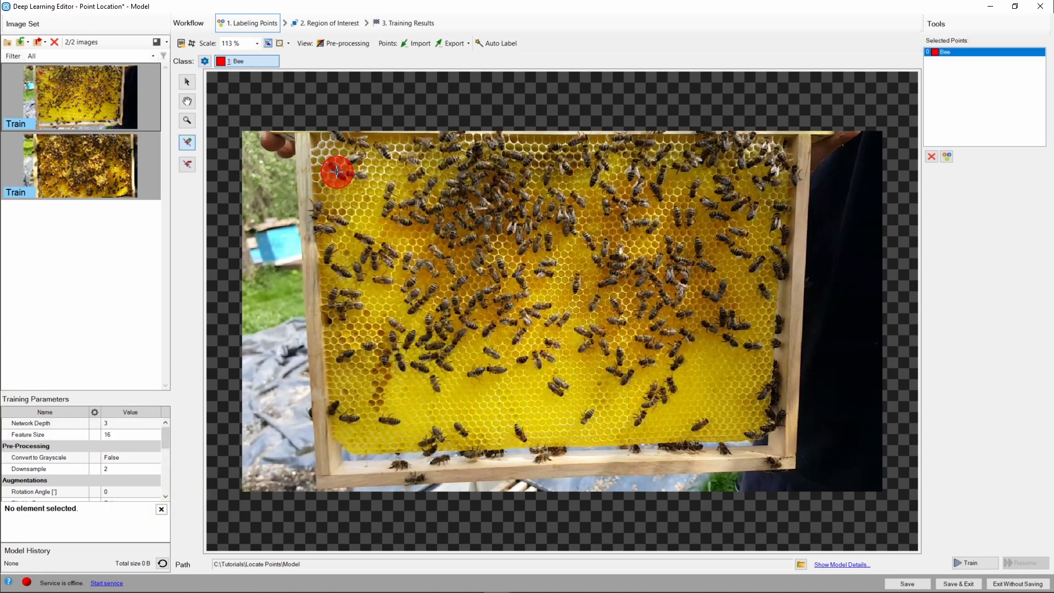
click(318, 209)
click(336, 219)
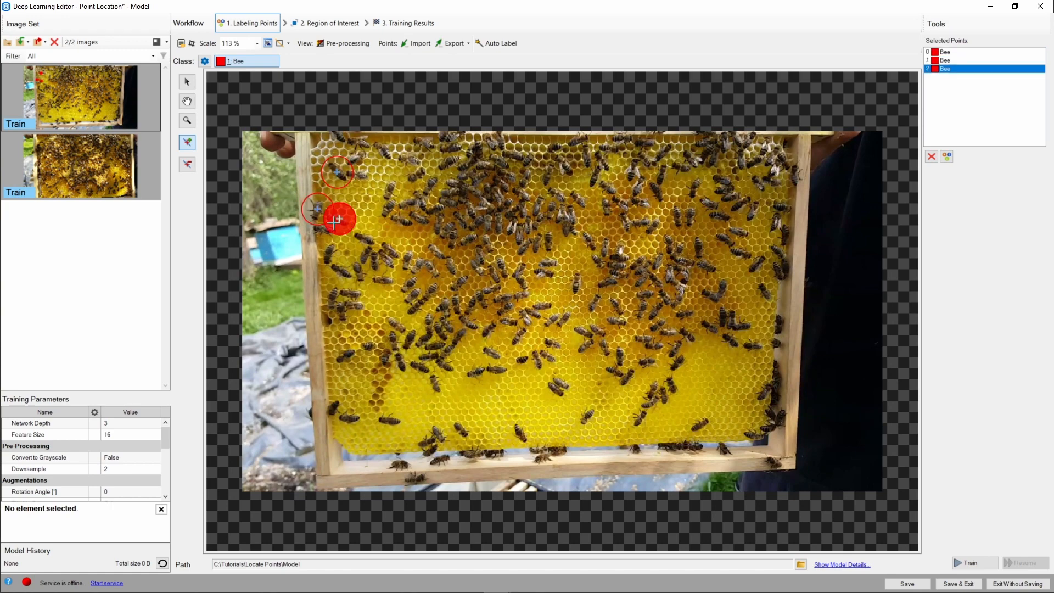
click(324, 231)
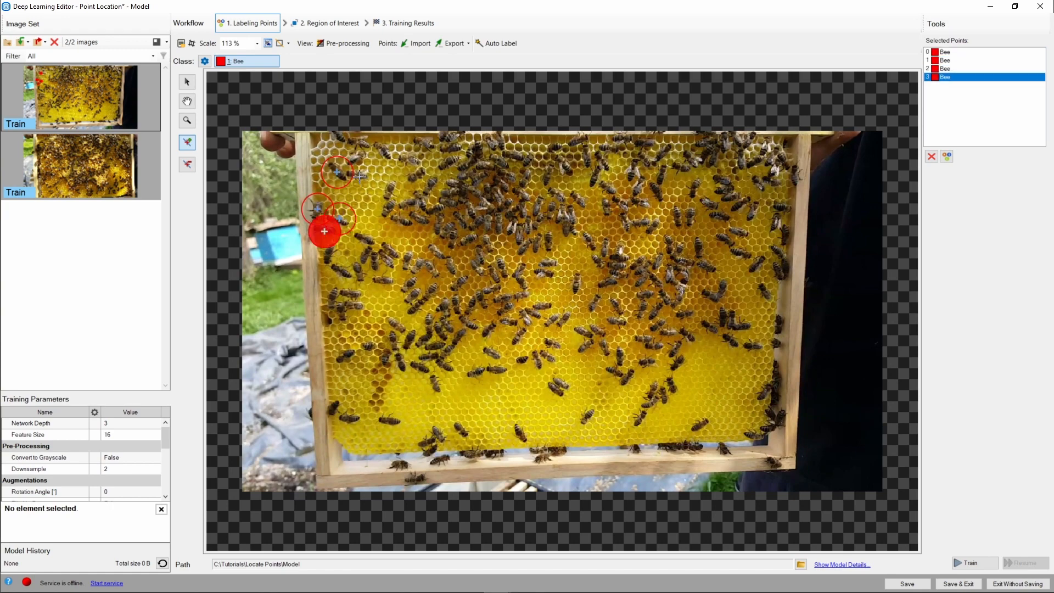
click(360, 176)
click(353, 158)
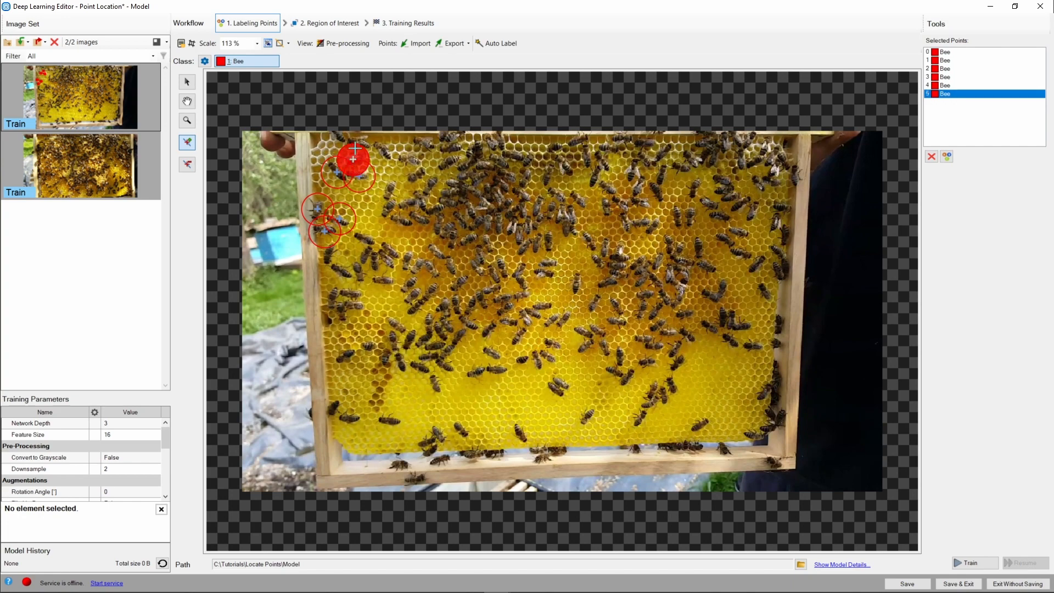
click(358, 140)
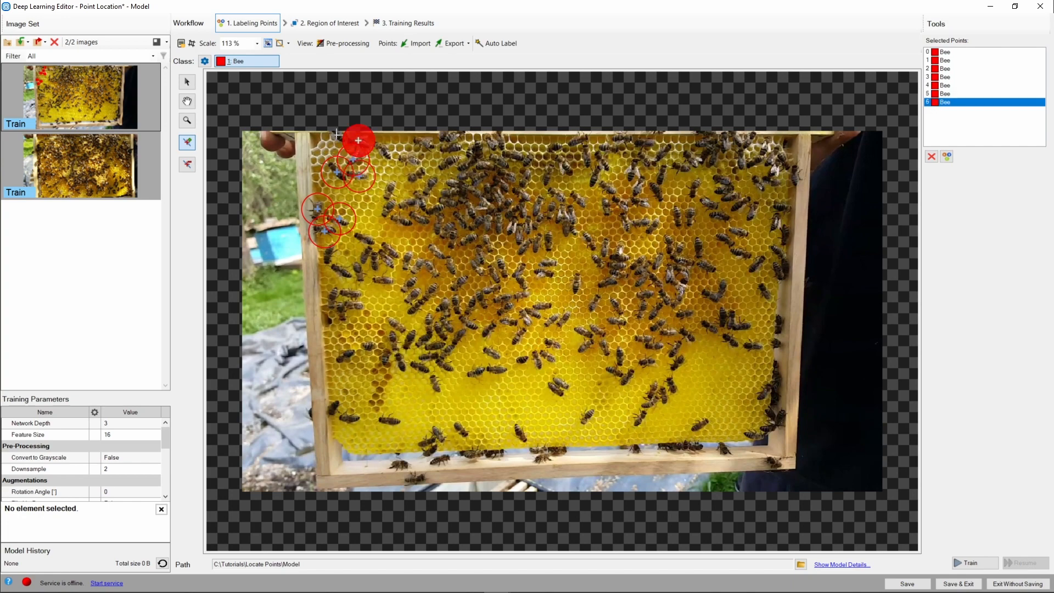
click(338, 135)
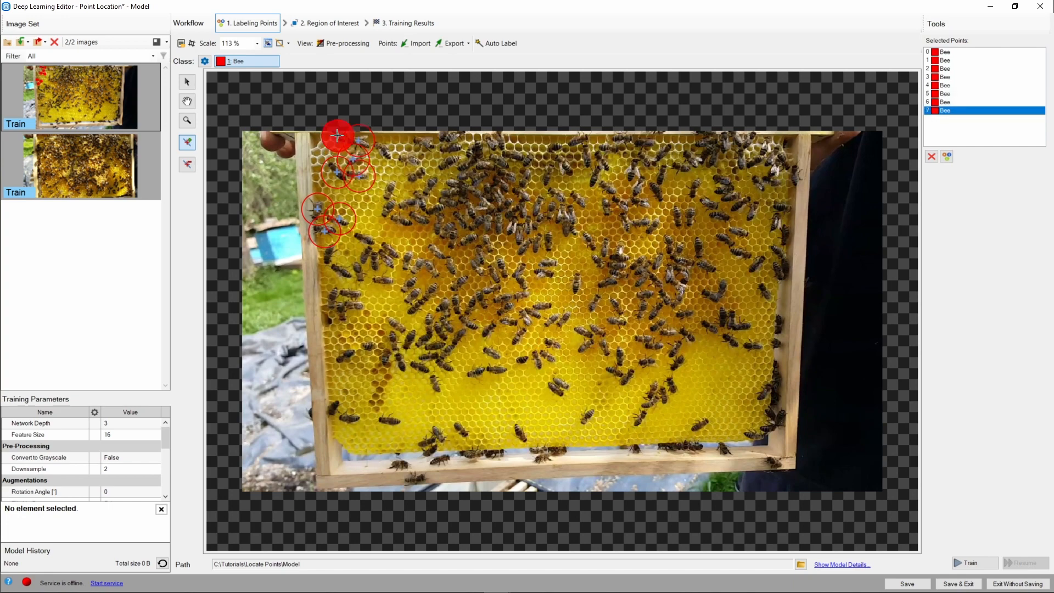
- Mark two more bees with Bee points just below the labeled group near the honeycomb's upper-left corner, and return to the selection tool
click(364, 237)
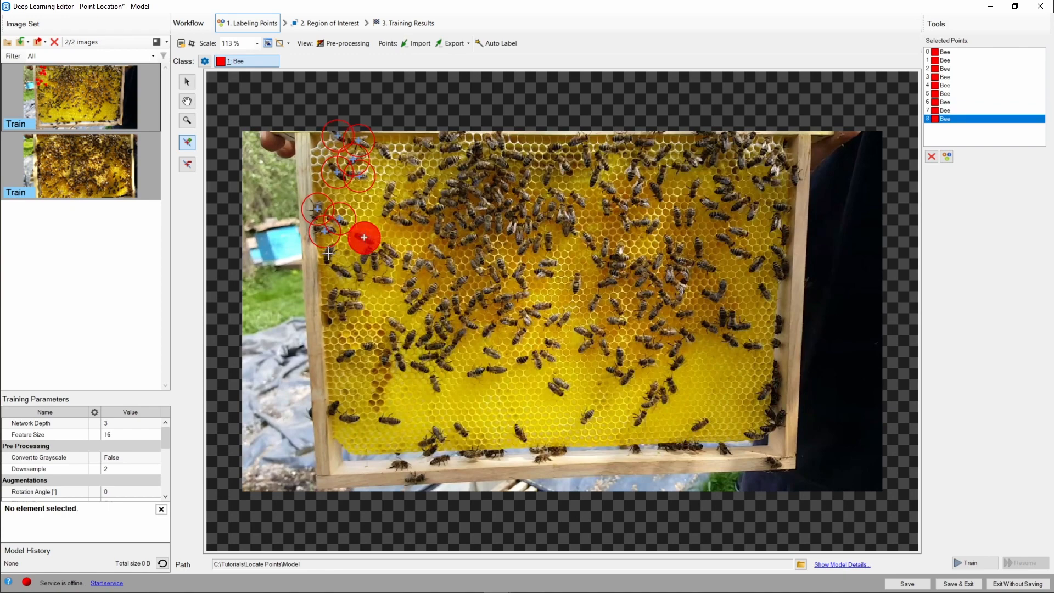
click(328, 253)
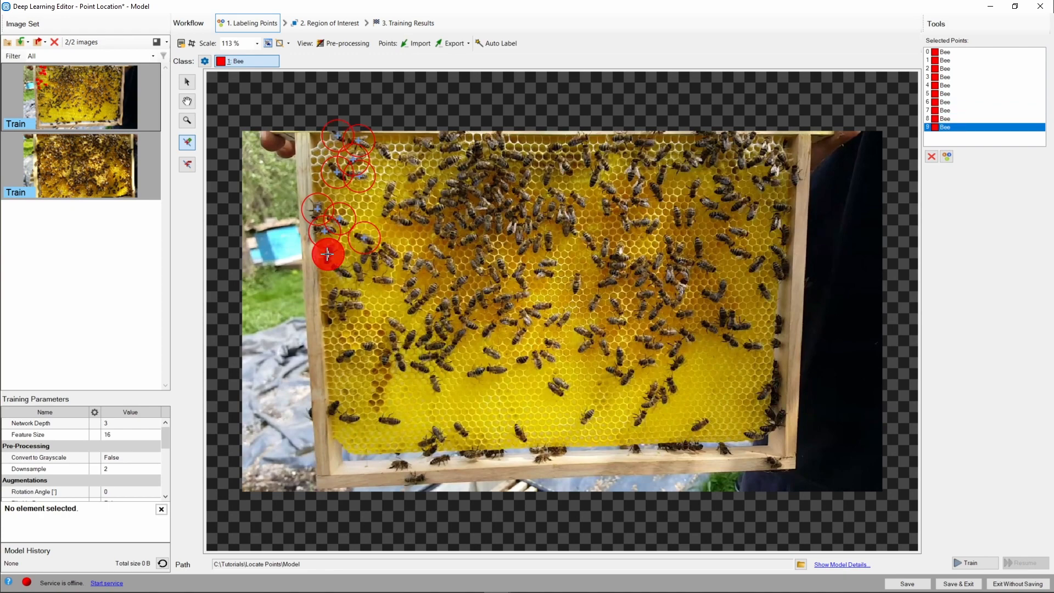
click(186, 83)
- Try Feature Size values of 8, 16 and 24 against the labeled bees up close, and return to 16
scroll(368, 271, up, 5)
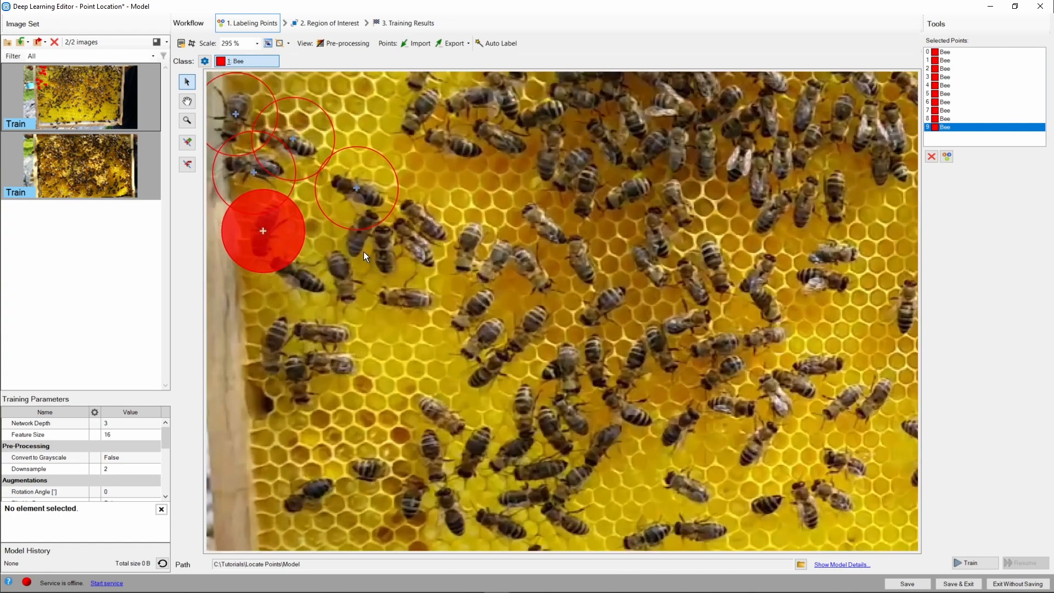
drag(363, 254, 423, 344)
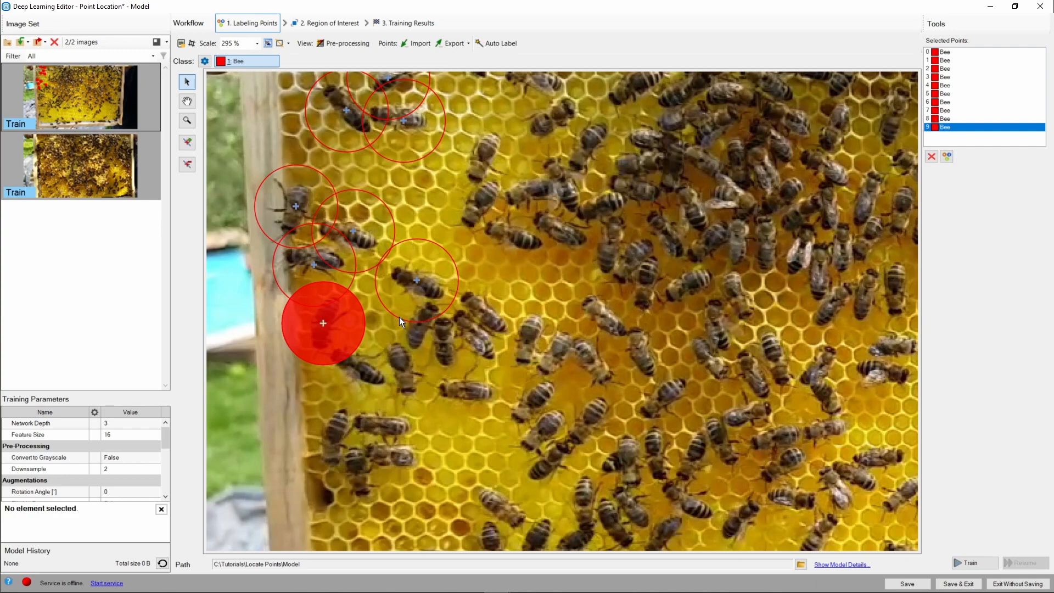
click(133, 434)
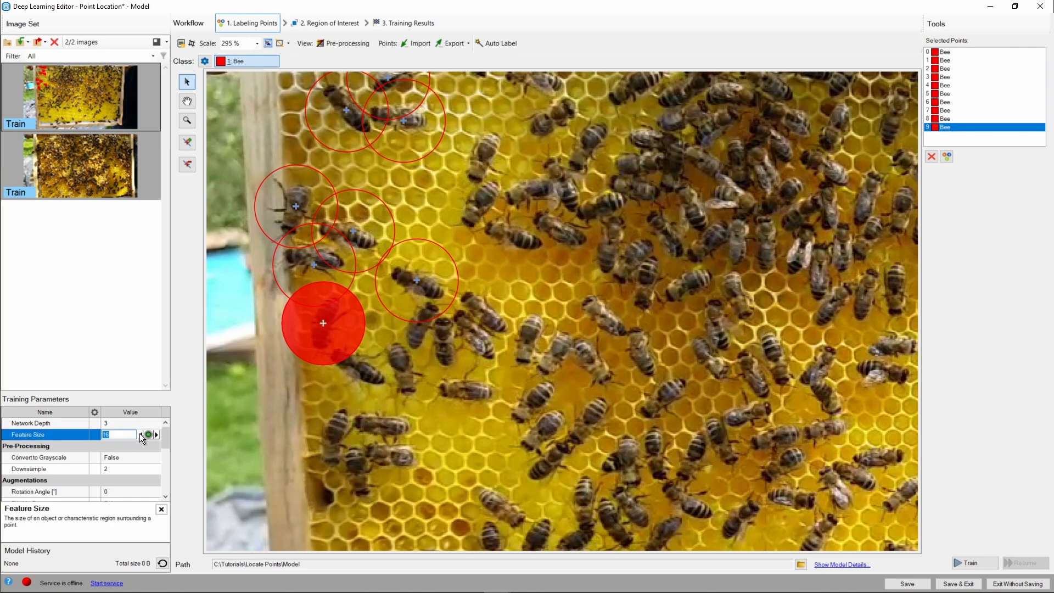
click(140, 434)
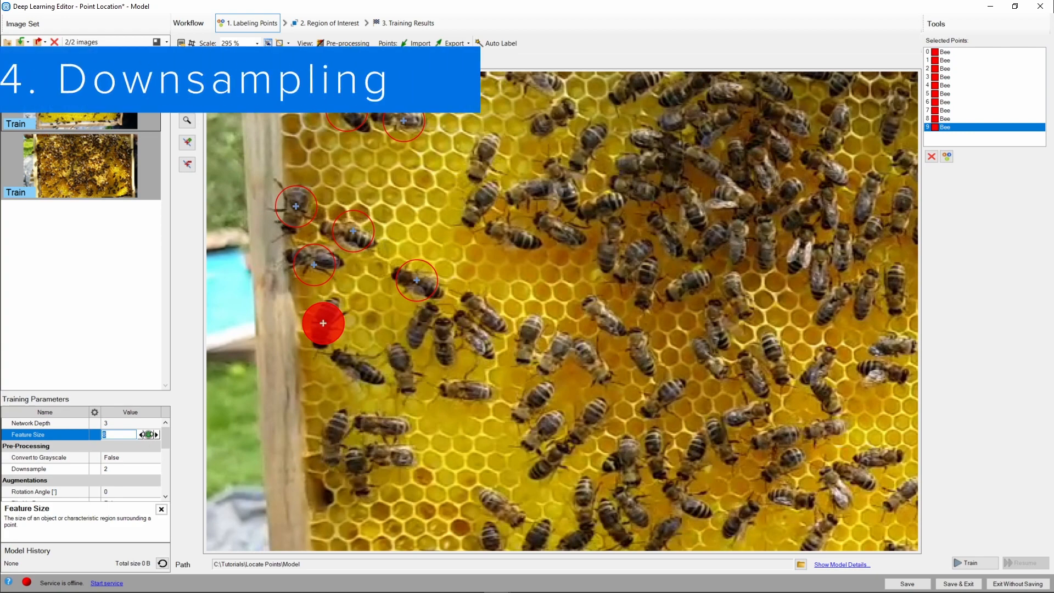
click(157, 435)
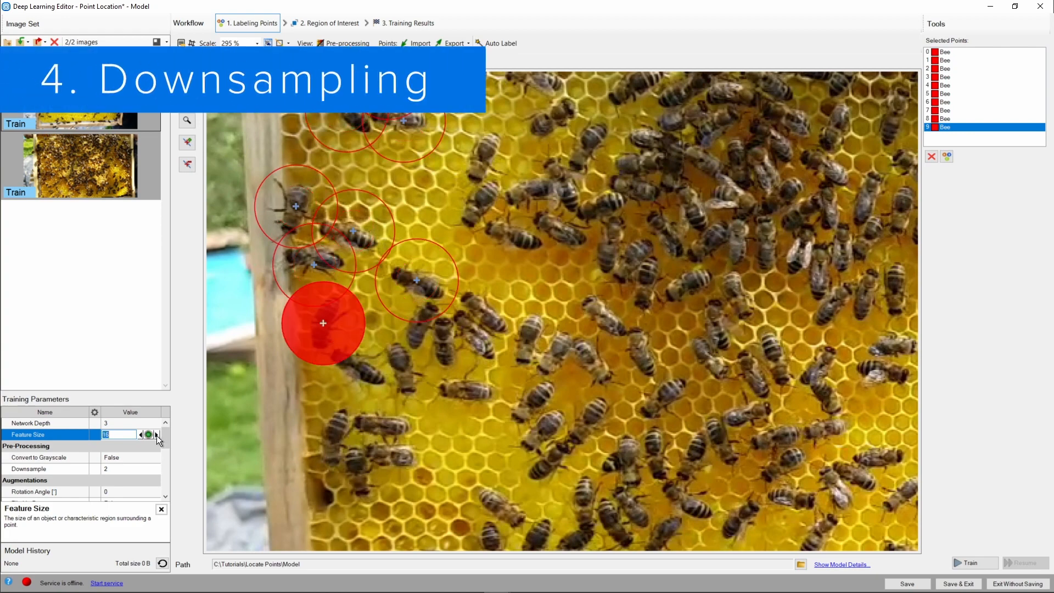
click(157, 435)
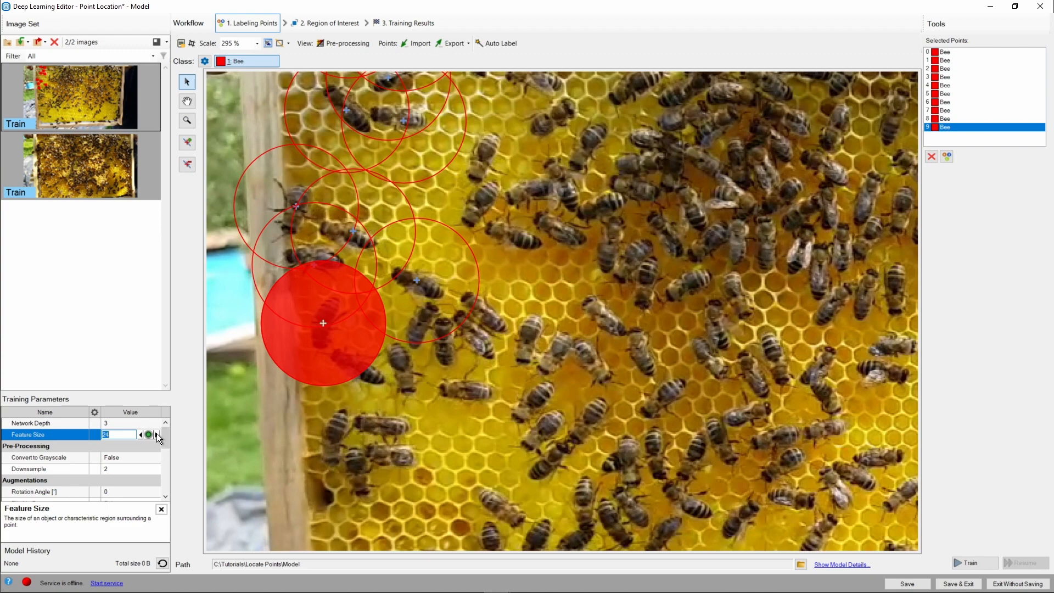
click(141, 434)
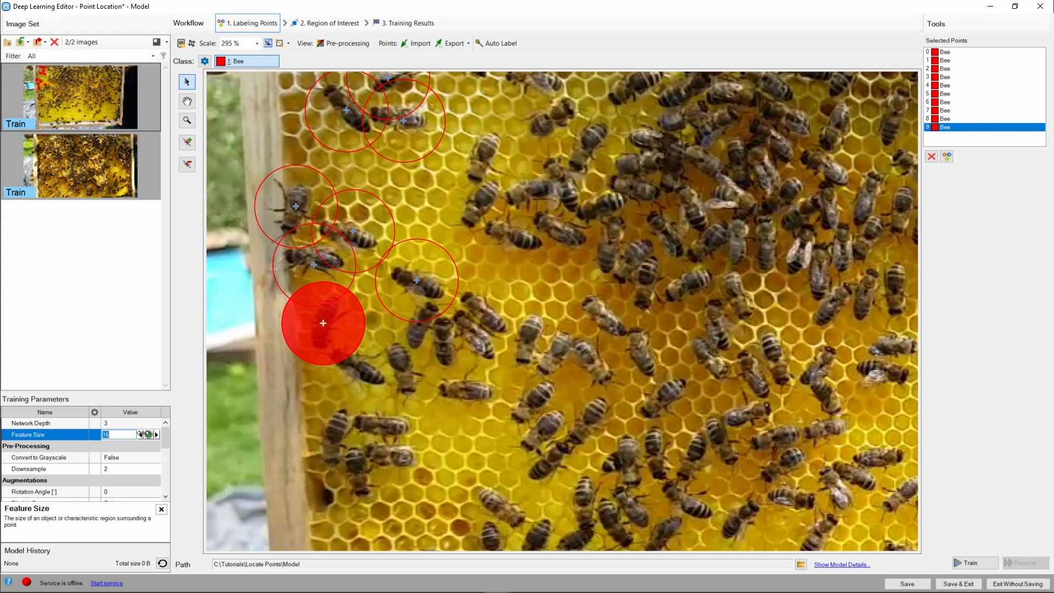
- With the pre-processing preview on, compare Downsample levels, settle on 1, and set Feature Size to 24
click(124, 468)
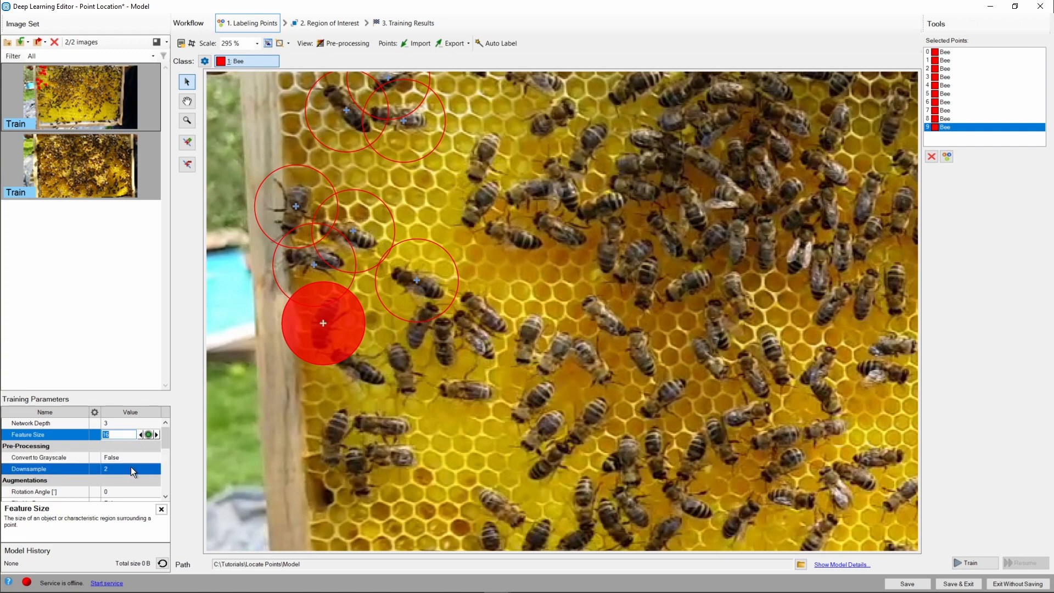
mouse_move(121, 468)
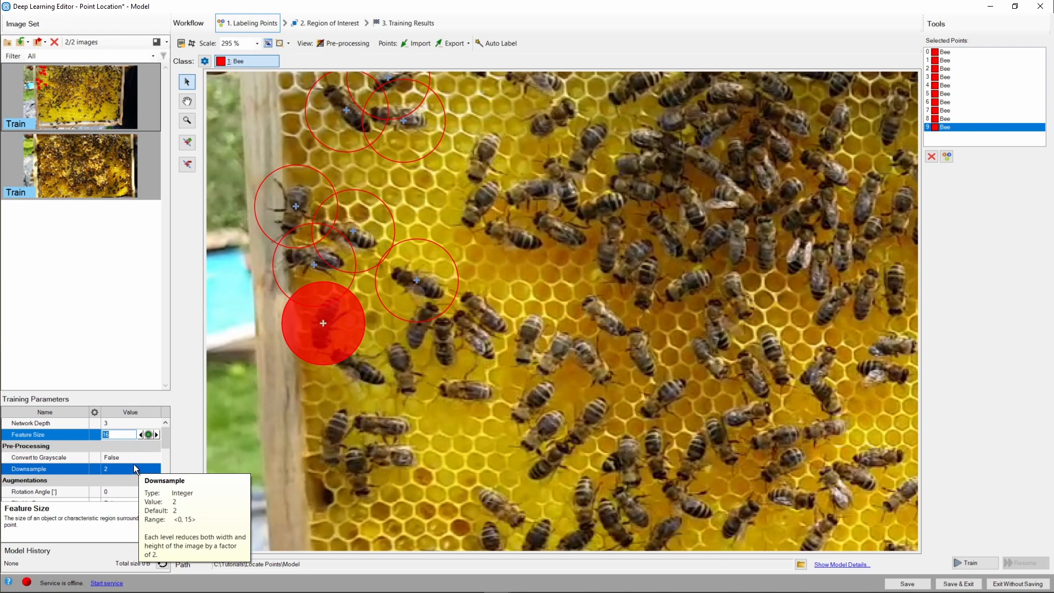
click(341, 43)
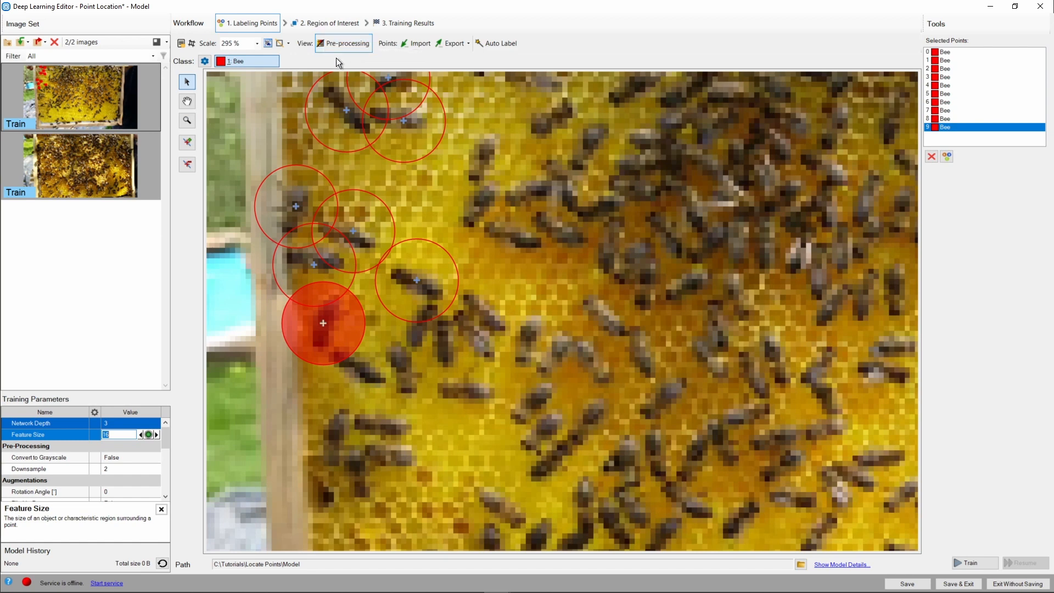
click(143, 467)
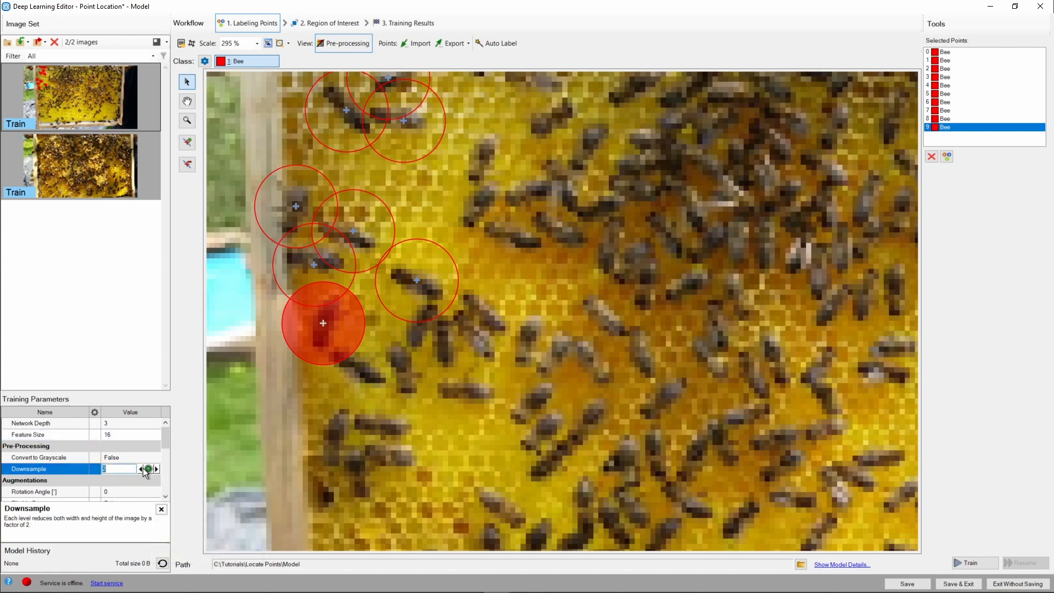
click(142, 469)
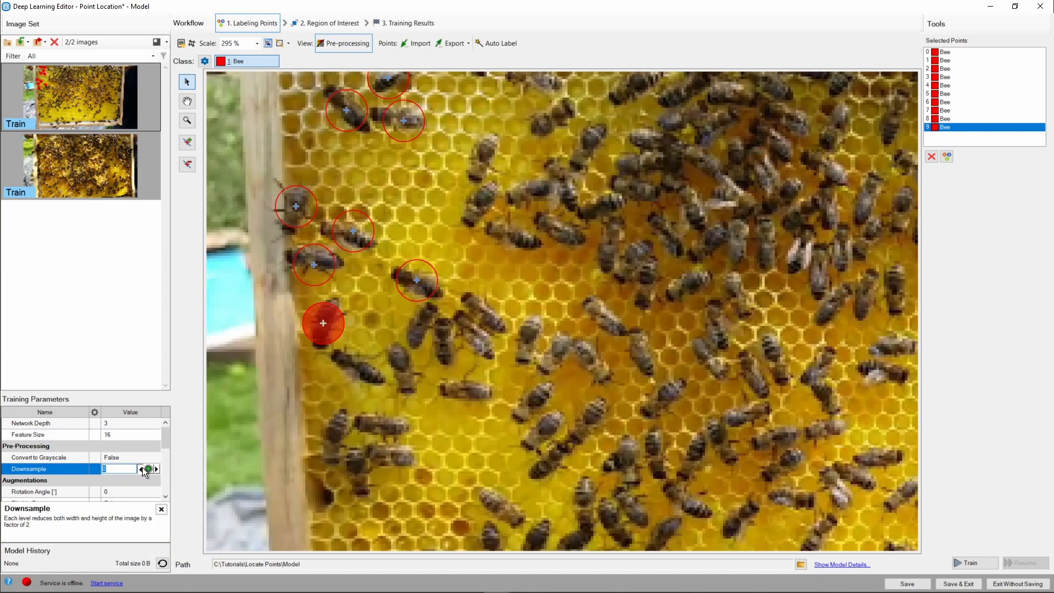
click(142, 468)
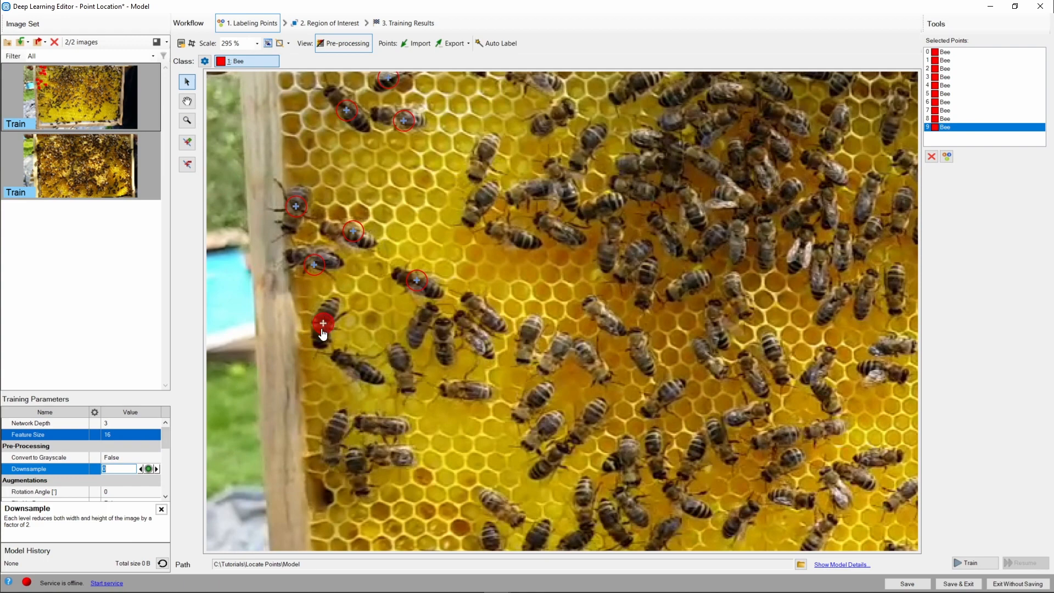
click(157, 468)
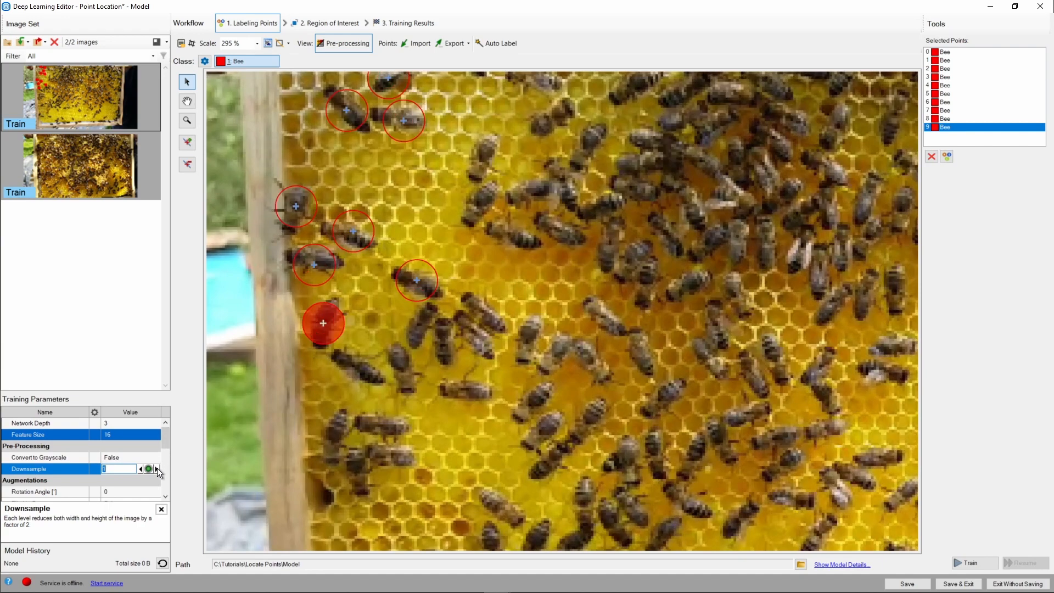
click(146, 435)
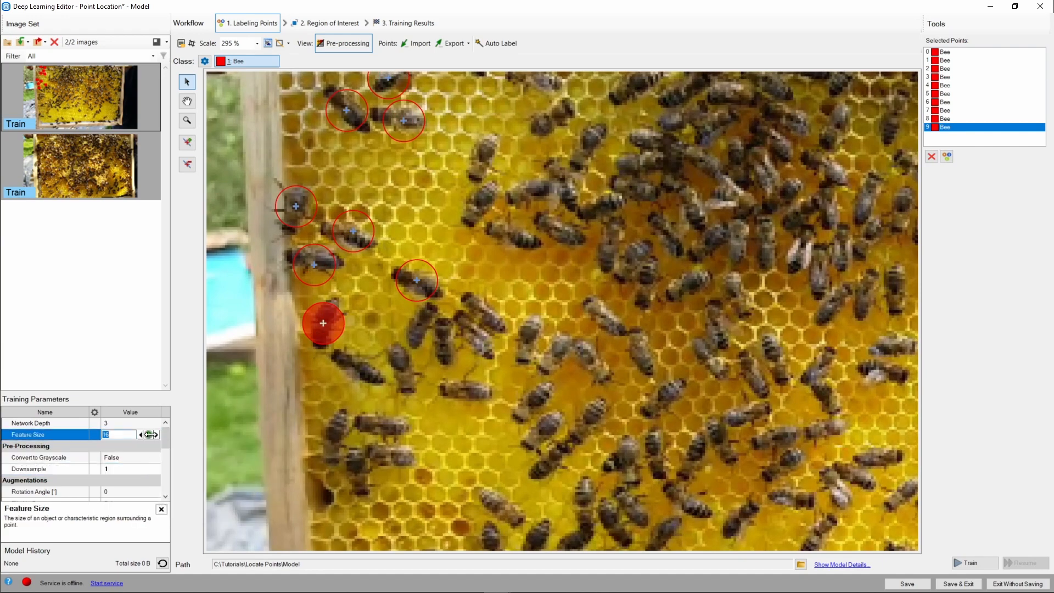
click(157, 435)
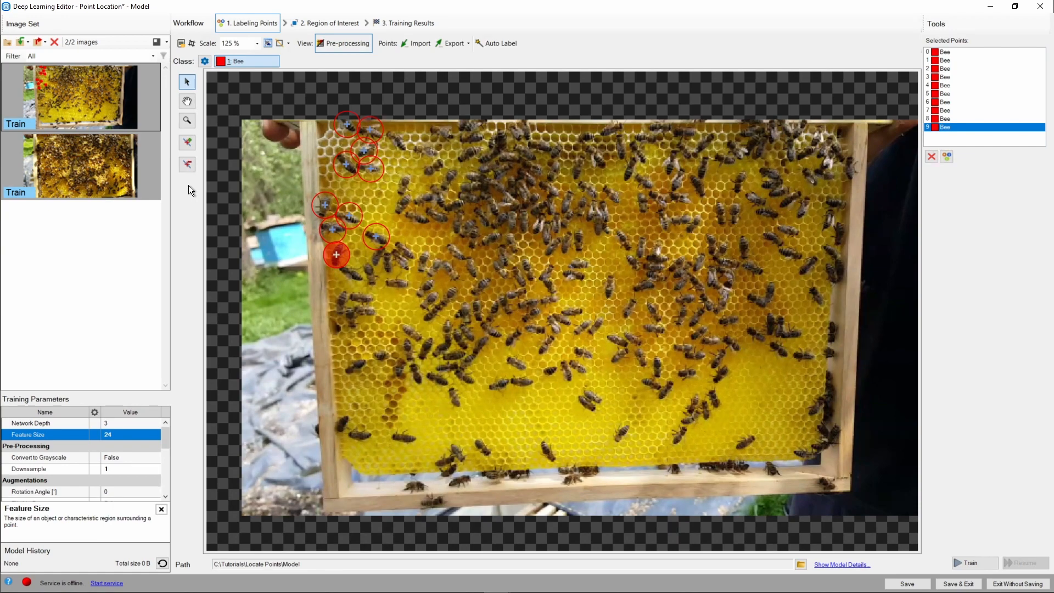
- Remove both training images from the image set
click(97, 108)
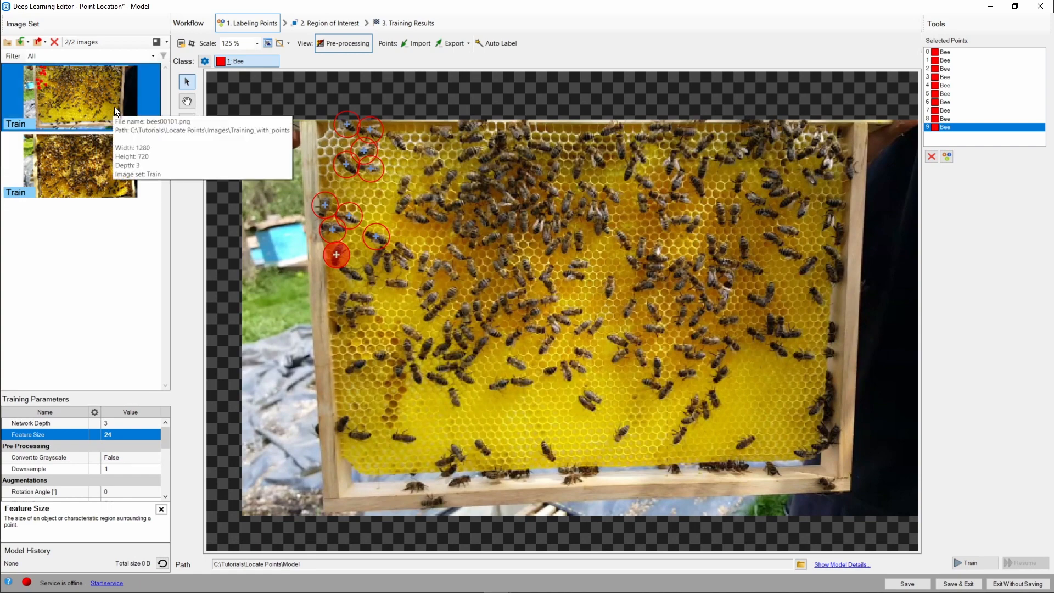
key(ctrl+a)
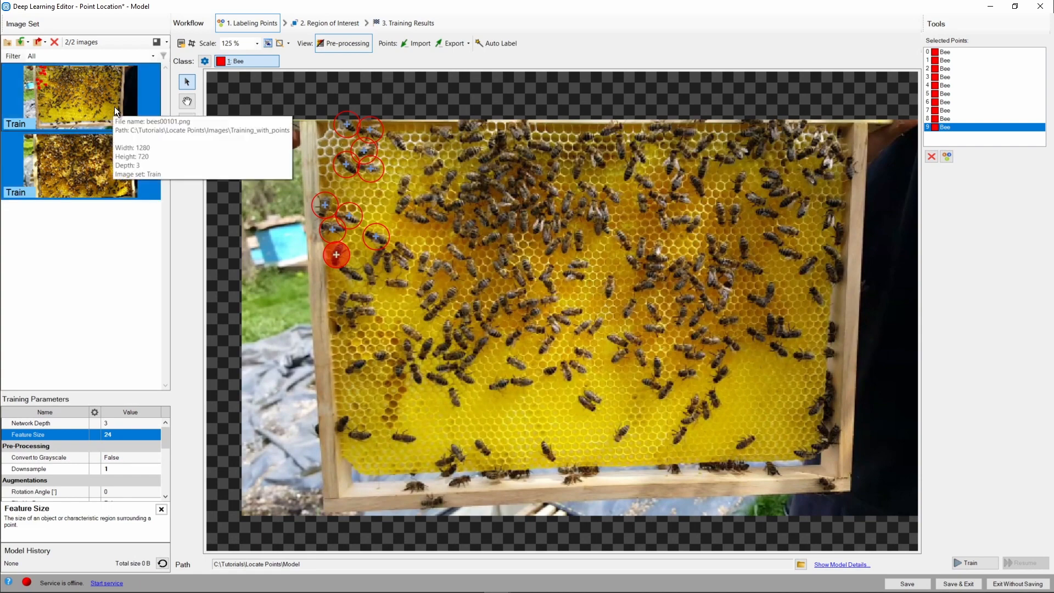
key(Delete)
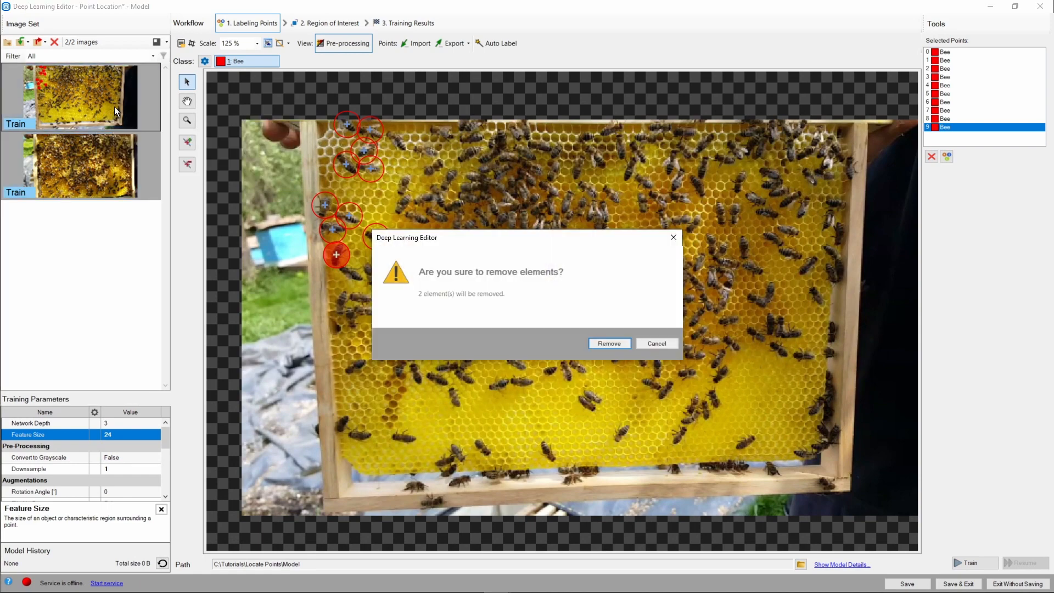
click(603, 344)
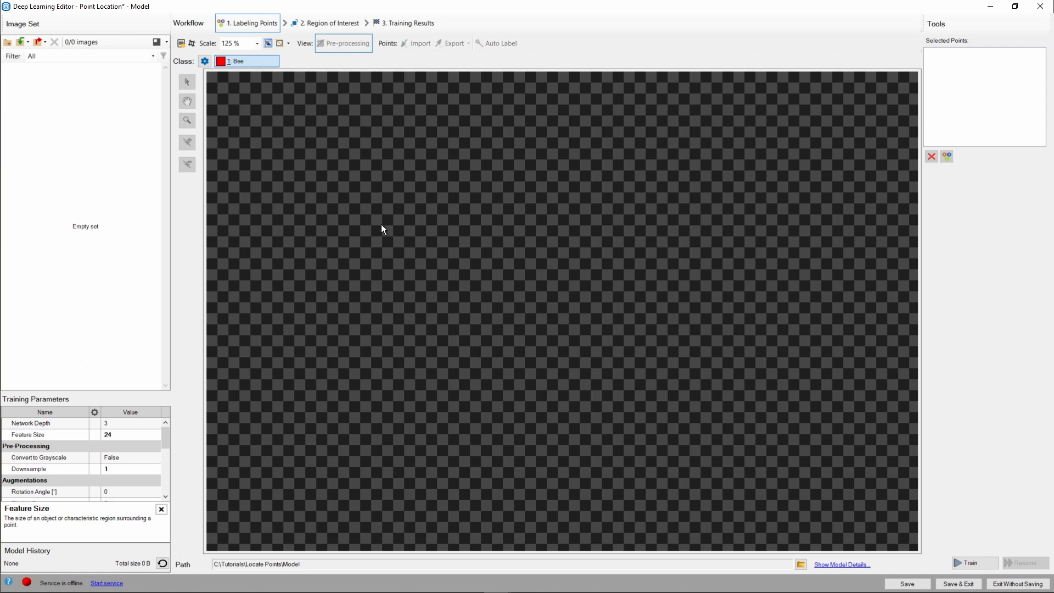
- Import the training images with their points from points.csv in the Training_with_points folder
click(29, 42)
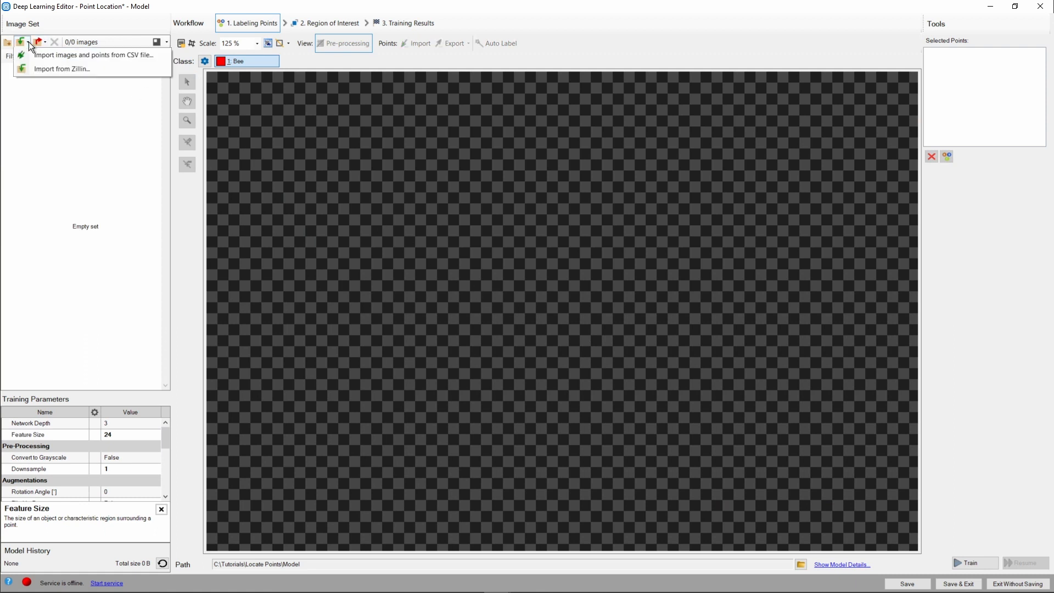
click(29, 42)
click(29, 42)
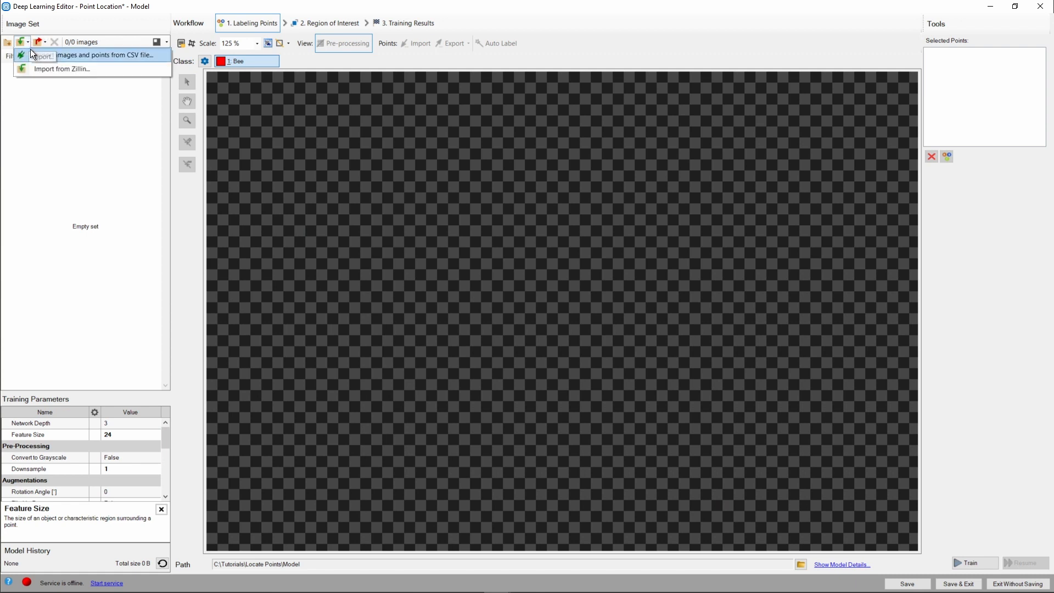
click(110, 58)
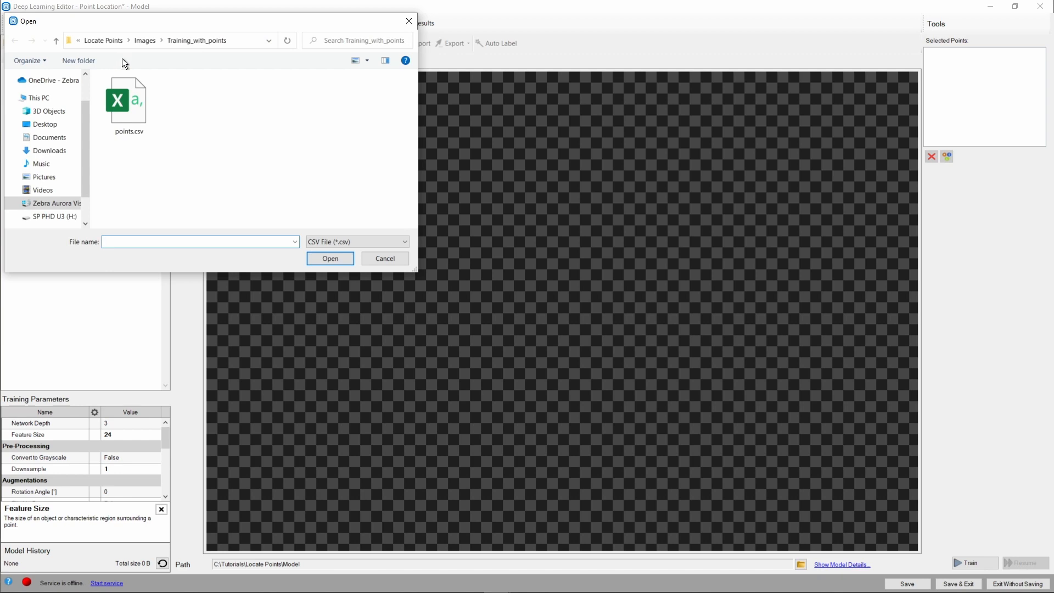
double_click(130, 106)
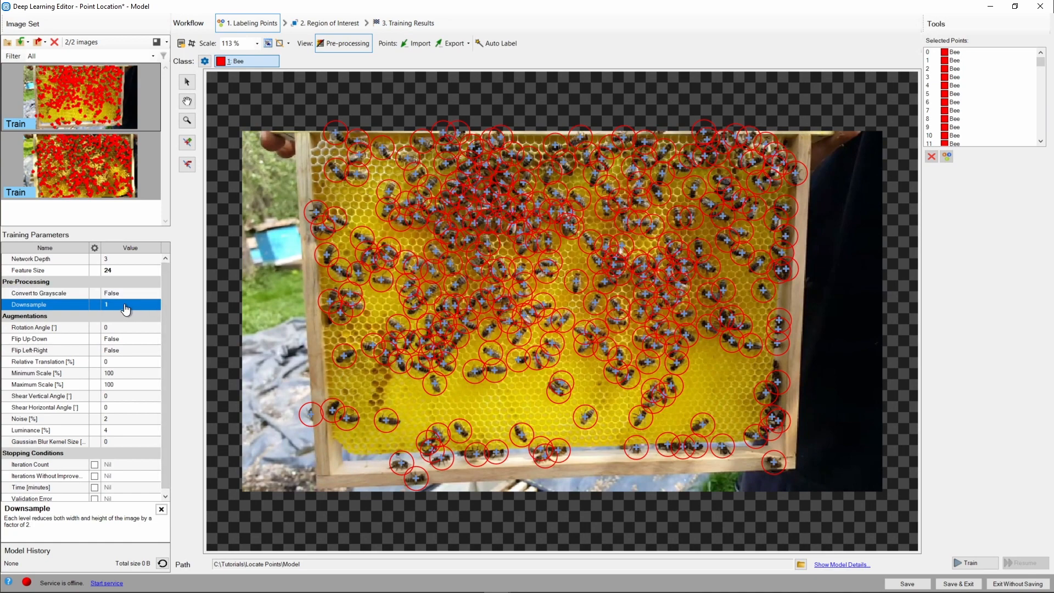
- Set the Feature Size training parameter to 16
mouse_move(132, 307)
mouse_move(131, 275)
click(137, 270)
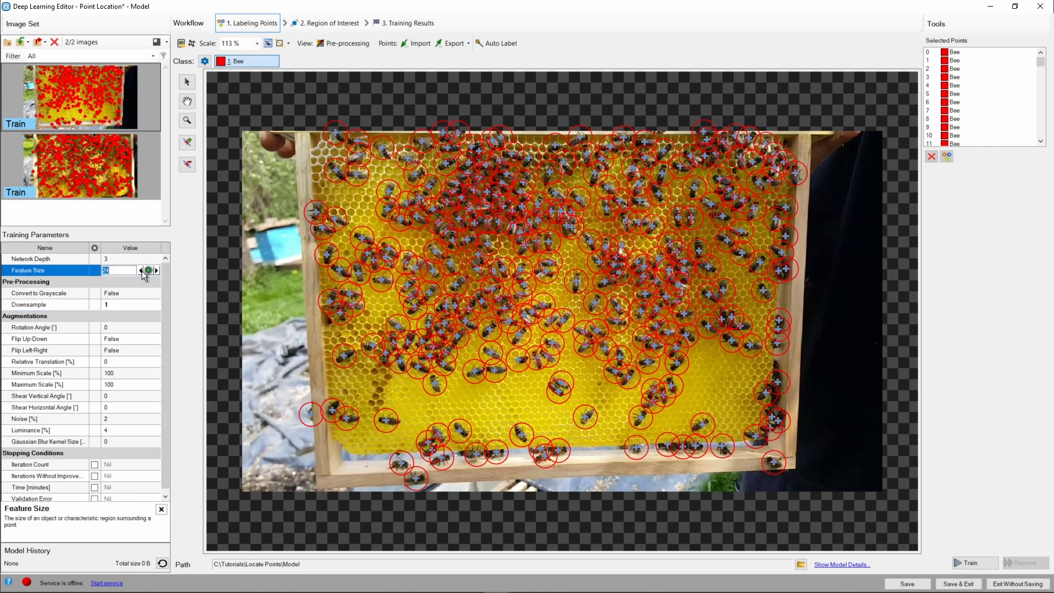
click(138, 269)
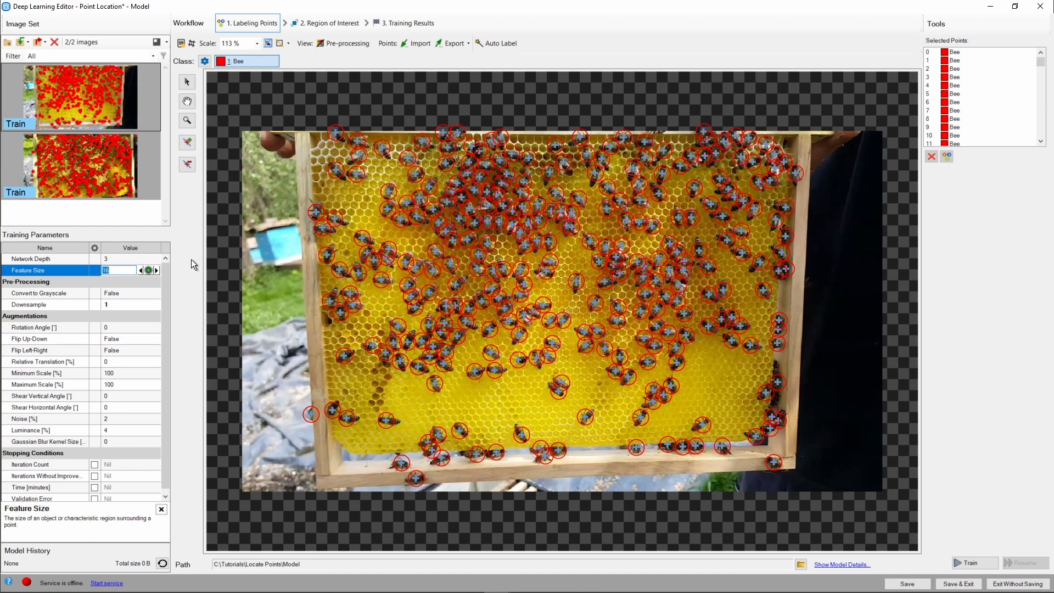
- Set the Rotation Angle augmentation to 180 degrees
click(137, 327)
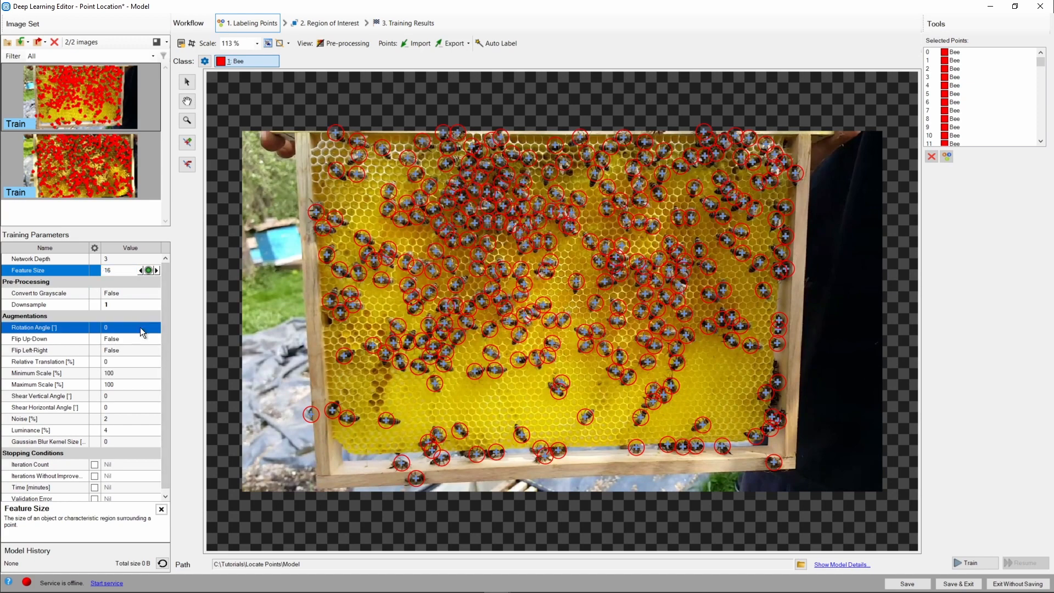
text(1)
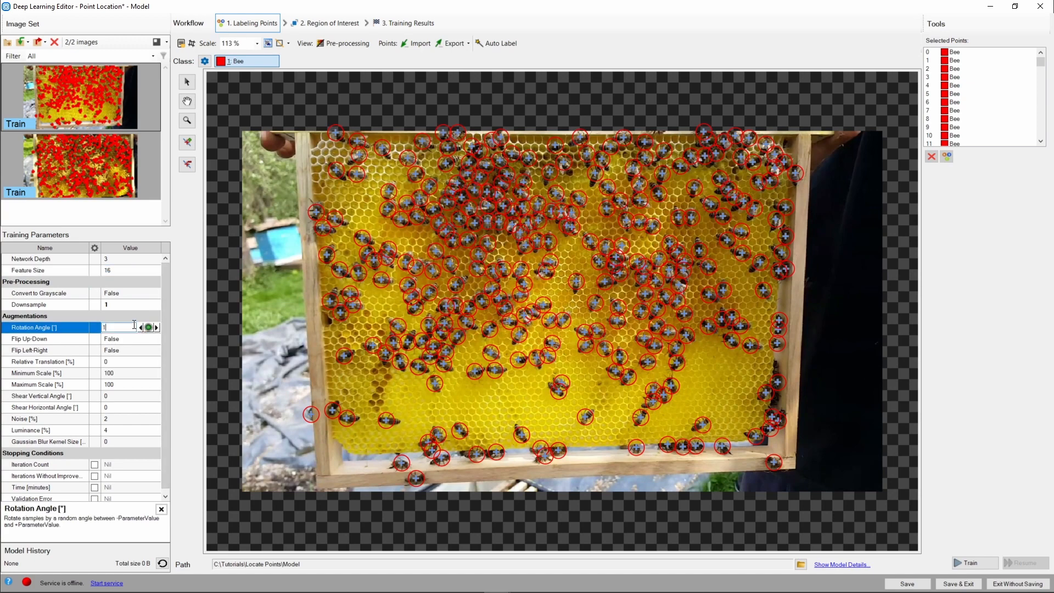
text(80)
key(Return)
- Set both the Flip Up-Down and Flip Left-Right augmentations to True
click(136, 338)
click(154, 339)
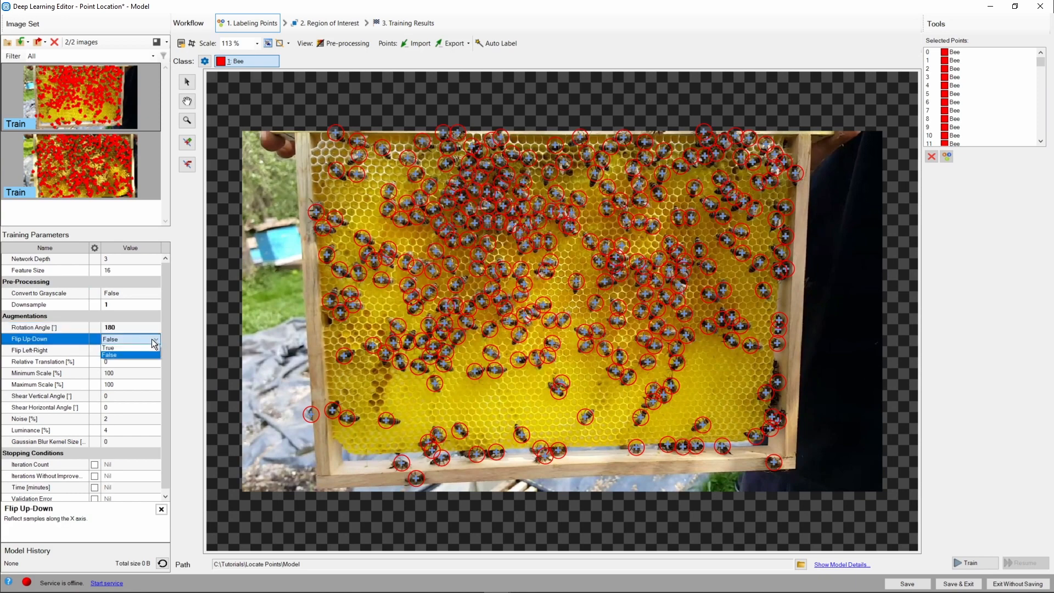
click(147, 347)
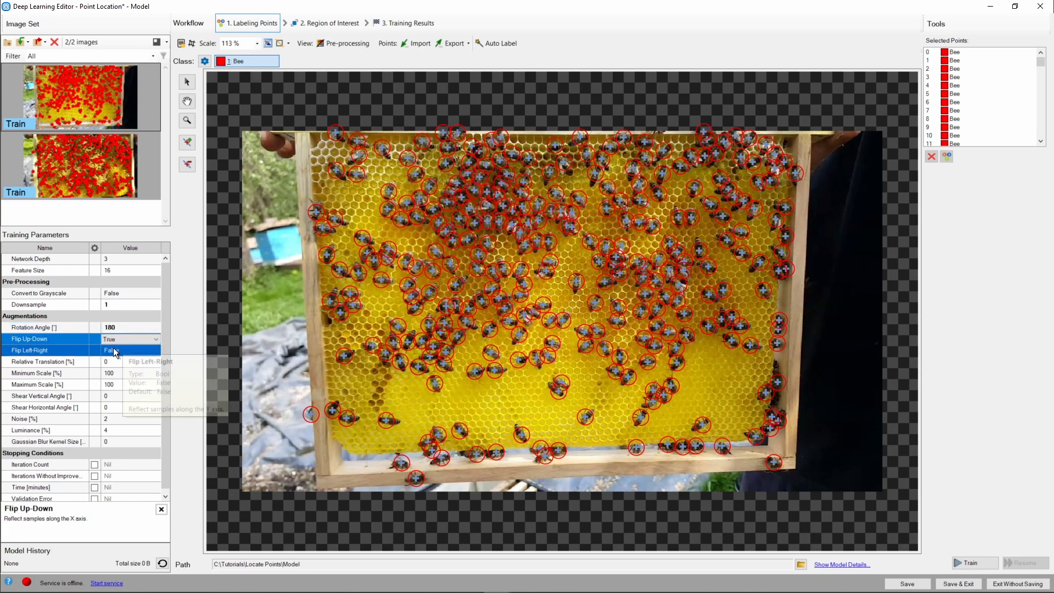
click(114, 348)
click(123, 357)
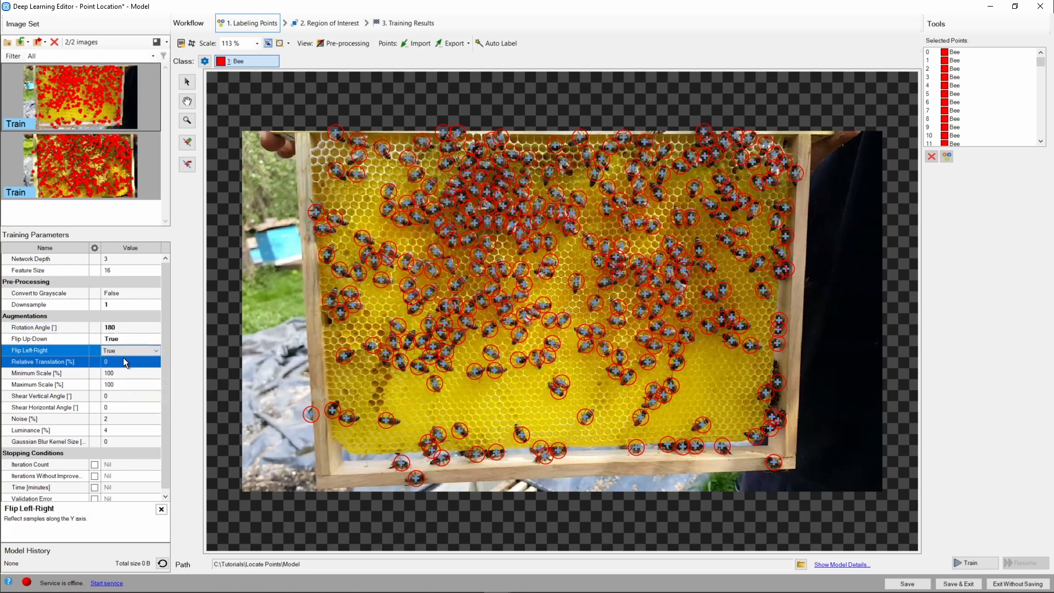
- Set the Relative Translation augmentation to 50% and open the Minimum Scale value for editing
click(122, 358)
text(50)
key(Return)
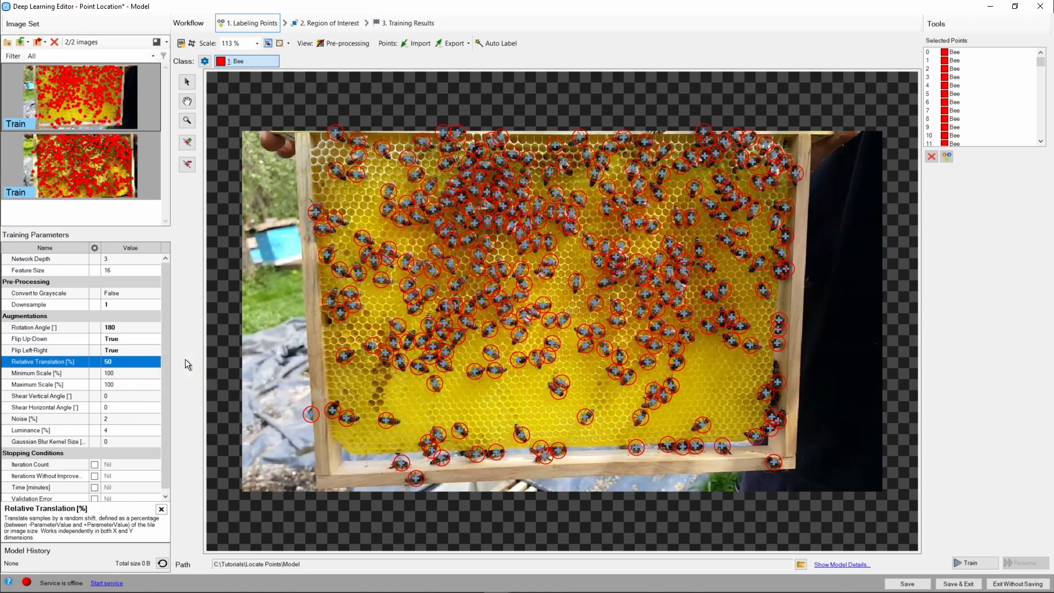
click(148, 374)
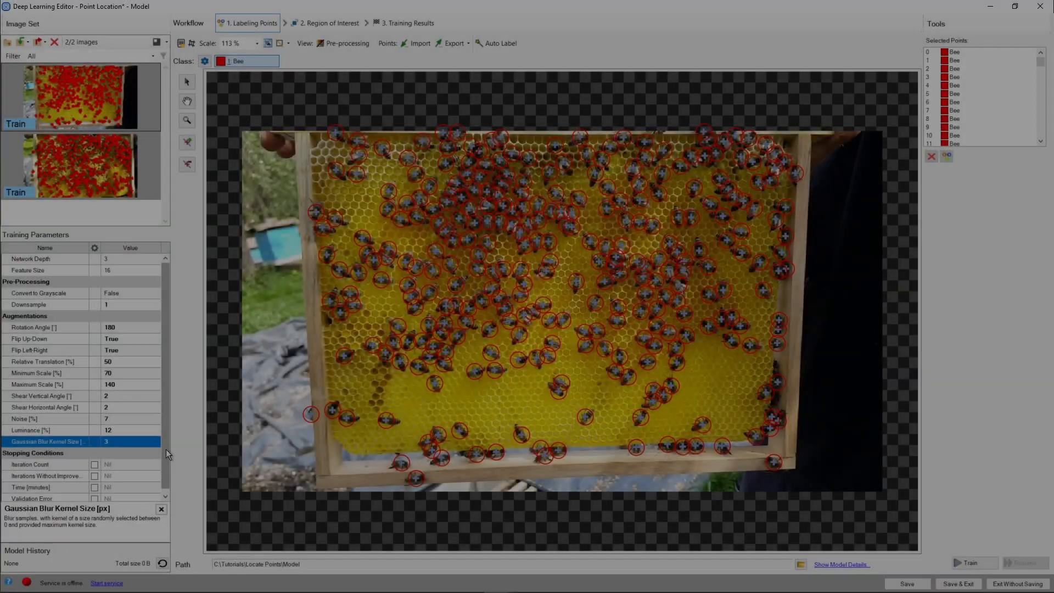
- Set the training stopping conditions to a time of 60 minutes and an iteration count of 100
drag(165, 449, 164, 456)
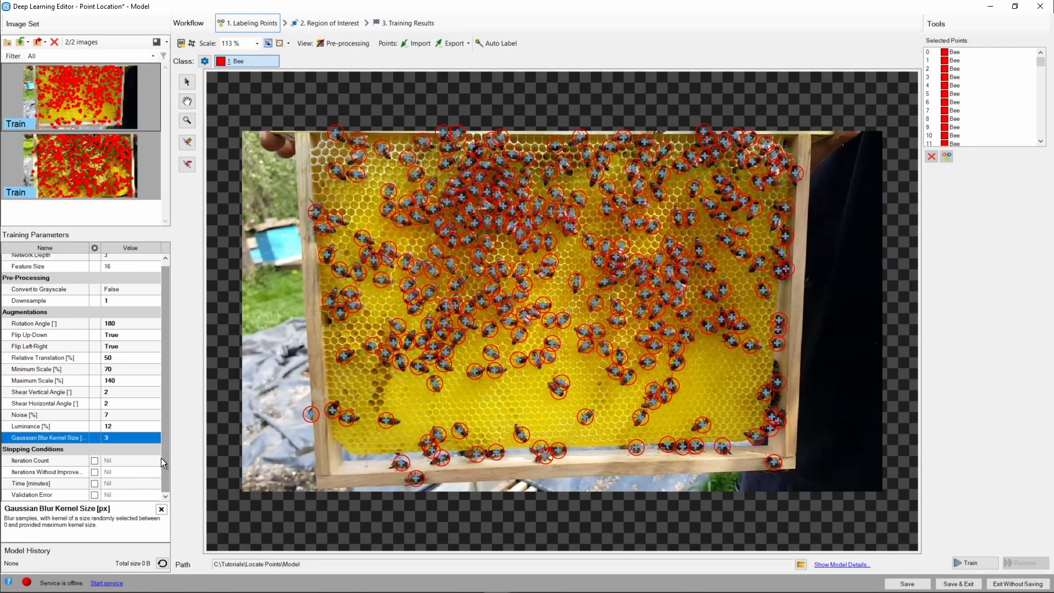
click(129, 482)
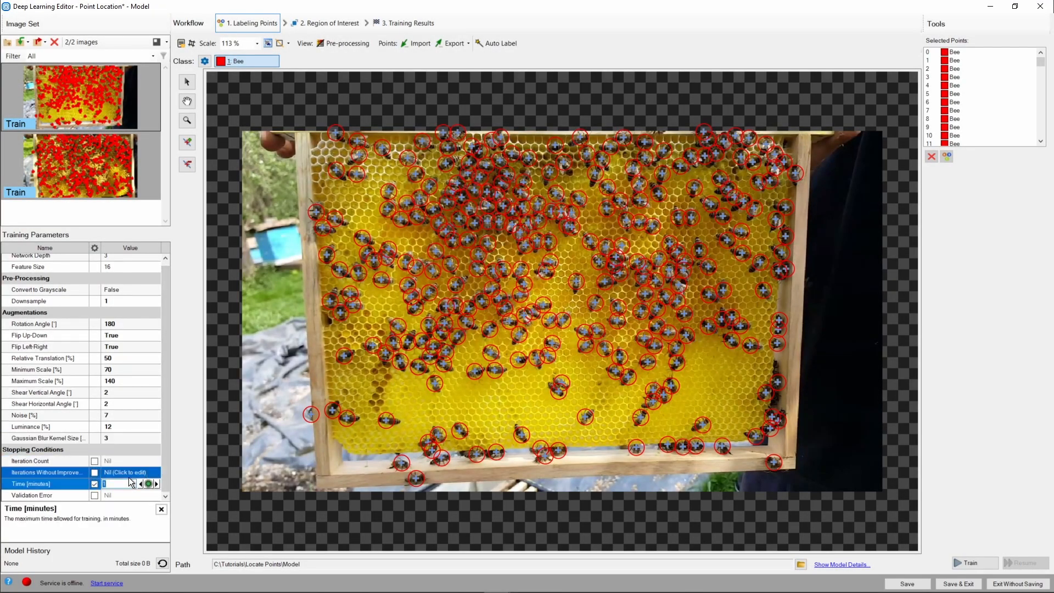
text(60)
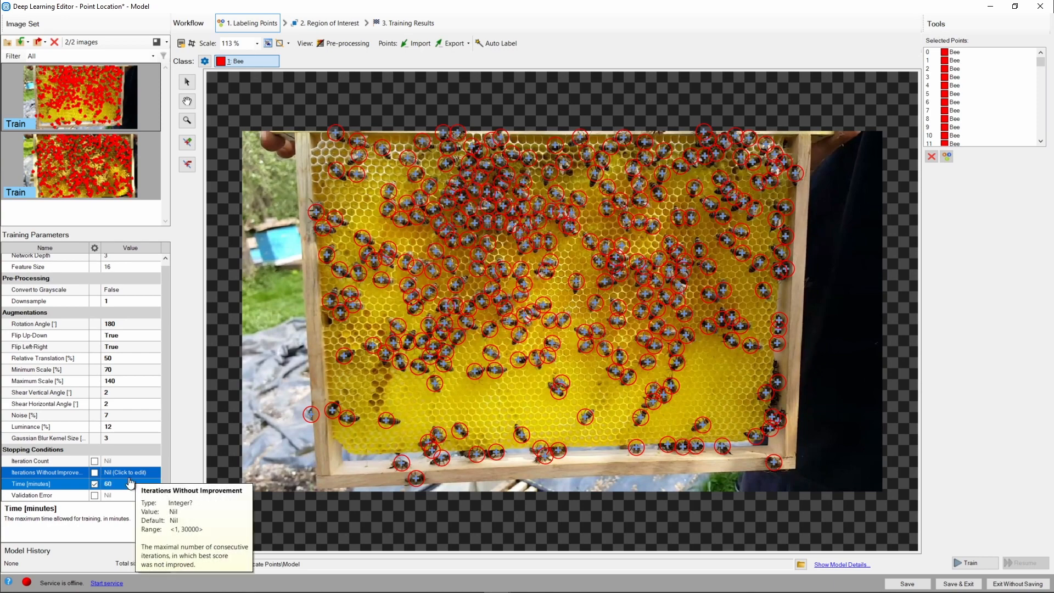
click(132, 464)
click(131, 465)
text(100)
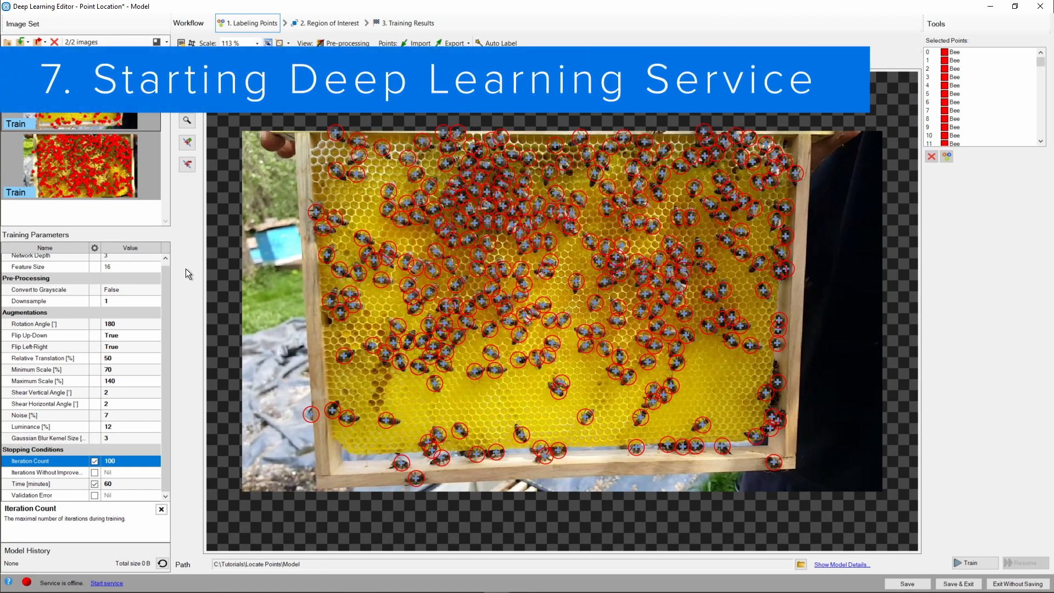
- Look over both labeled training images and start the deep learning service
click(110, 162)
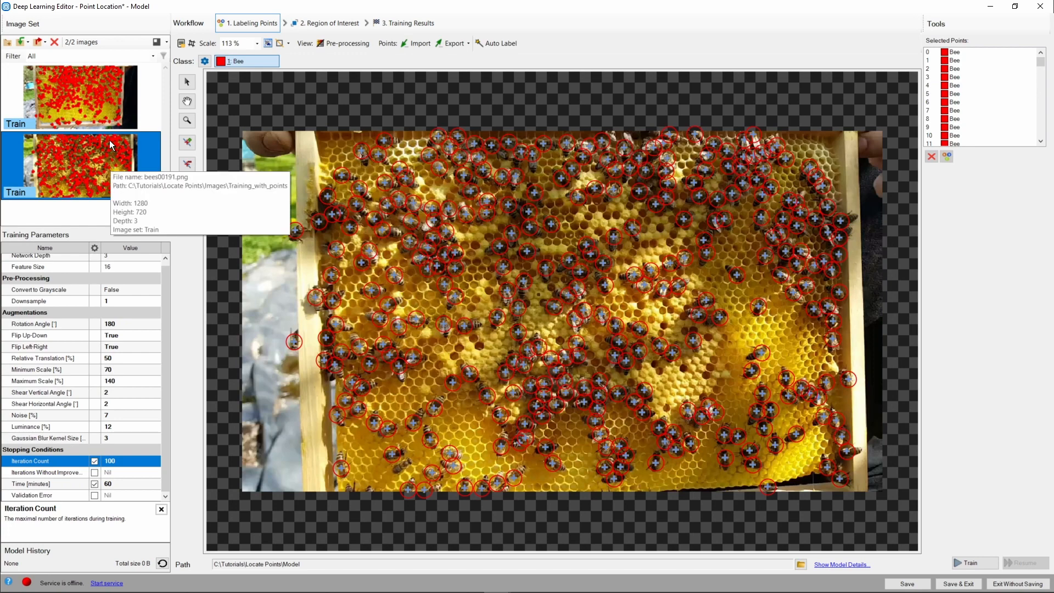
click(111, 104)
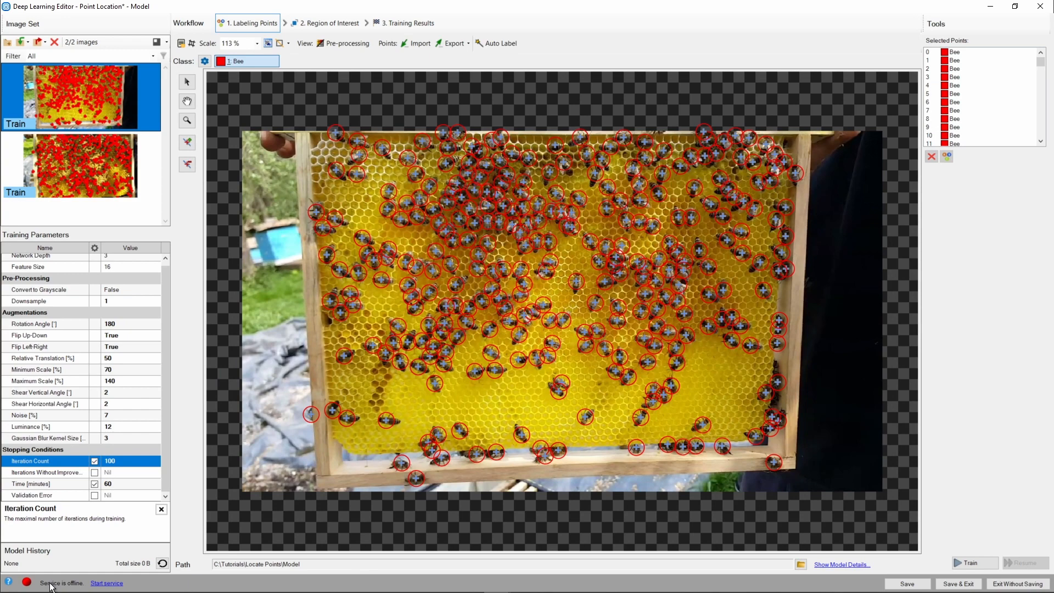
click(108, 585)
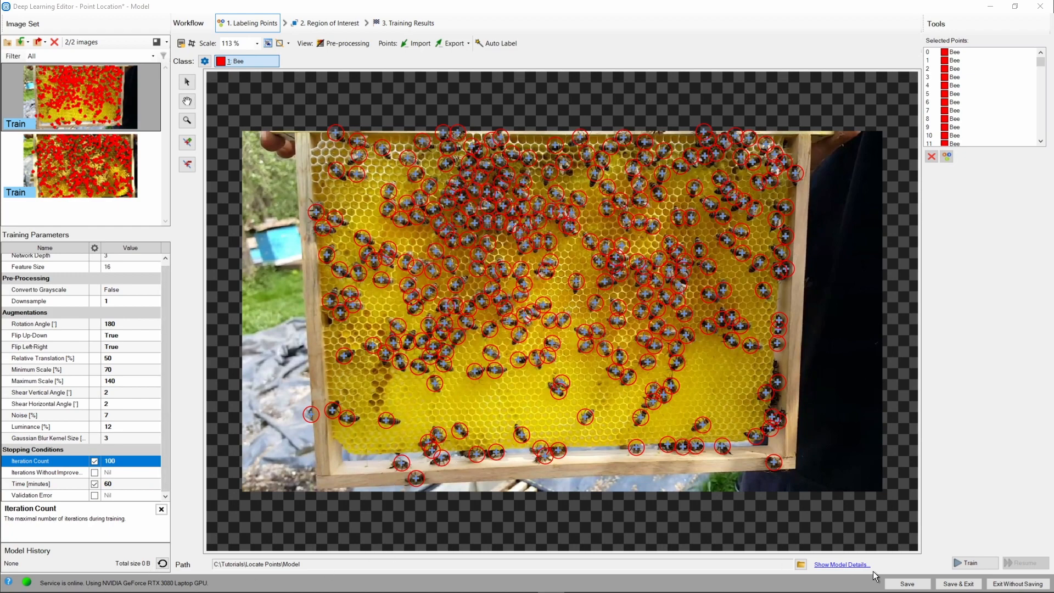
- Save the point location model and start its training
click(907, 585)
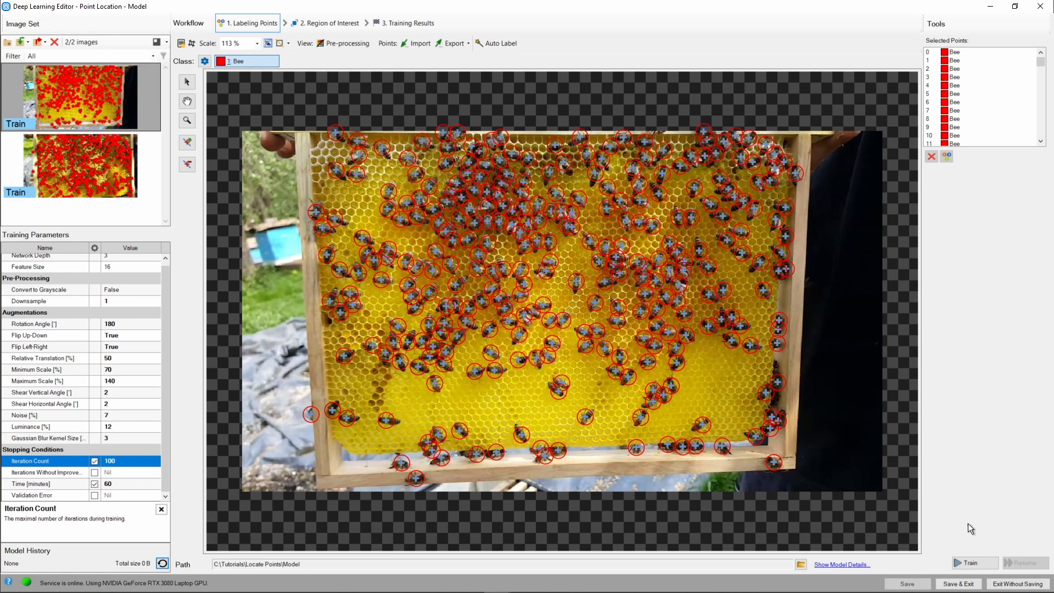
click(972, 562)
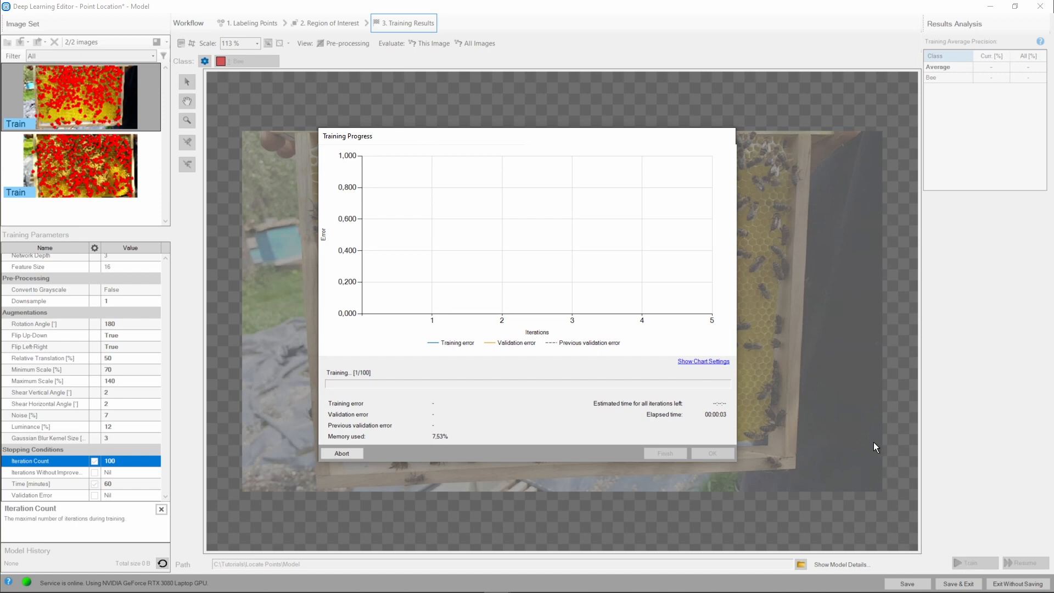
- Show the training progress chart's settings and switch its view to Whole progress
click(708, 362)
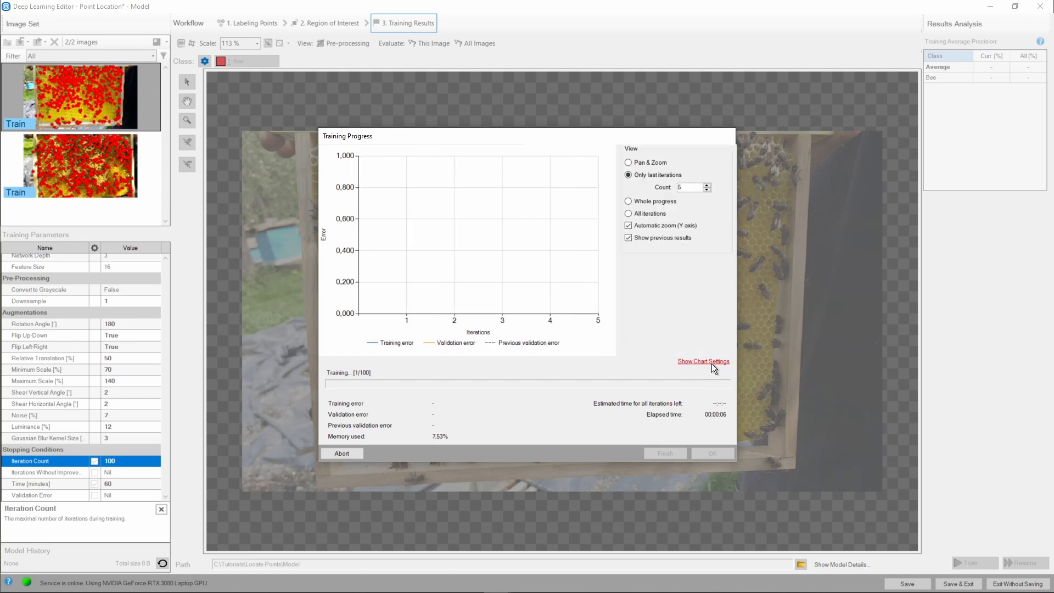
click(653, 202)
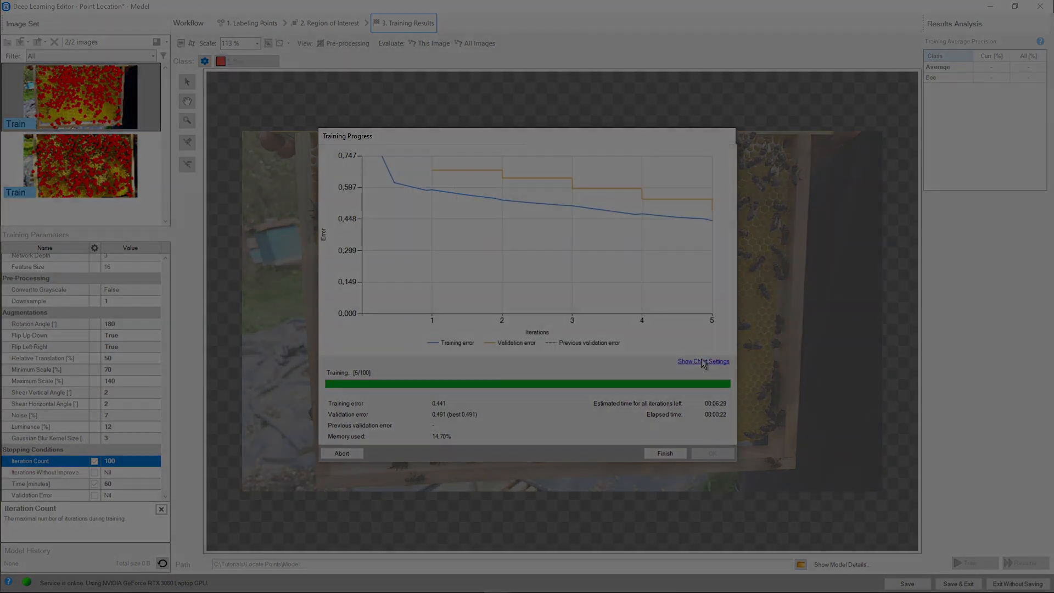
click(702, 361)
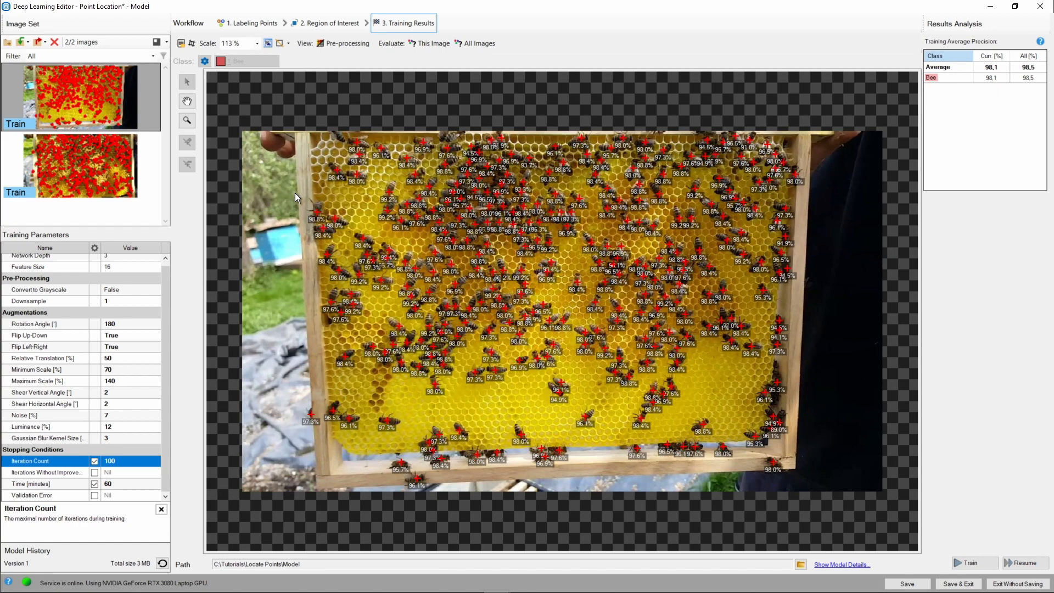
- Examine the predicted bee points and their scores up close on both training images
scroll(385, 201, up, 5)
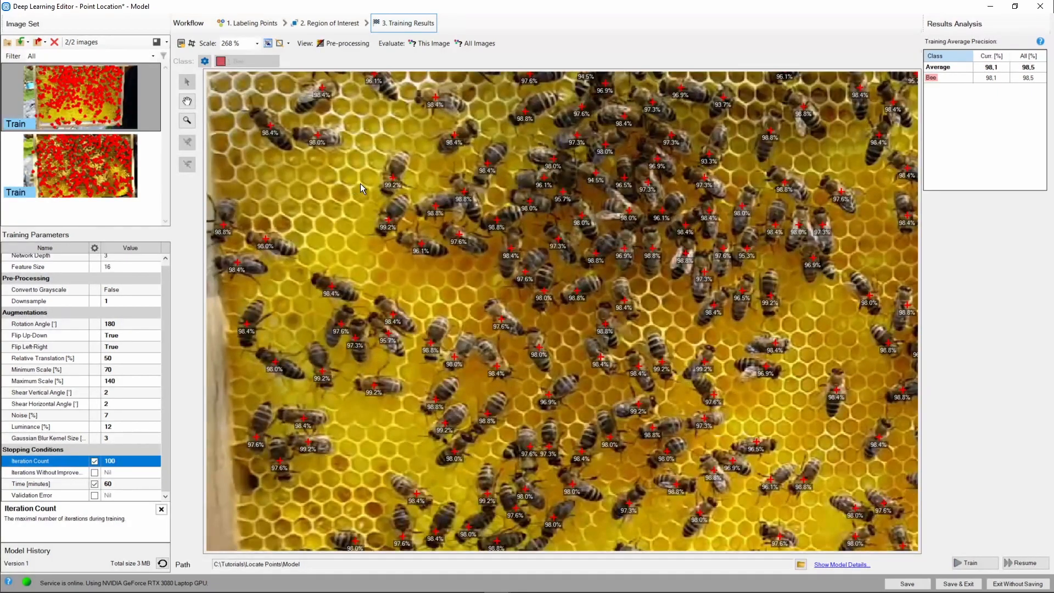
drag(360, 183, 357, 240)
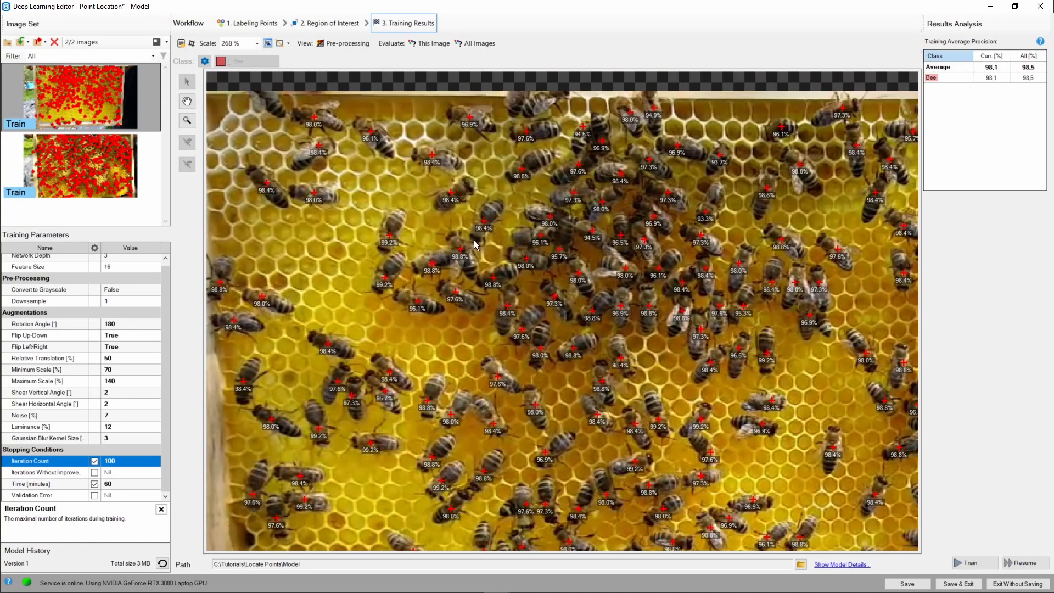
click(104, 179)
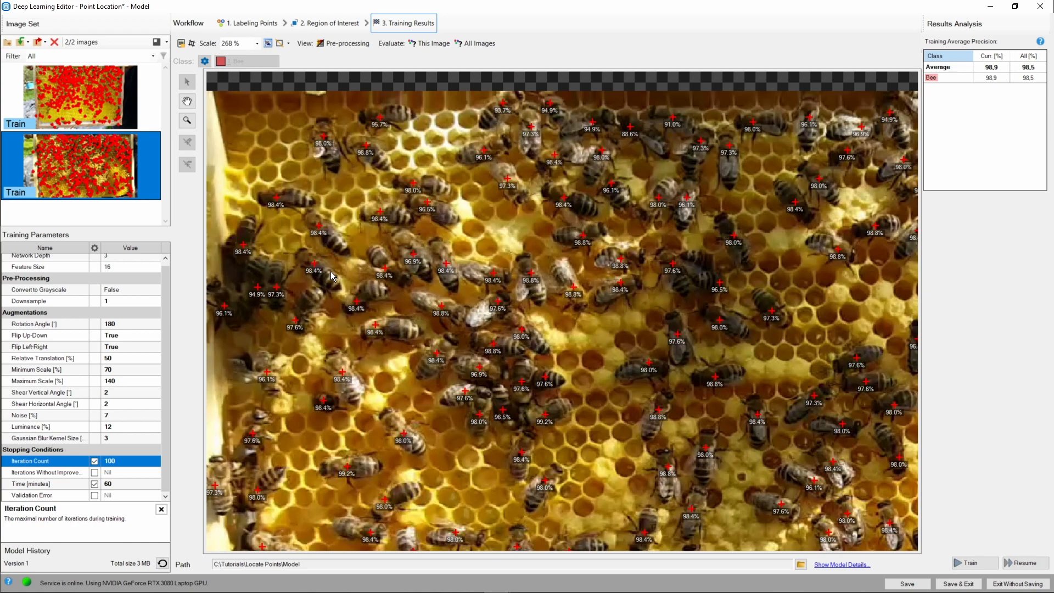
drag(416, 381, 369, 263)
scroll(383, 299, up, 1)
scroll(373, 269, down, 3)
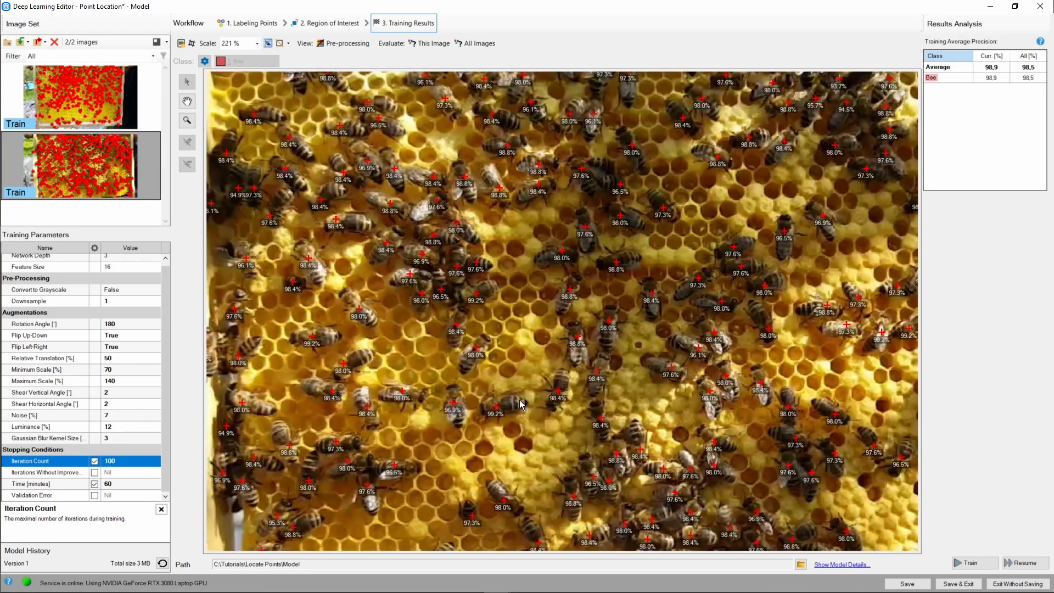
scroll(501, 358, down, 6)
drag(512, 373, 485, 328)
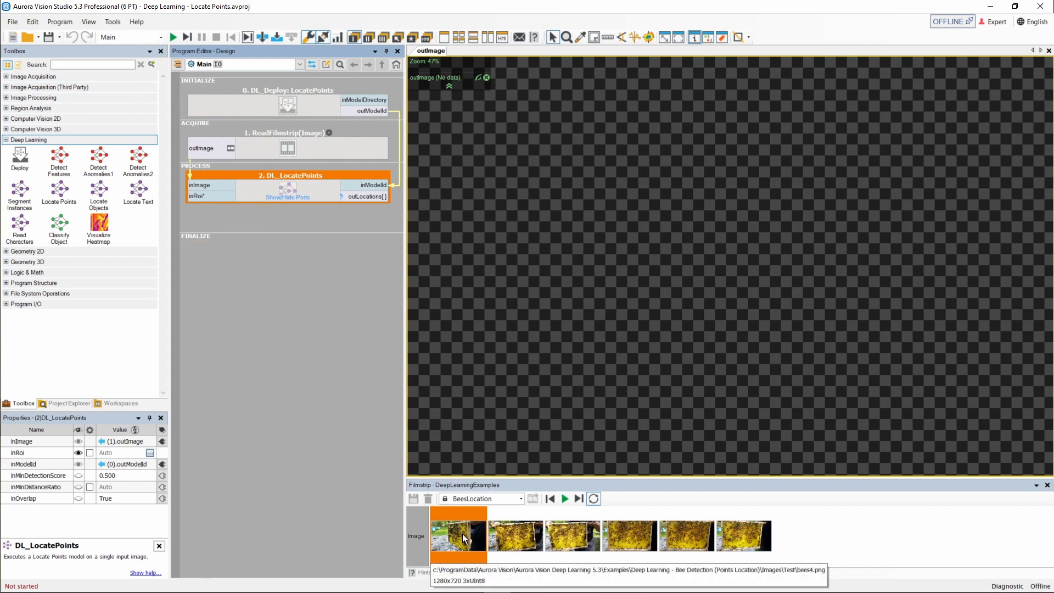
- Run one program iteration and overlay DL_LocatePoints' outLocations on the outImage preview
key(F6)
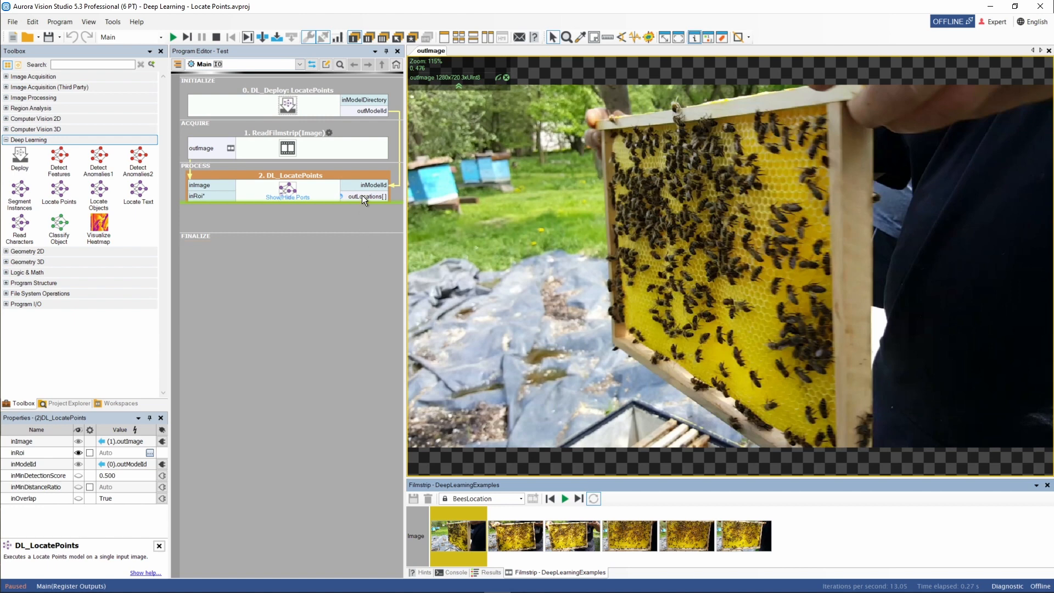
drag(361, 196, 526, 255)
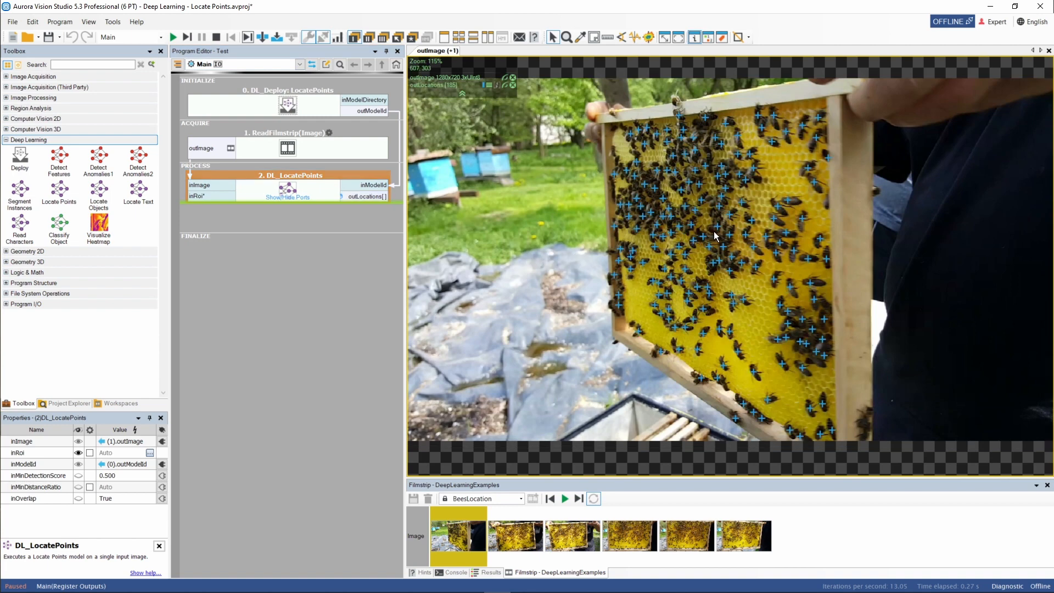
- Examine the located bees up close on the first test image and check the second and third filmstrip images
scroll(724, 231, up, 3)
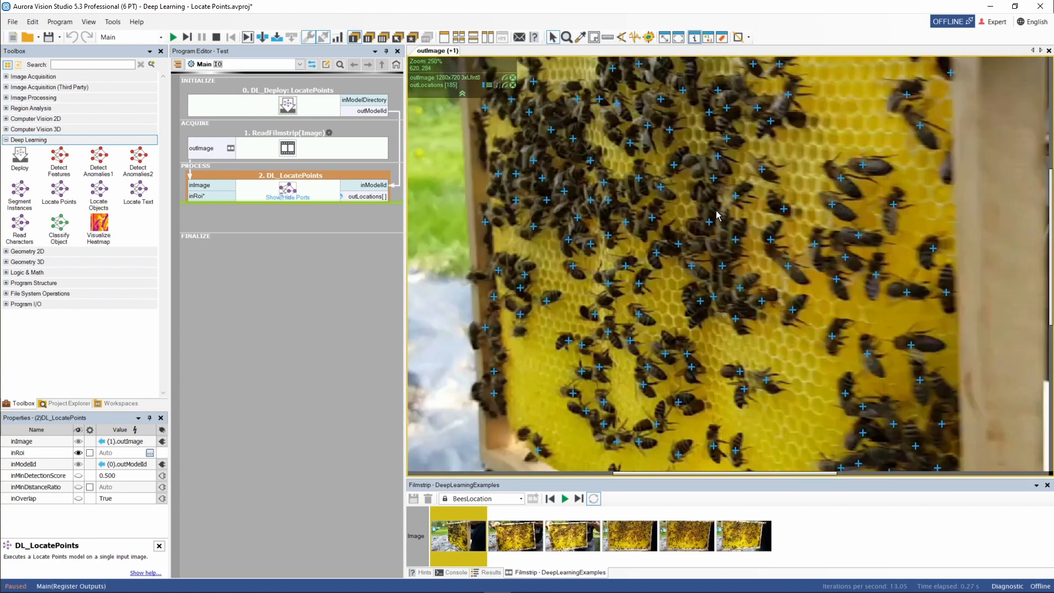
drag(717, 192, 699, 129)
drag(702, 314, 689, 165)
scroll(682, 175, down, 2)
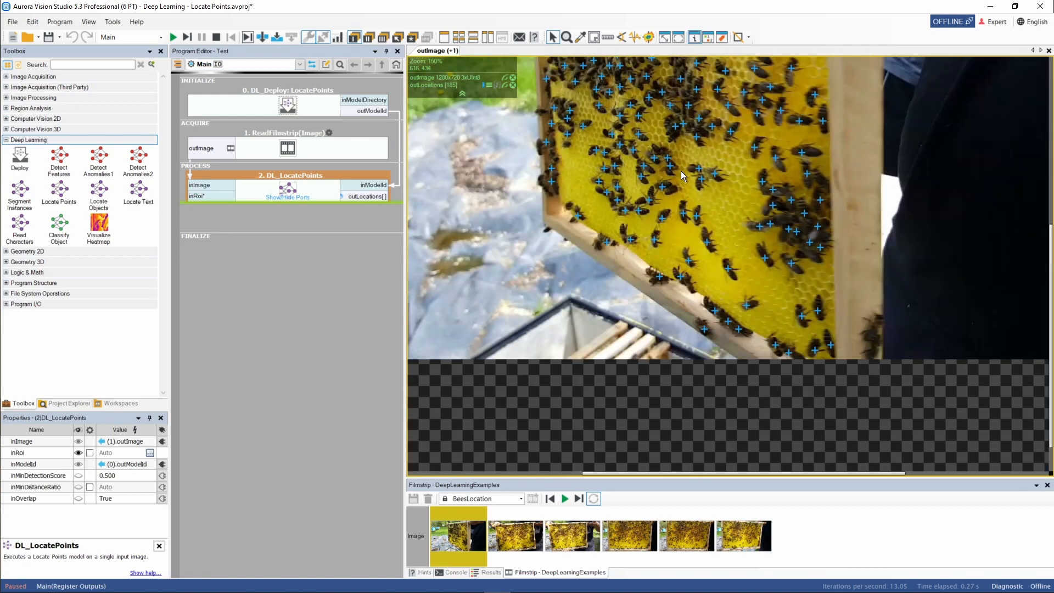
drag(671, 125, 694, 283)
scroll(670, 275, down, 1)
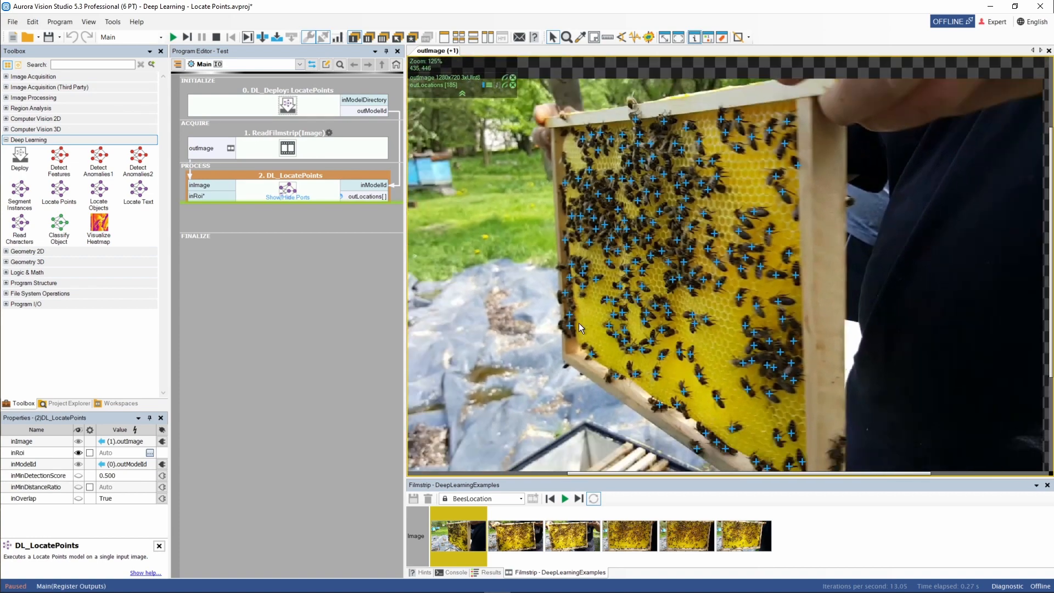
click(516, 536)
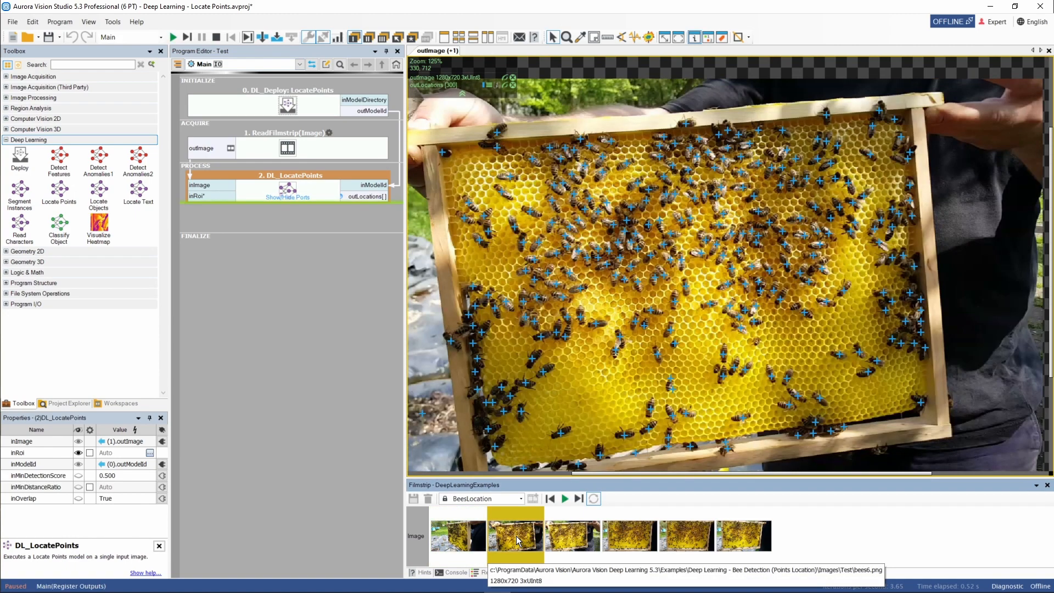
click(562, 535)
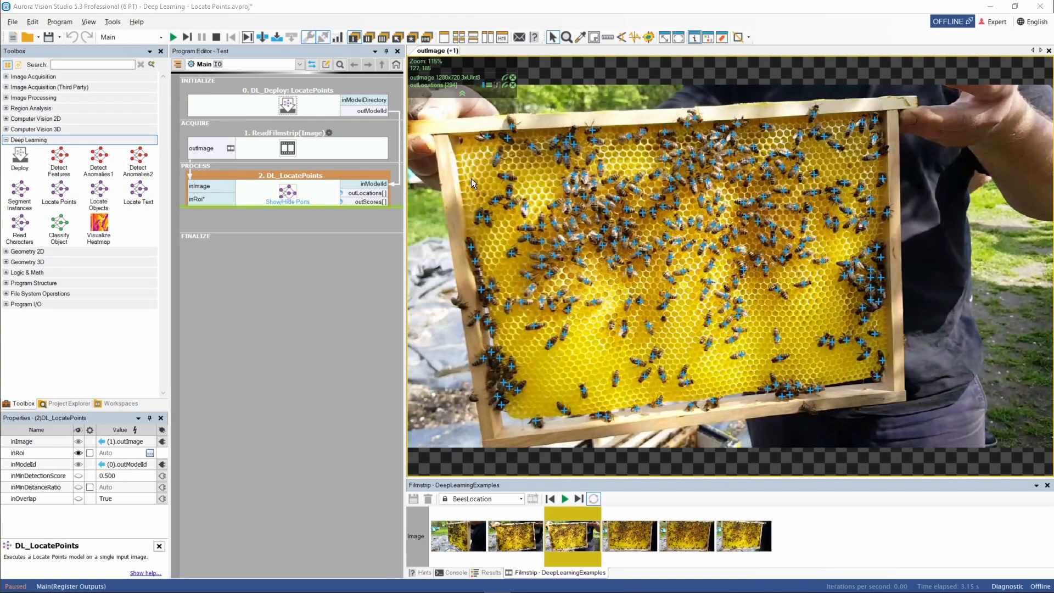
- Split the preview area into two side-by-side views and show the outScores output in the empty one
click(485, 38)
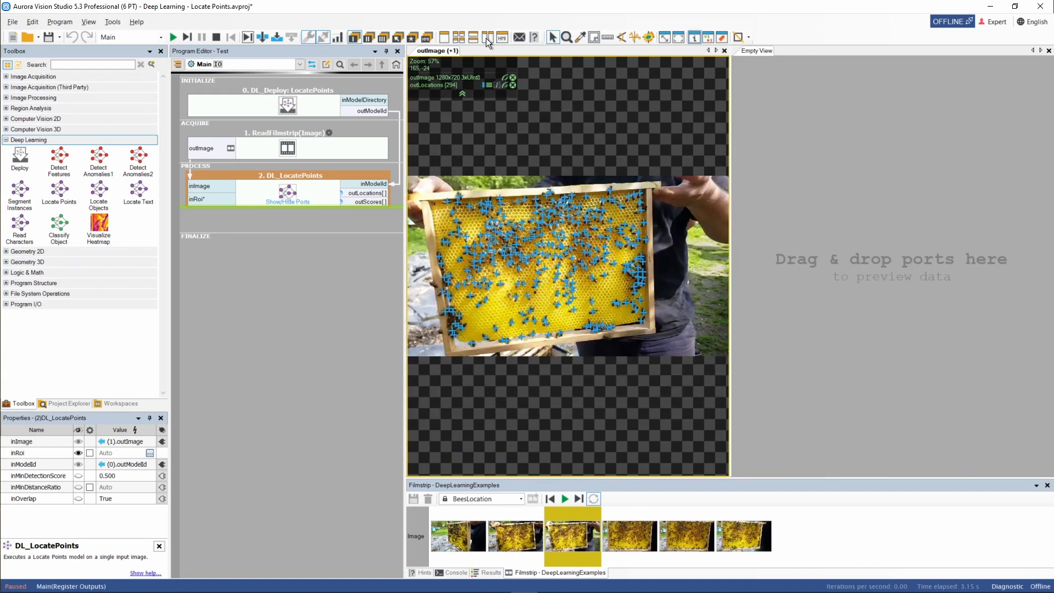
drag(370, 199, 804, 196)
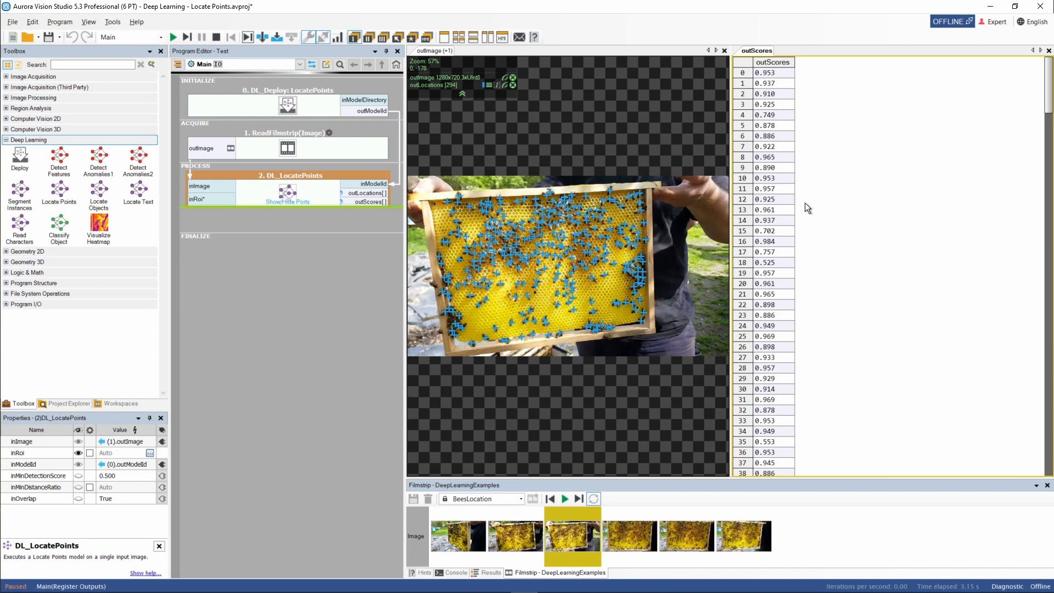
scroll(805, 202, down, 20)
scroll(799, 215, down, 10)
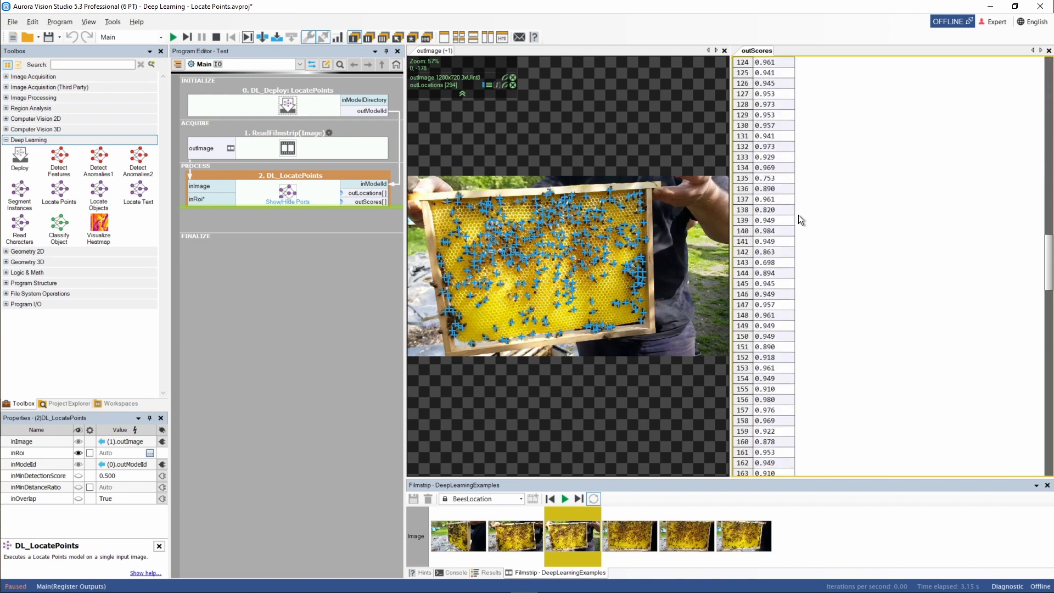
- Iterate the program through the remaining filmstrip images to check the locations and scores
click(193, 39)
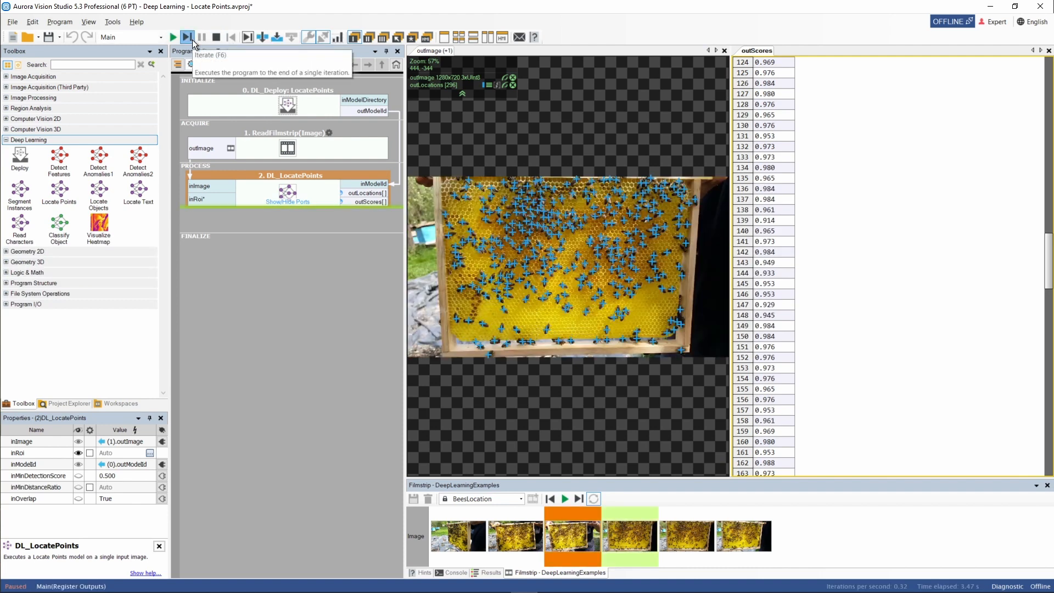
click(192, 40)
click(192, 40)
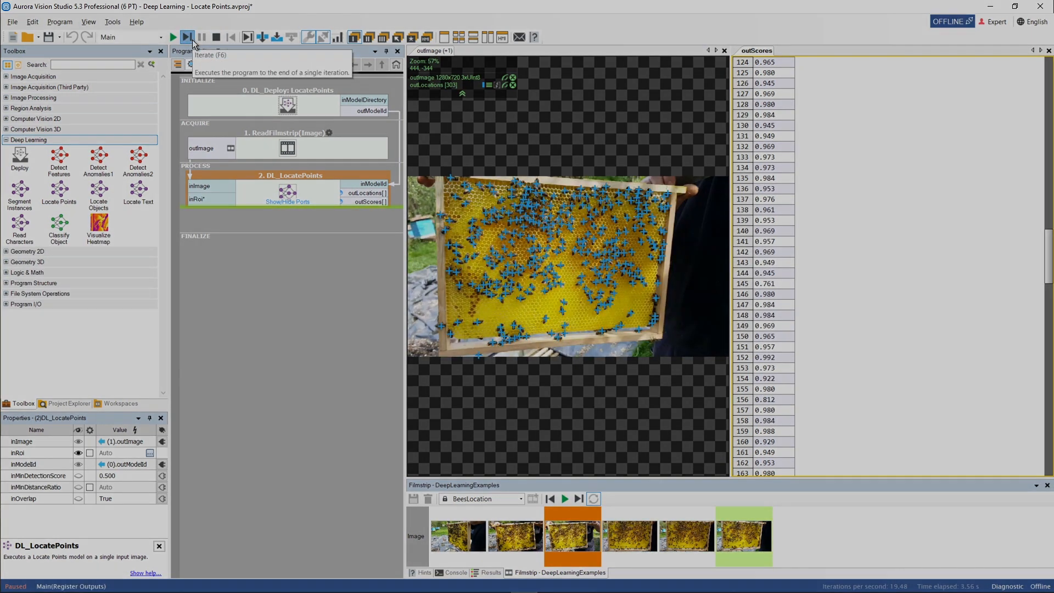
click(192, 40)
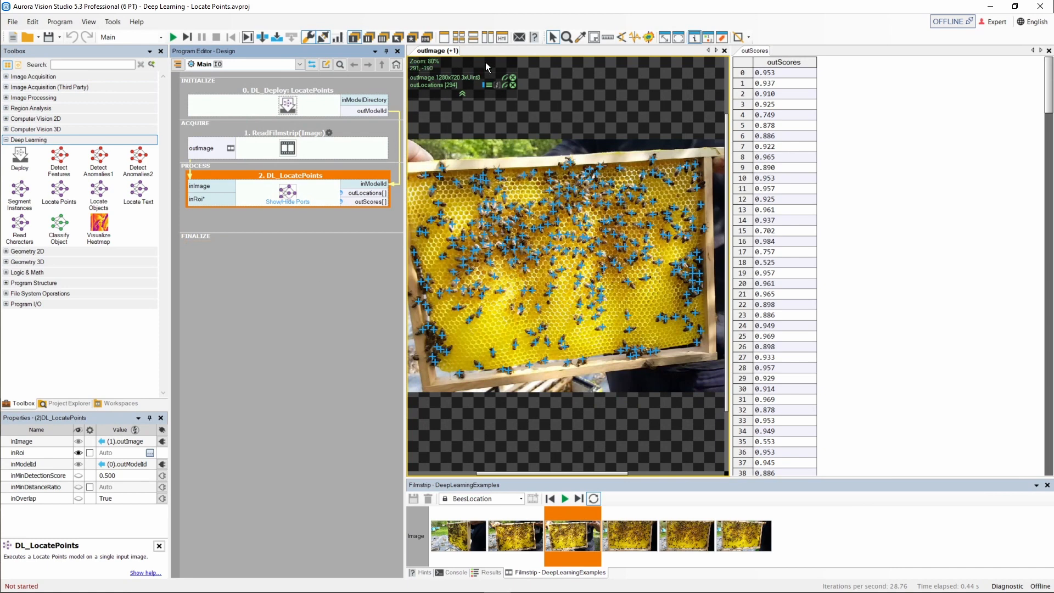
- Add an HMI design view and close all the other preview views
click(502, 37)
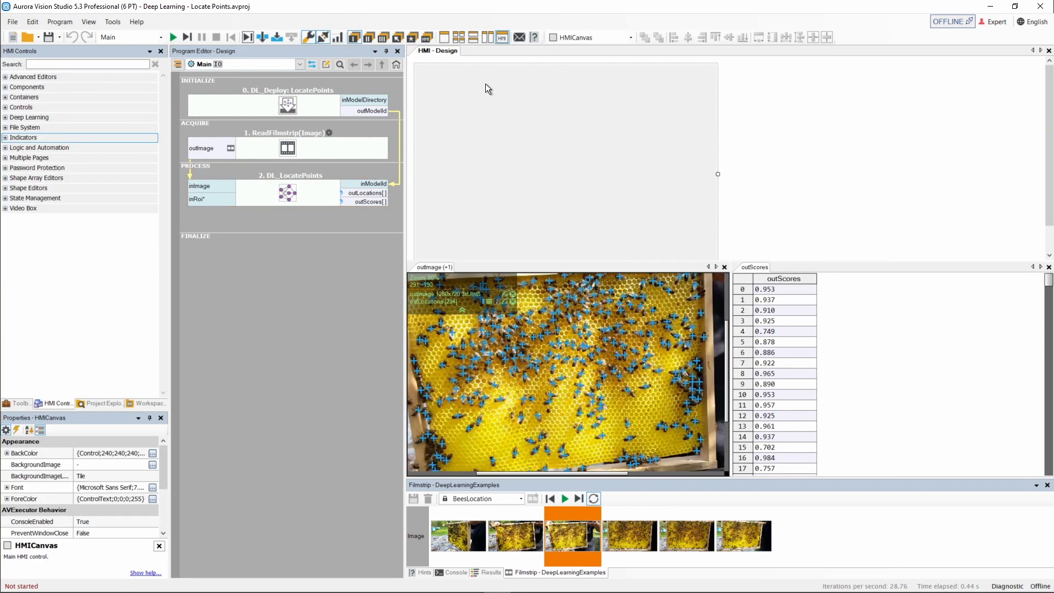
right_click(439, 51)
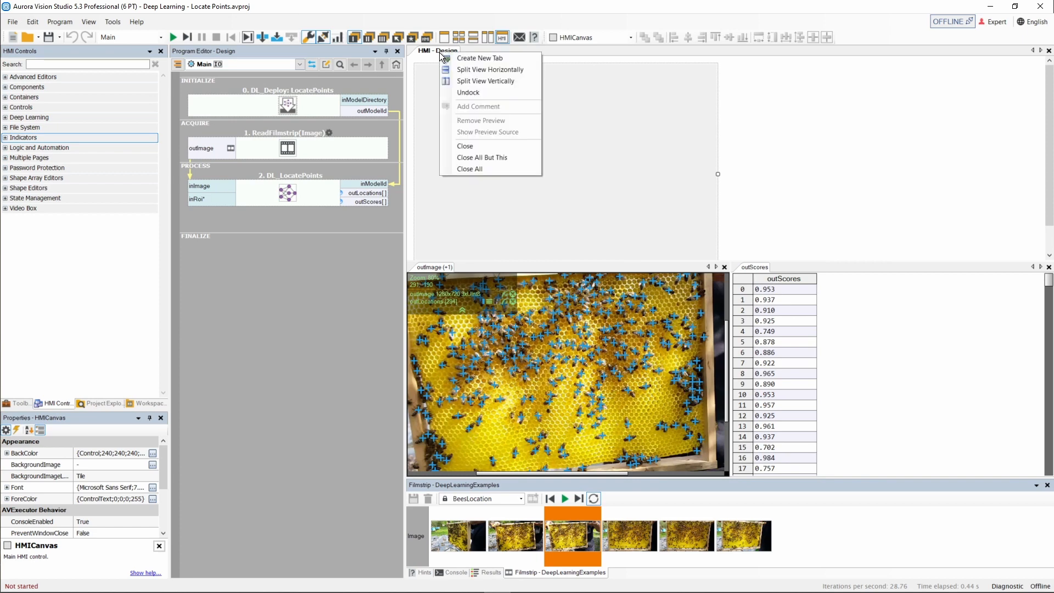
click(472, 158)
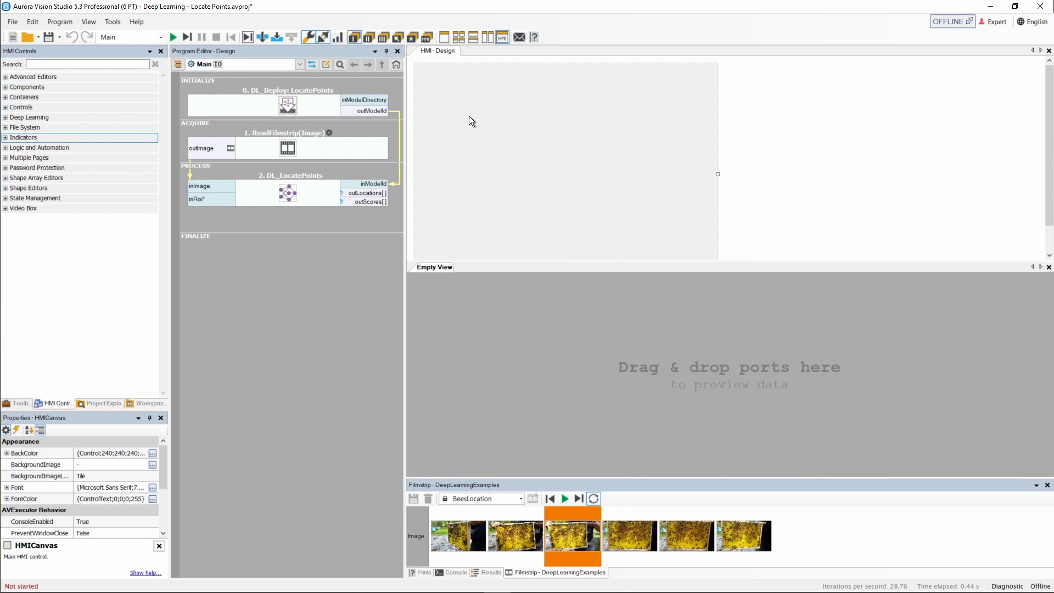
- Switch to a single-view layout and enlarge the HMI canvas to fill most of the design area
click(442, 38)
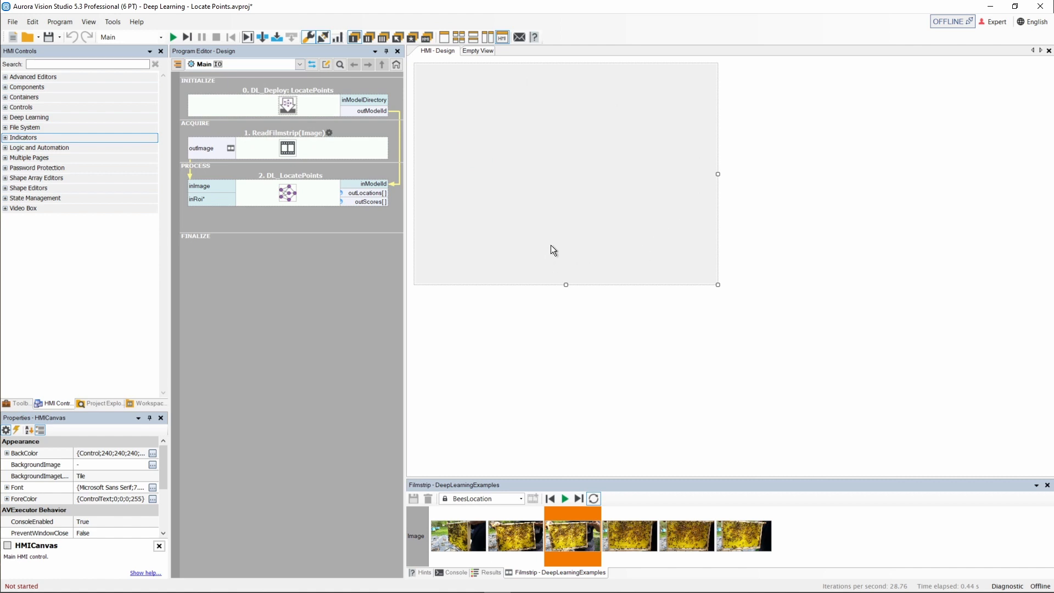
drag(718, 285, 1036, 444)
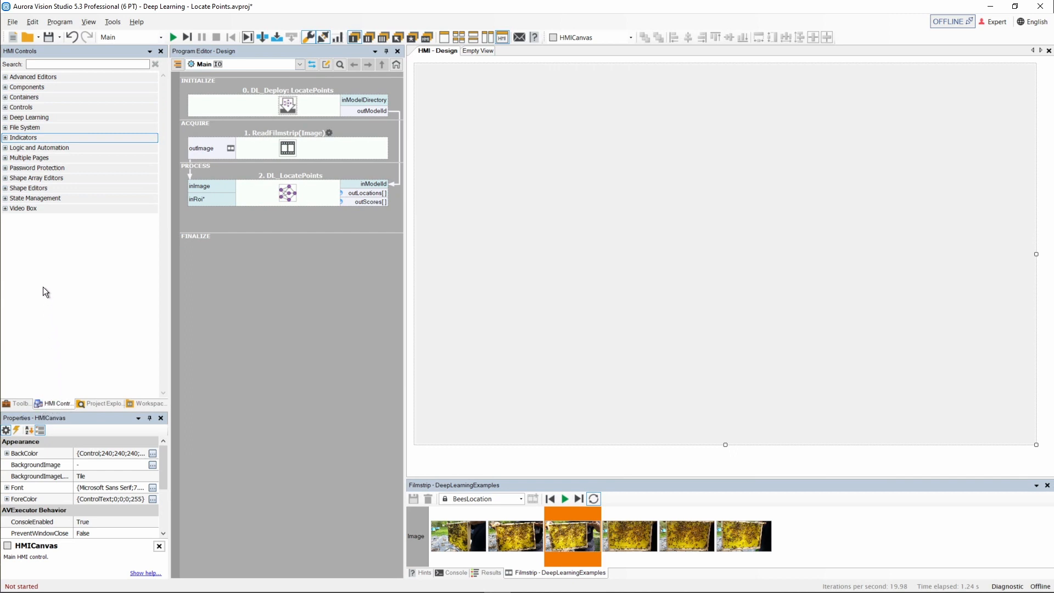
- Place a large View2DBox on the upper part of the HMI canvas and centre it horizontally
click(85, 108)
click(6, 108)
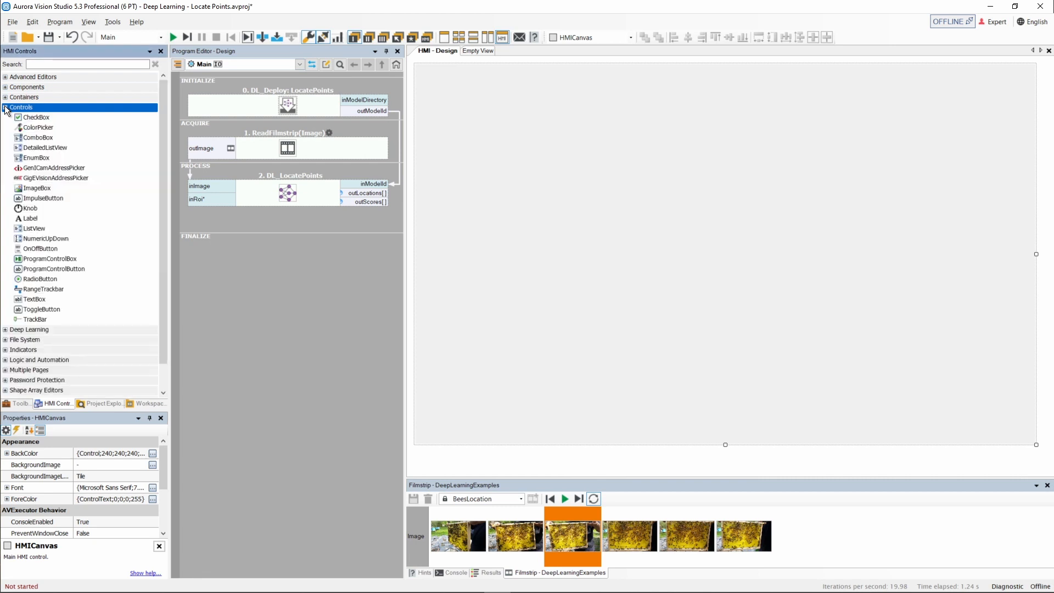
click(5, 350)
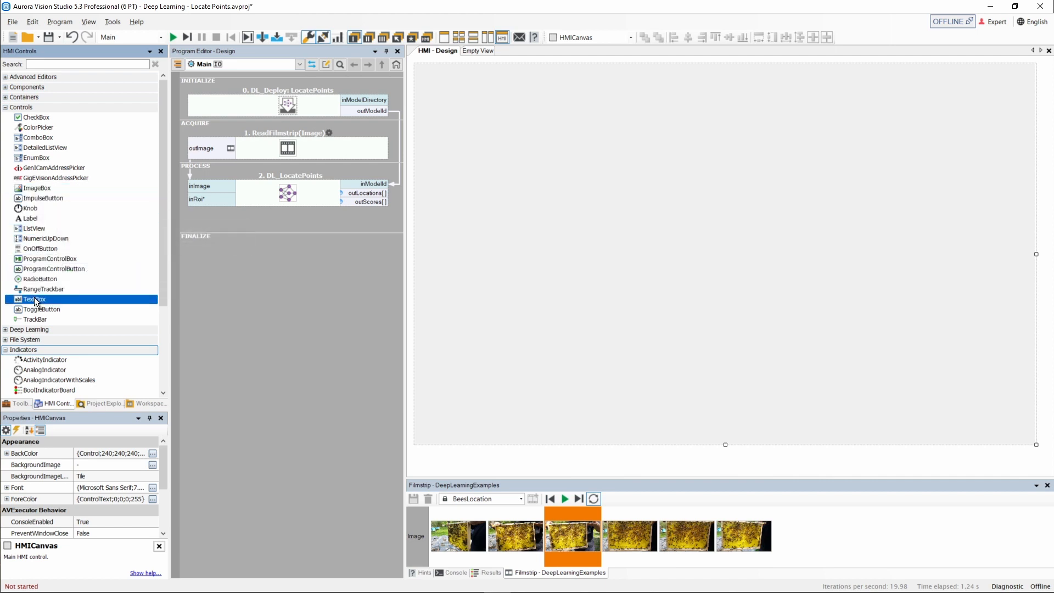
scroll(69, 308, down, 2)
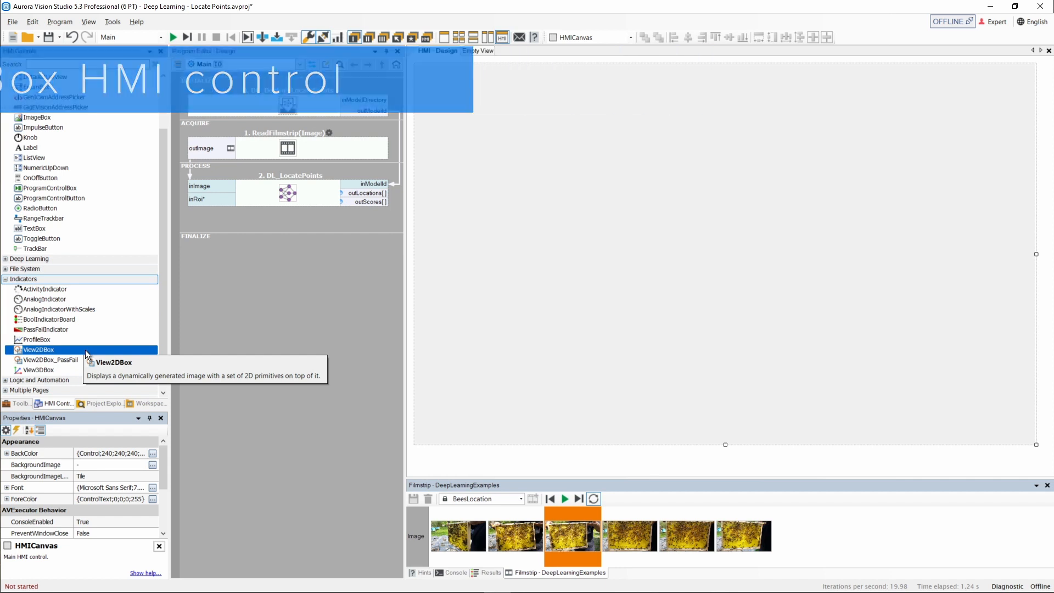
mouse_move(85, 351)
mouse_down()
mouse_move(504, 122)
mouse_move(475, 94)
mouse_move(607, 183)
mouse_move(870, 280)
mouse_move(960, 328)
mouse_move(951, 337)
mouse_up()
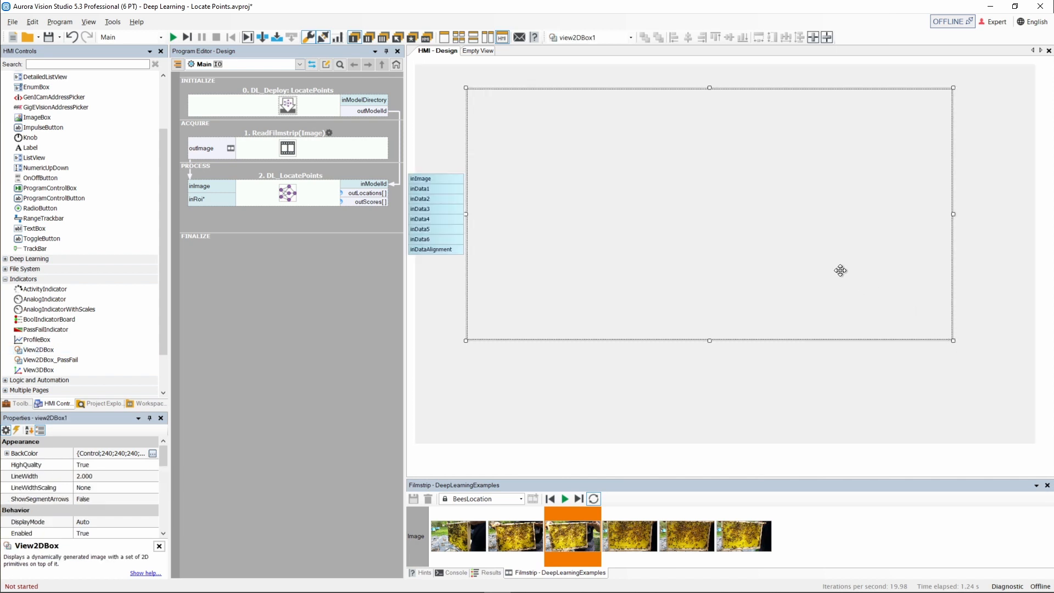
mouse_move(752, 225)
mouse_down()
mouse_move(769, 226)
mouse_move(792, 289)
mouse_move(737, 229)
mouse_up()
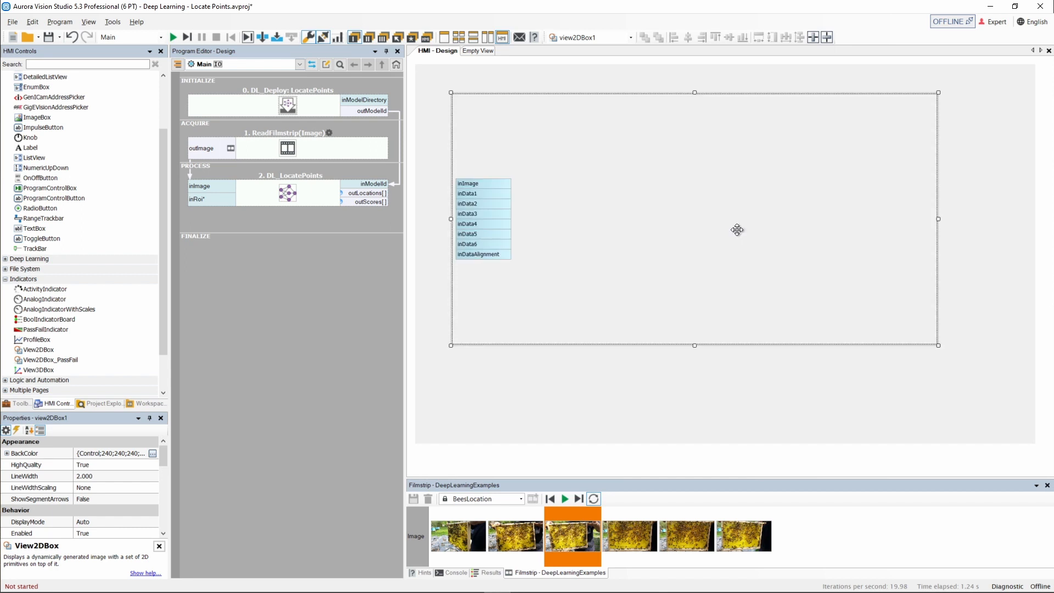
click(811, 39)
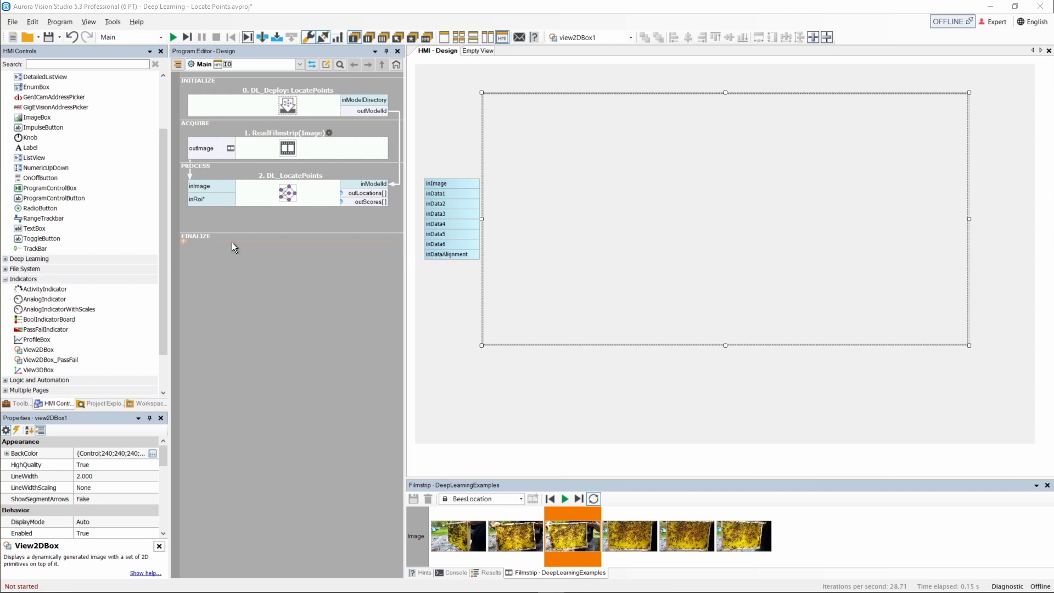
- Connect ReadFilmstrip's outImage to the View2DBox's inImage, and test the image display over a few iterations
drag(202, 154, 437, 187)
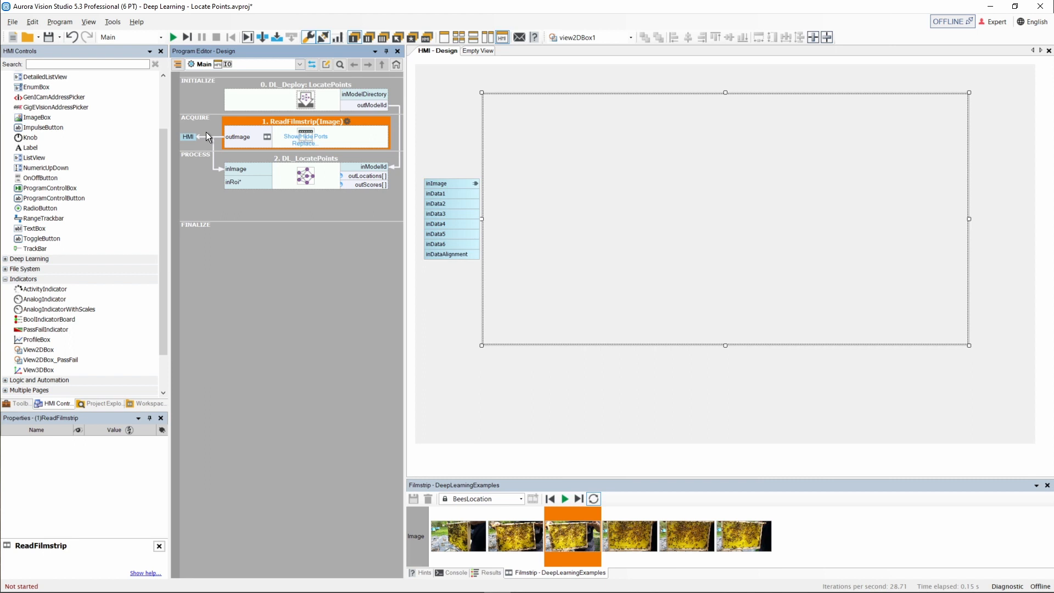
click(186, 37)
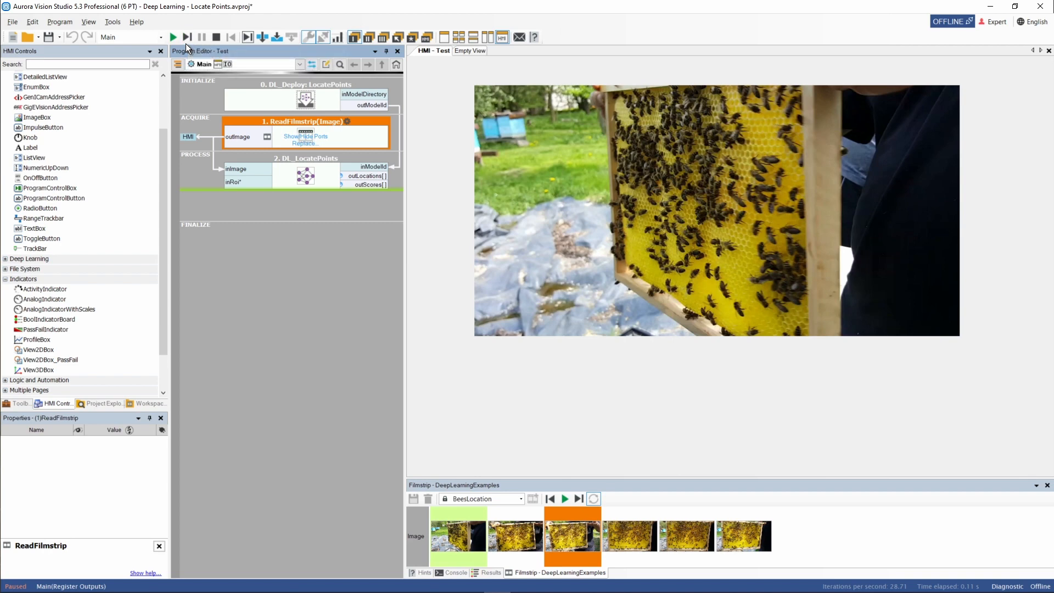
click(186, 38)
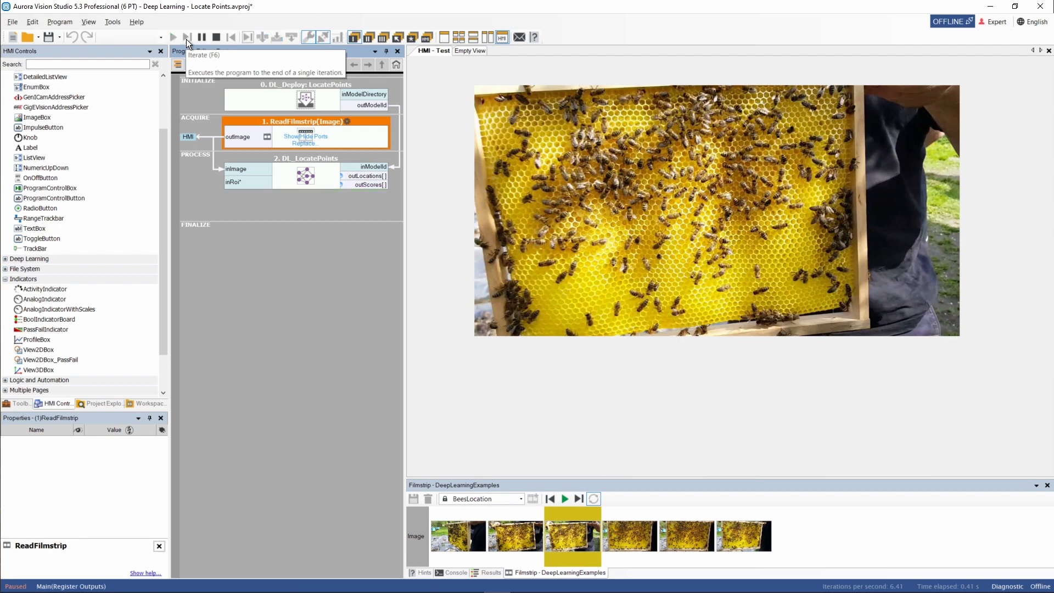
click(186, 39)
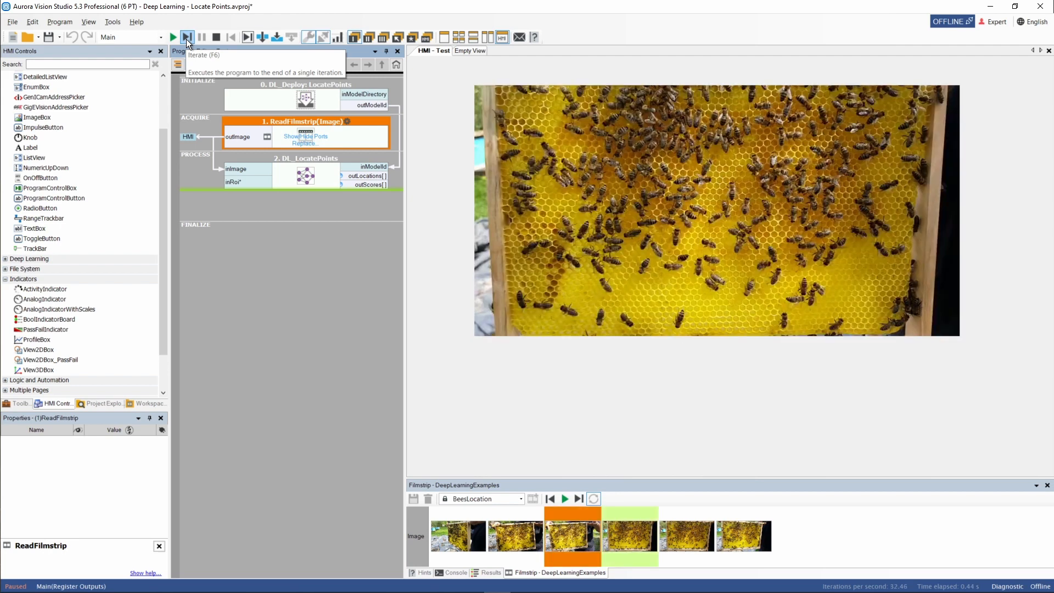
click(217, 37)
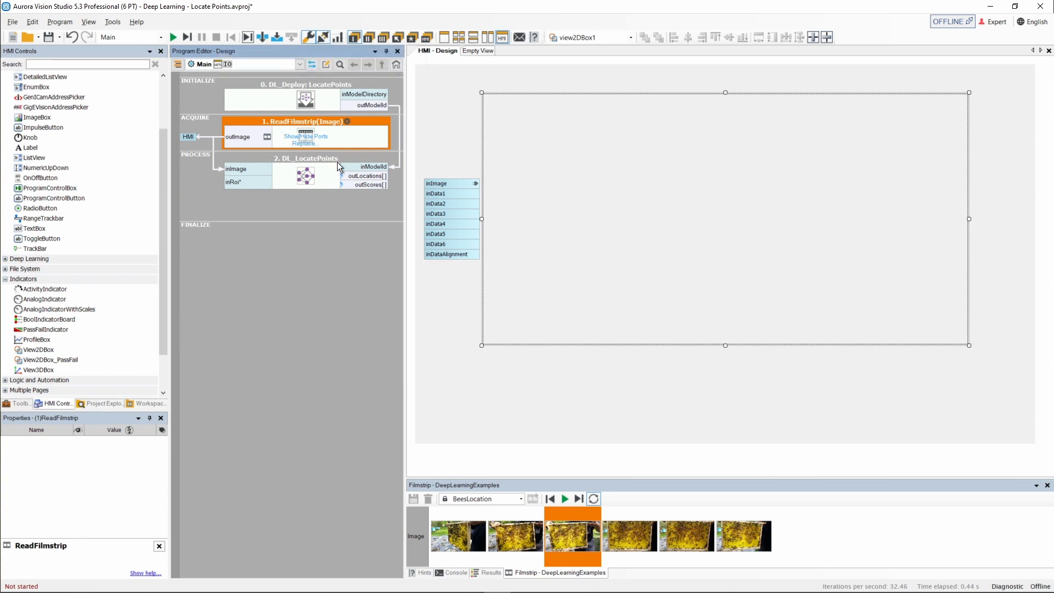
- Connect DL_LocatePoints' outLocations to the View2DBox's inData1 and iterate the program to check the overlaid points
drag(361, 175, 446, 199)
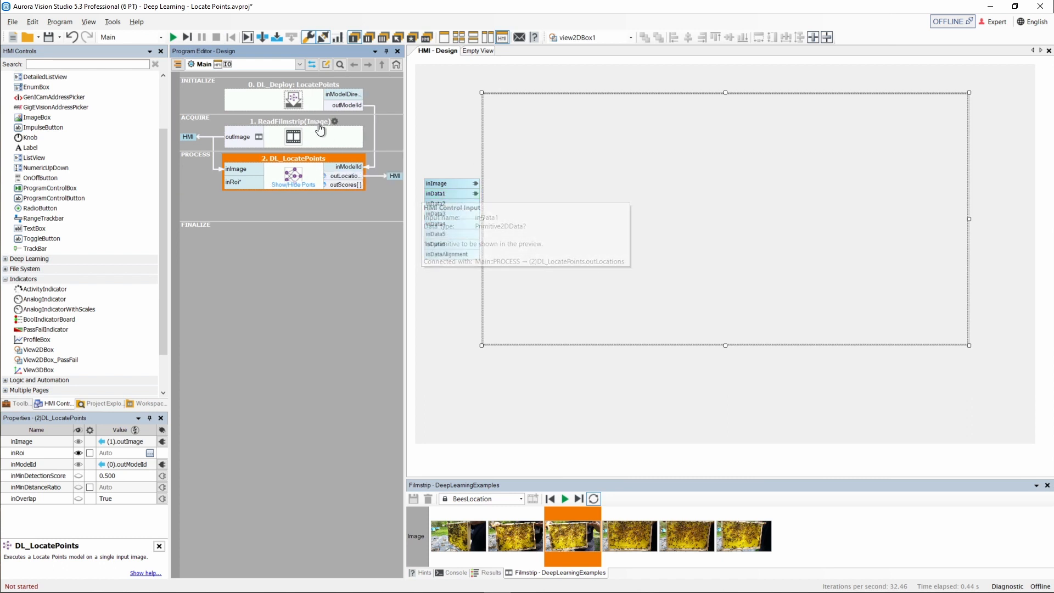
click(190, 41)
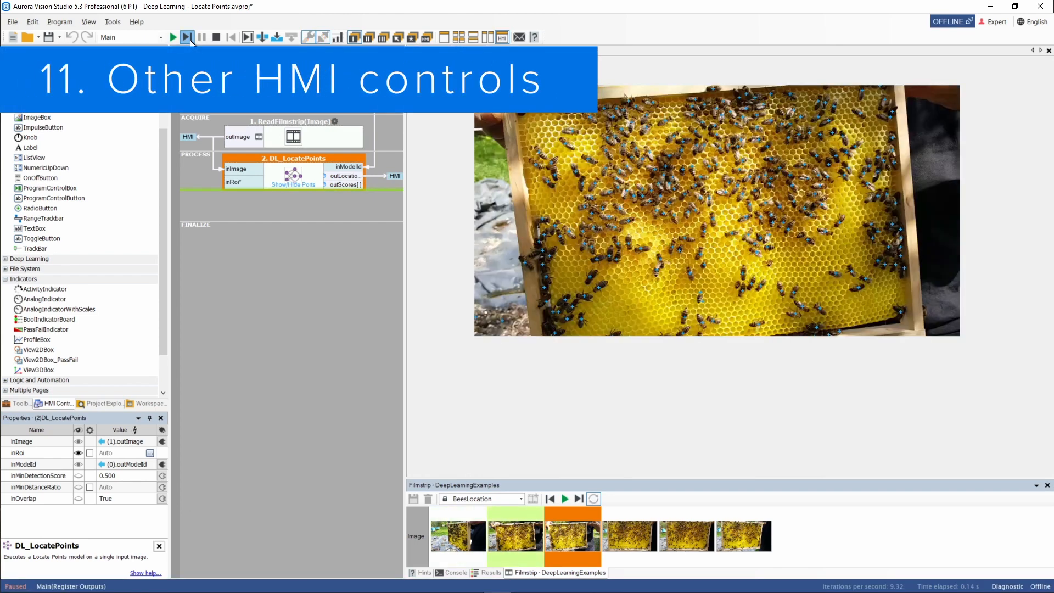
click(190, 40)
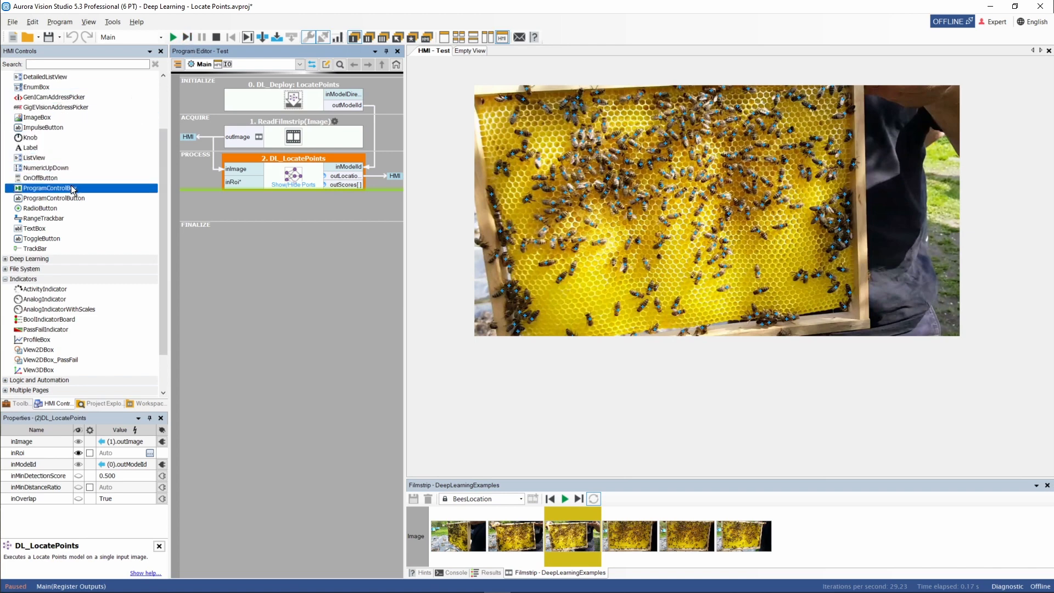
- Stop the program and place a ProgramControlBox below the image view, with a TextBox beside it
drag(72, 190, 481, 373)
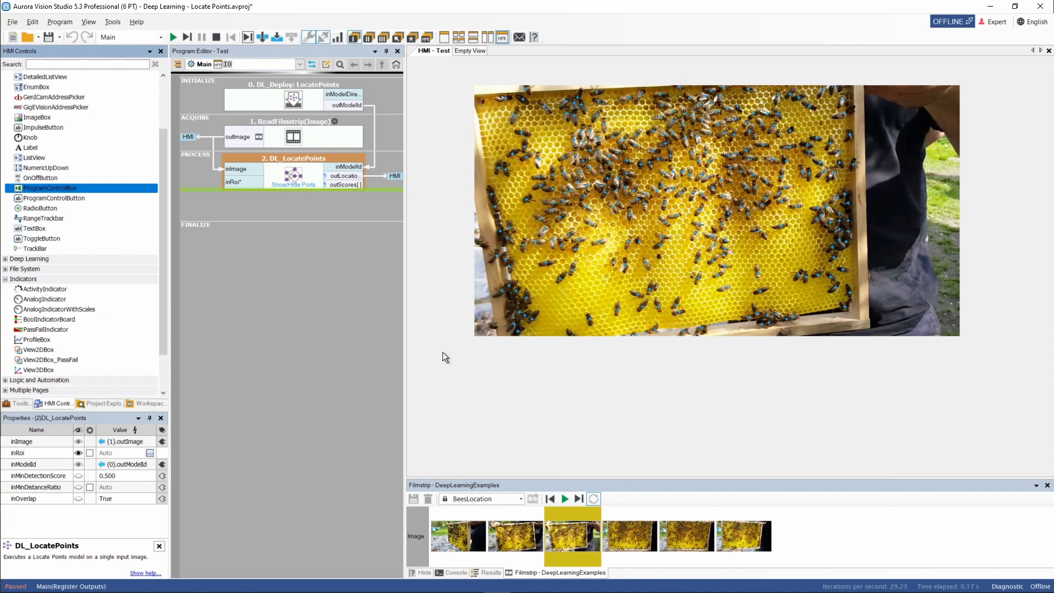
click(218, 38)
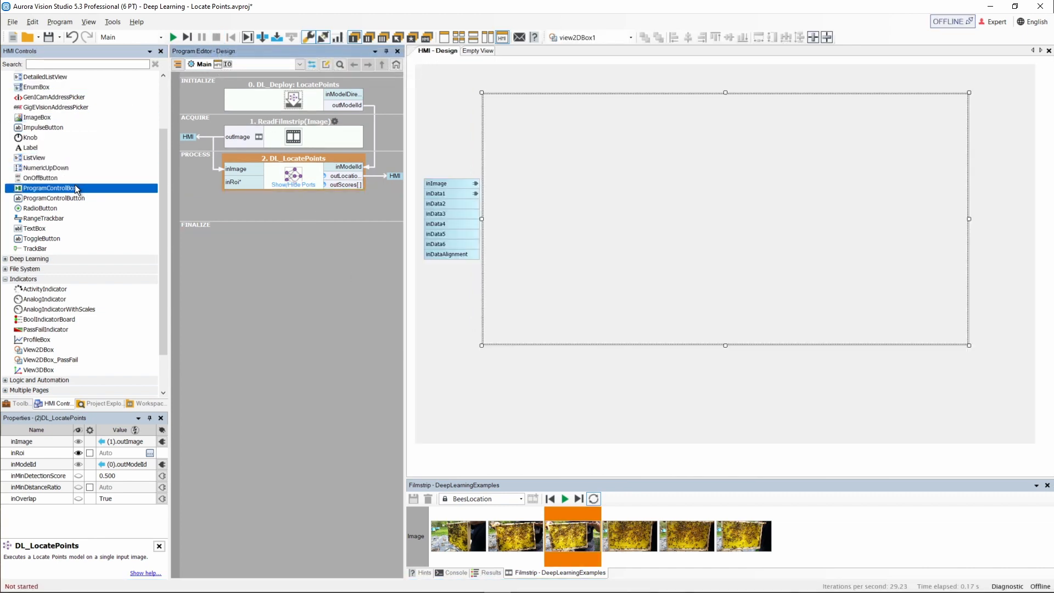
mouse_move(73, 185)
mouse_down()
mouse_move(290, 273)
mouse_move(583, 424)
mouse_up()
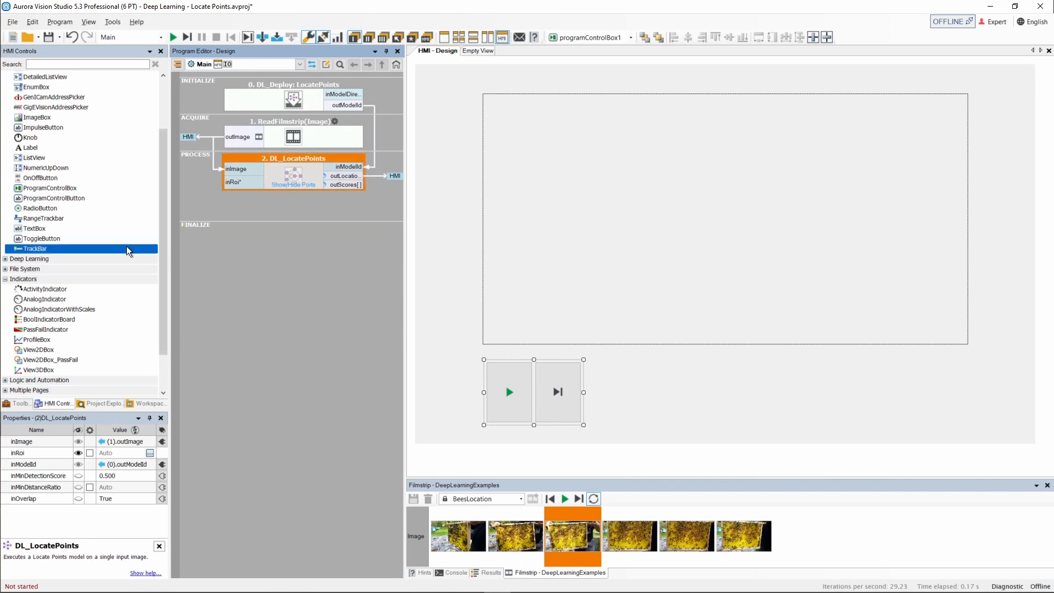
click(34, 231)
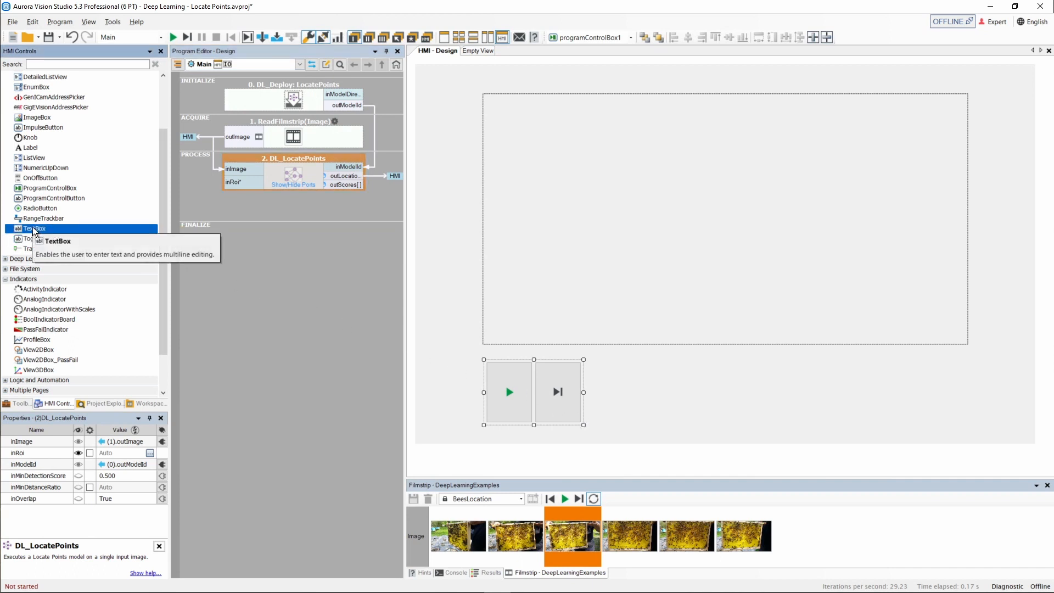
drag(34, 231, 786, 418)
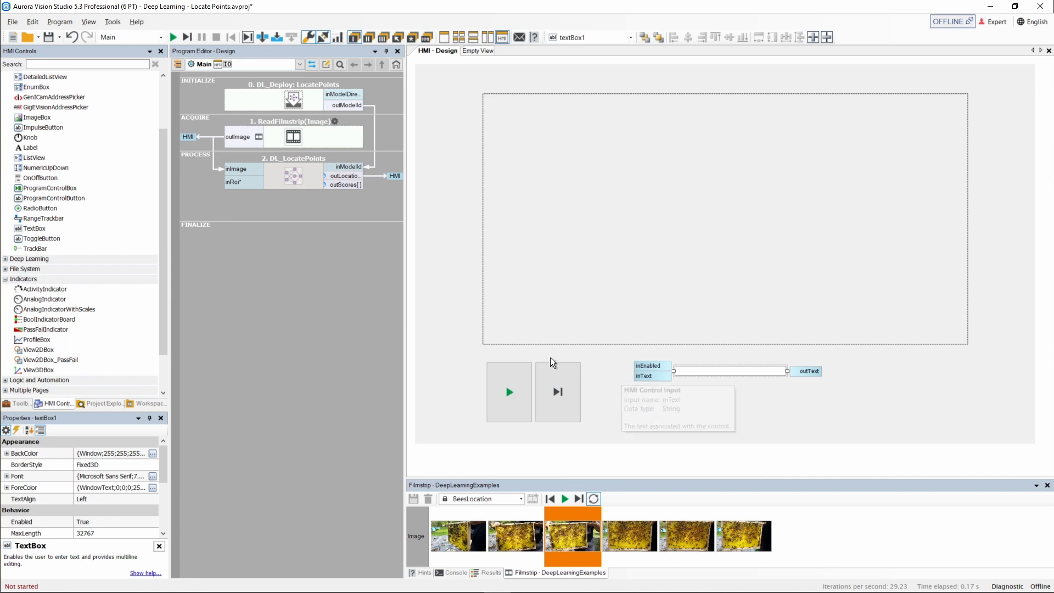
- Expose the outScores.Count output of DL_LocatePoints and connect it to the text box's inText input
click(274, 177)
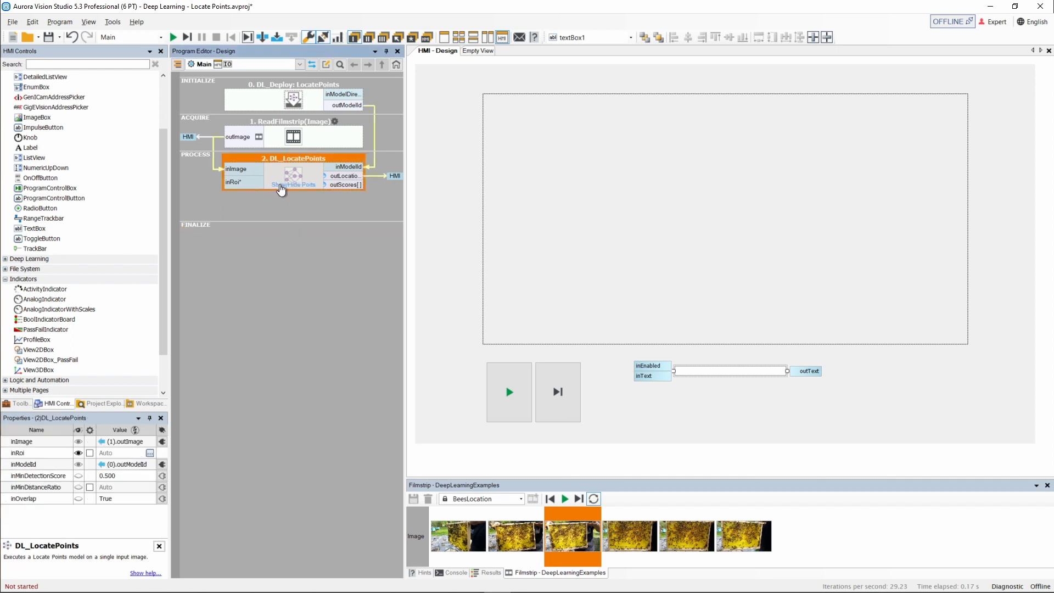
click(279, 184)
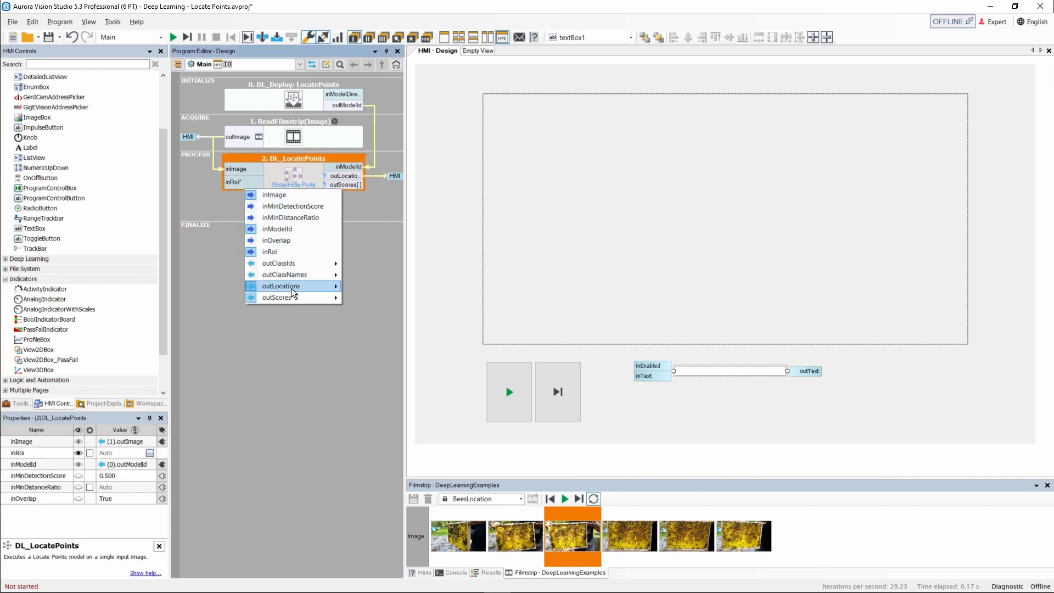
mouse_move(295, 296)
click(365, 300)
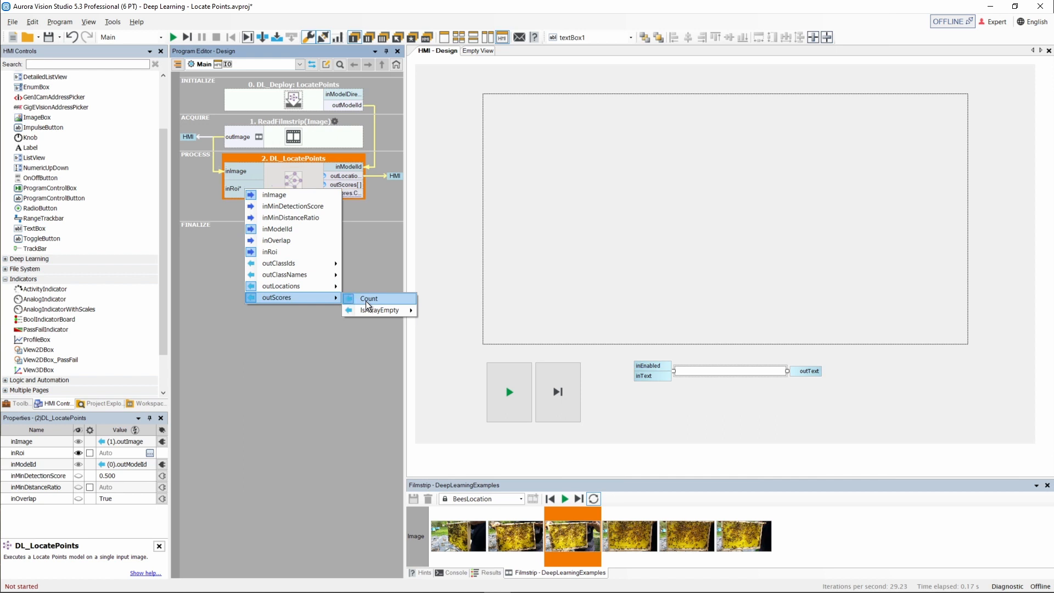
click(354, 207)
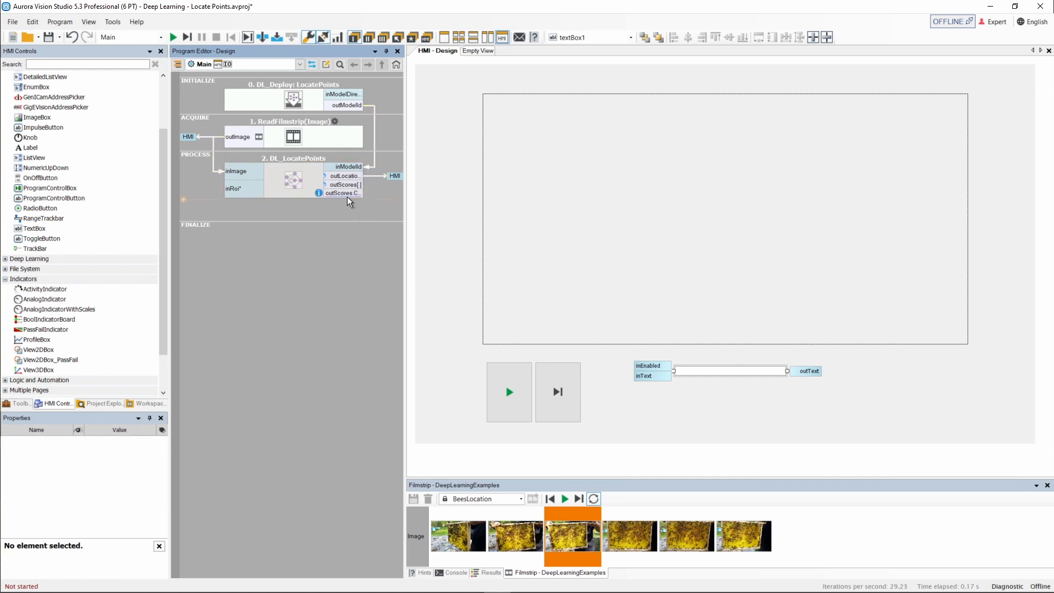
drag(344, 193, 645, 378)
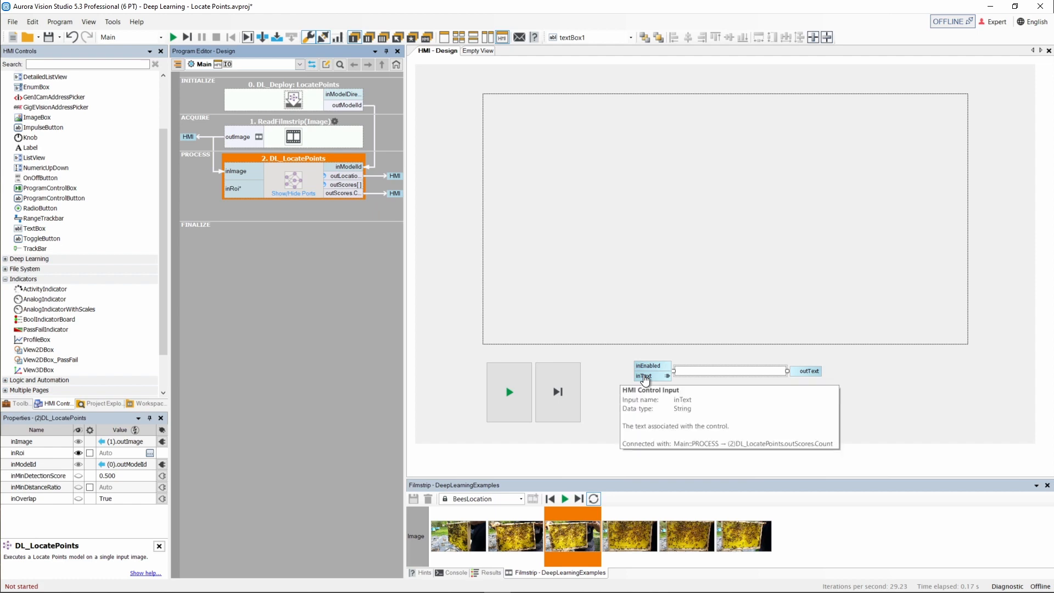
- Iterate the program over two images to check the bee count in the text box, and stop it
click(183, 35)
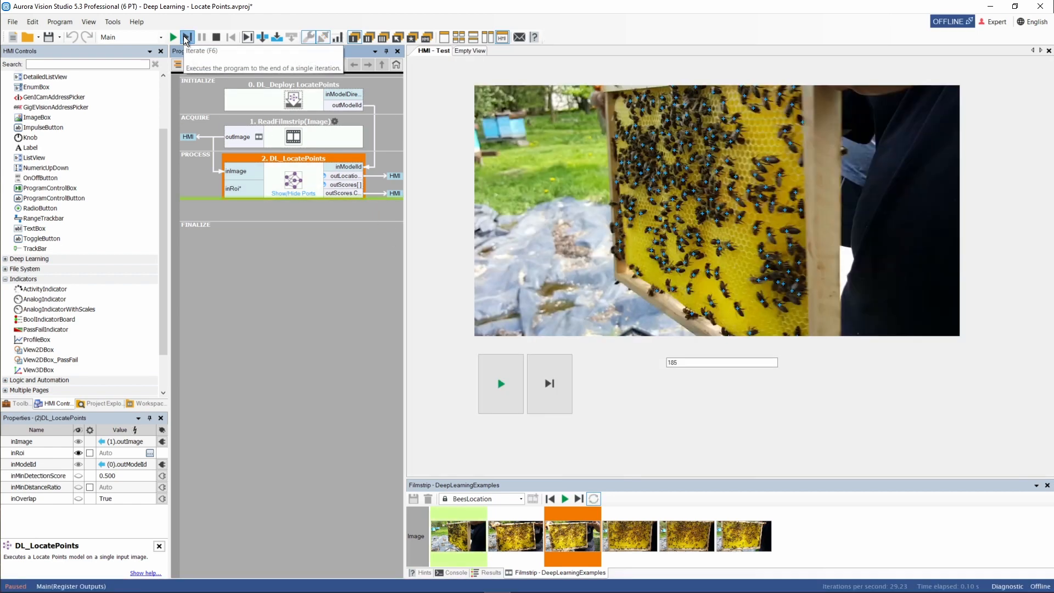
click(185, 39)
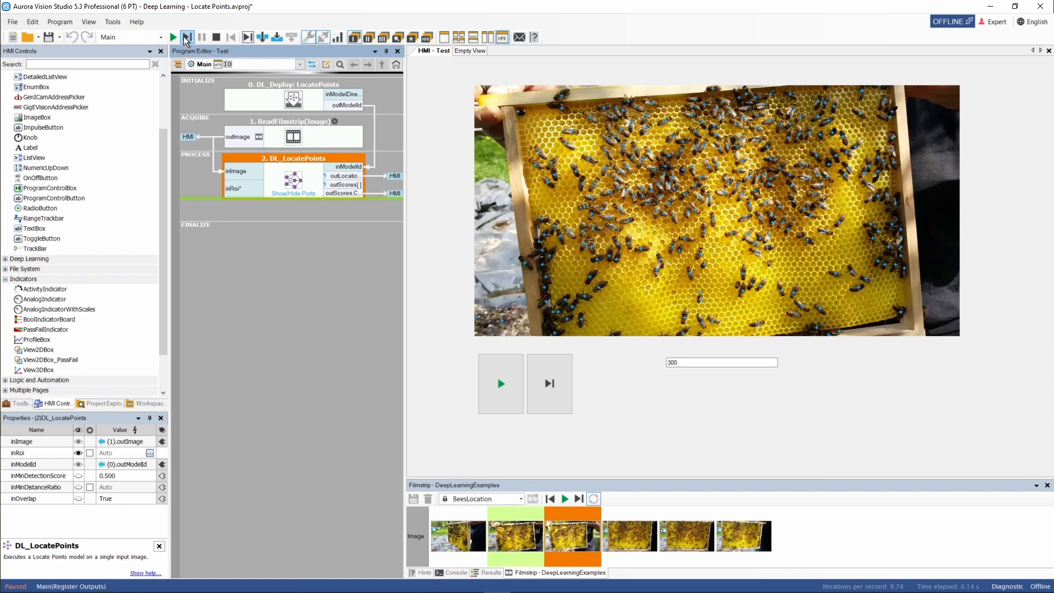
click(215, 41)
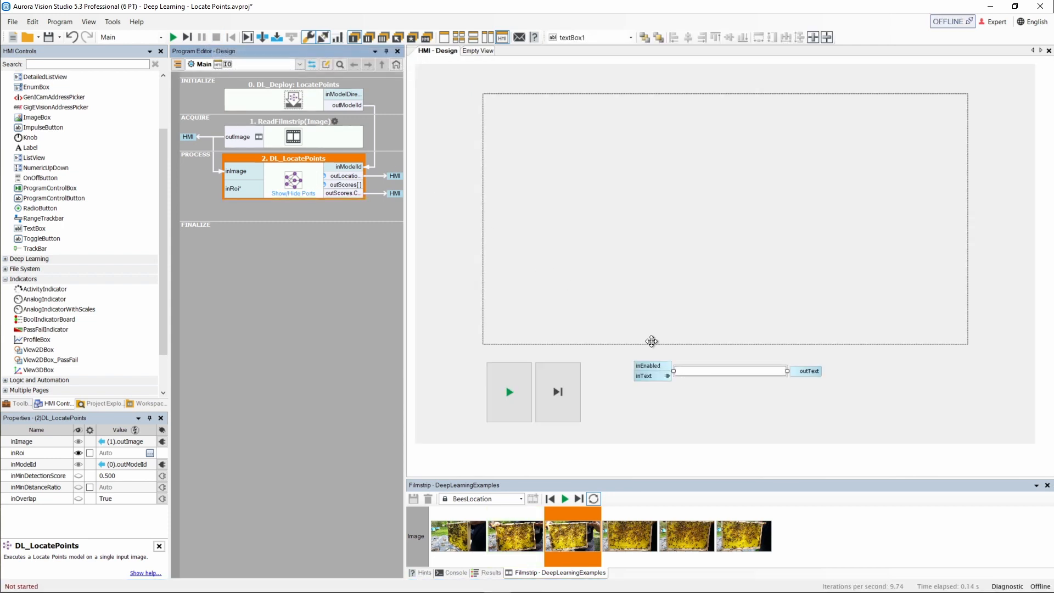
- Set the text box's font size to 22, keeping Microsoft Sans Serif Regular
click(692, 369)
click(152, 476)
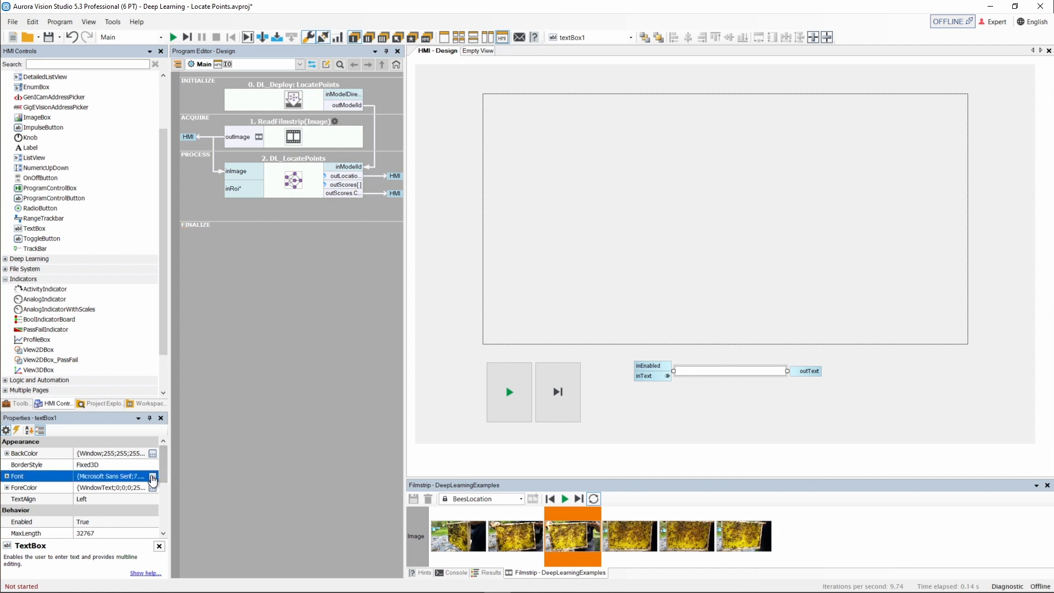
click(594, 219)
click(594, 220)
click(577, 214)
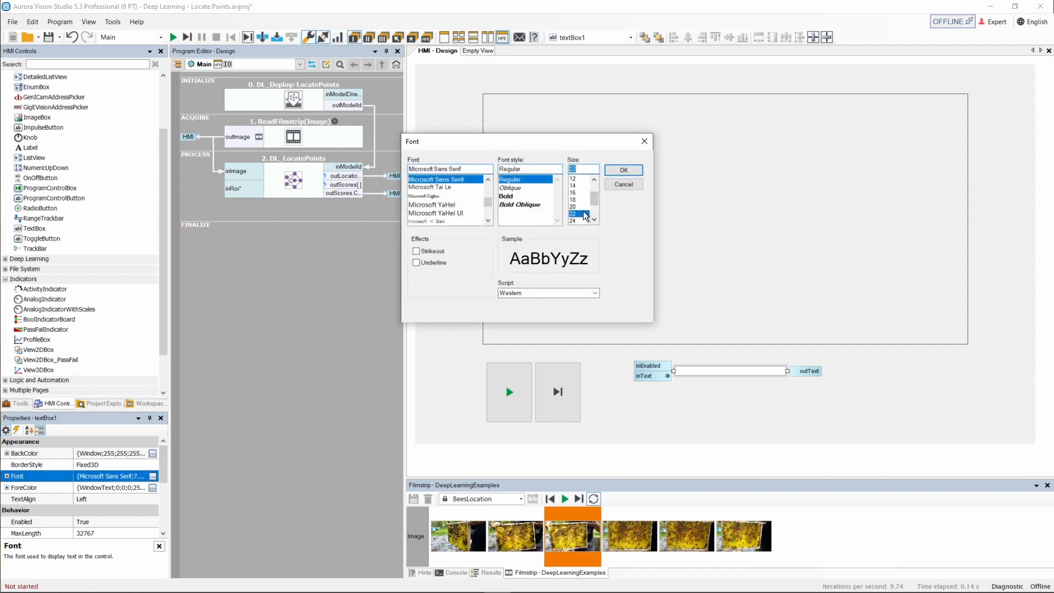
click(623, 172)
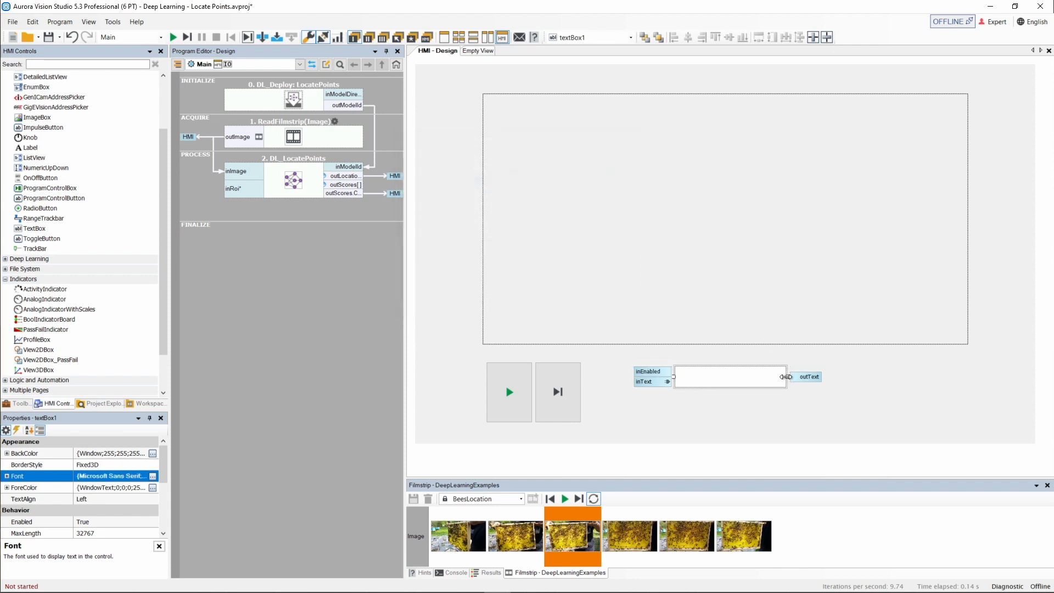
- Align the text box with the image view's right edge and narrow it to about half its width
drag(744, 380, 968, 375)
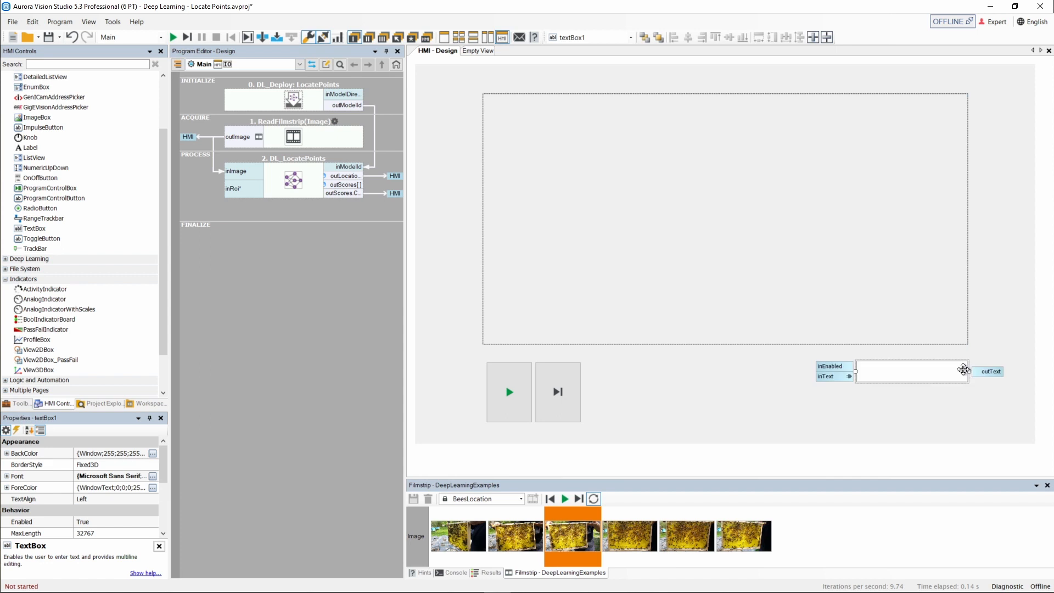
drag(855, 373, 916, 375)
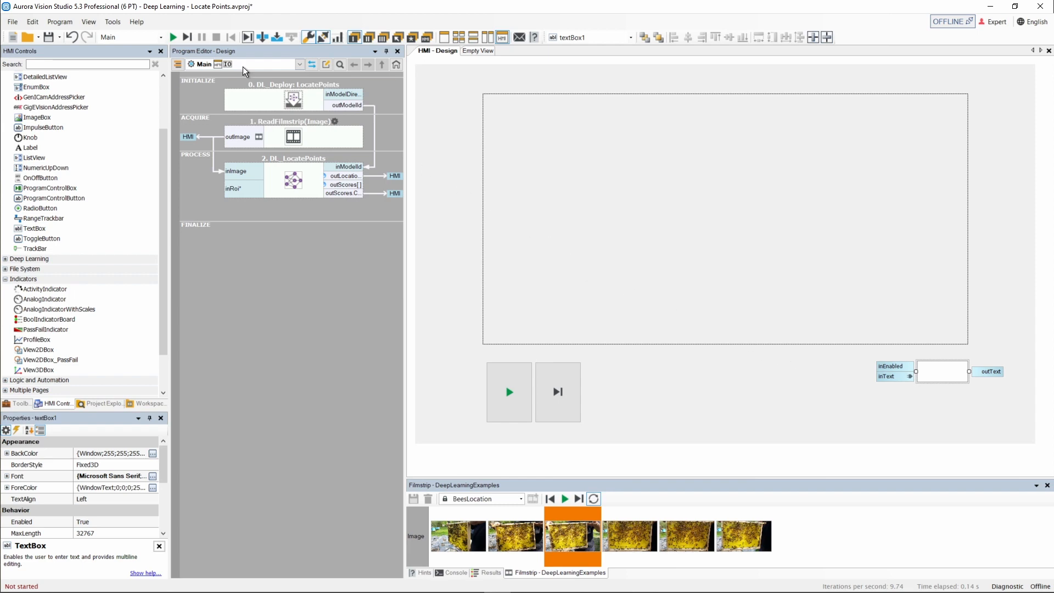
- Iterate the program through the first three filmstrip images to check the enlarged bee count in the HMI
click(185, 38)
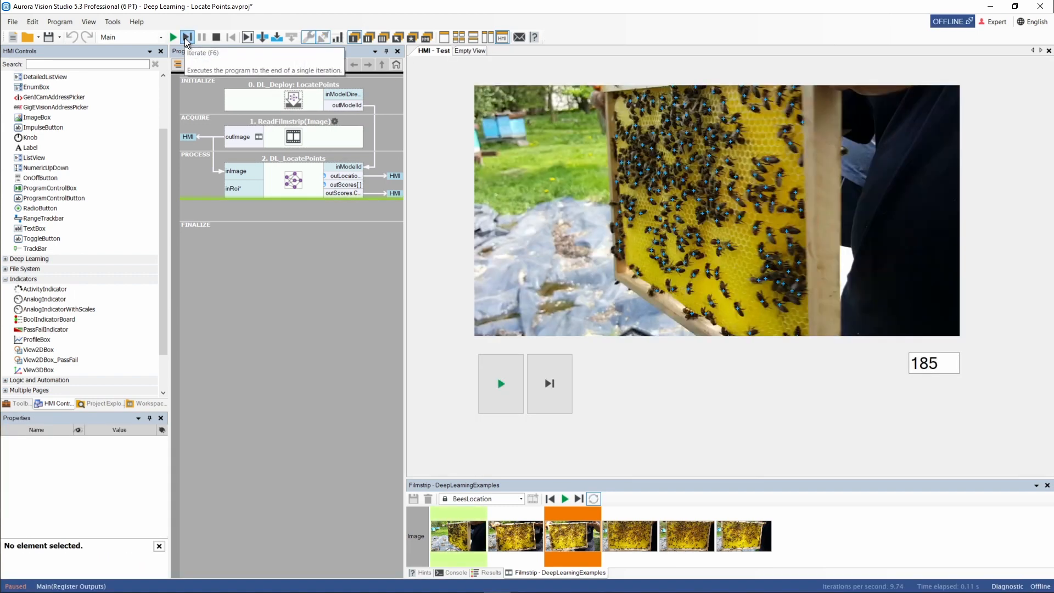
click(184, 38)
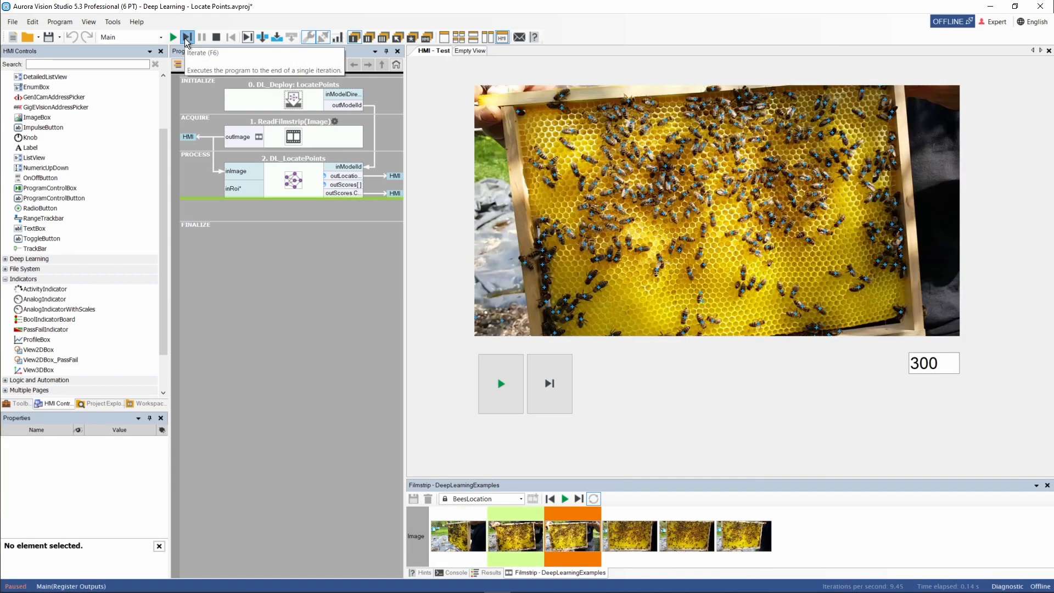
click(184, 37)
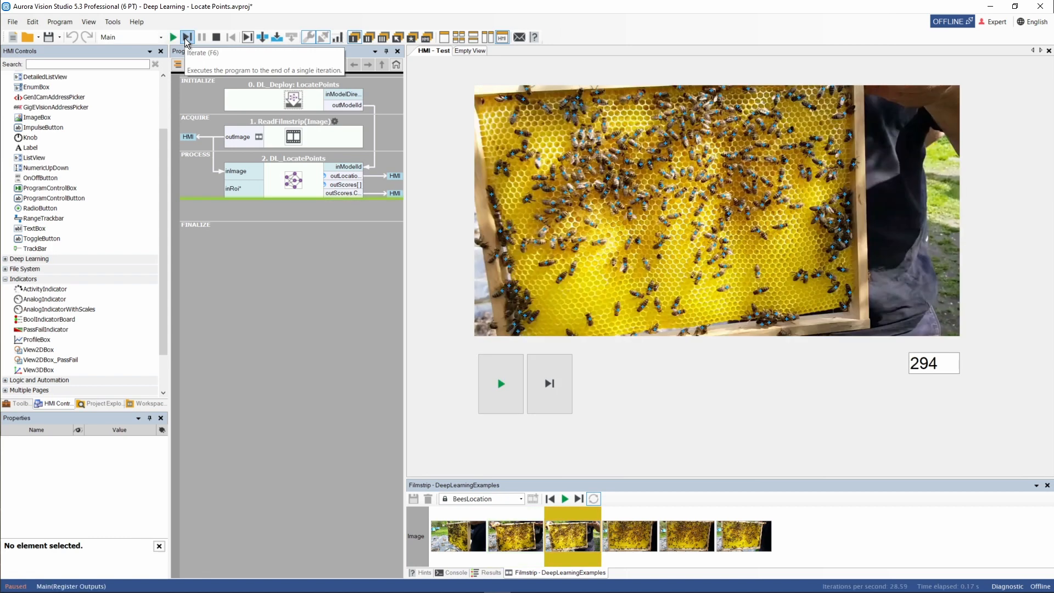
- Stop the program and add a label between the control box and the text box, with the text "Total Bee Count"
click(215, 40)
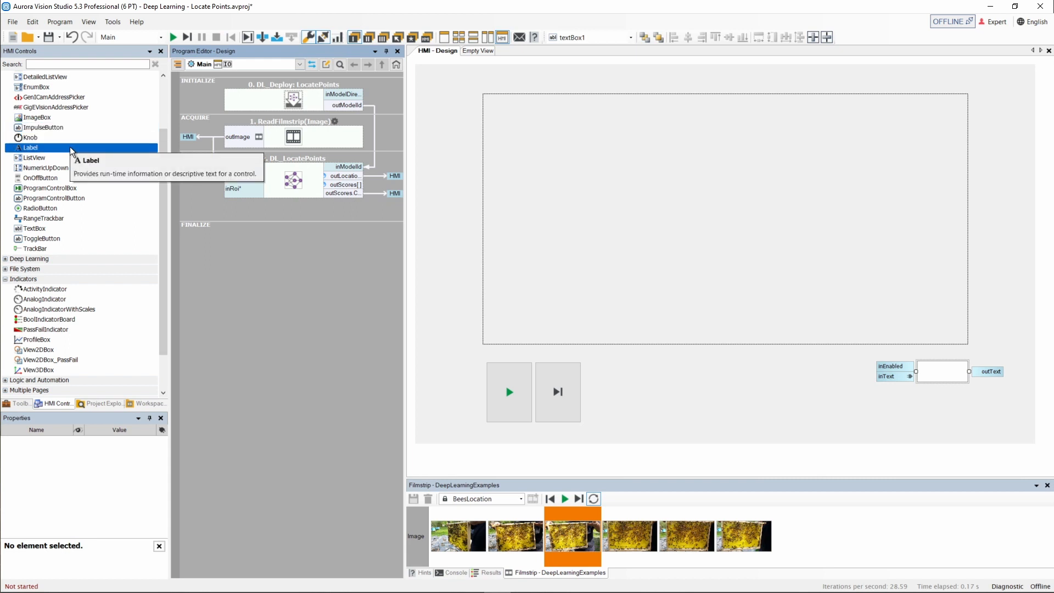
click(71, 148)
drag(682, 363, 842, 404)
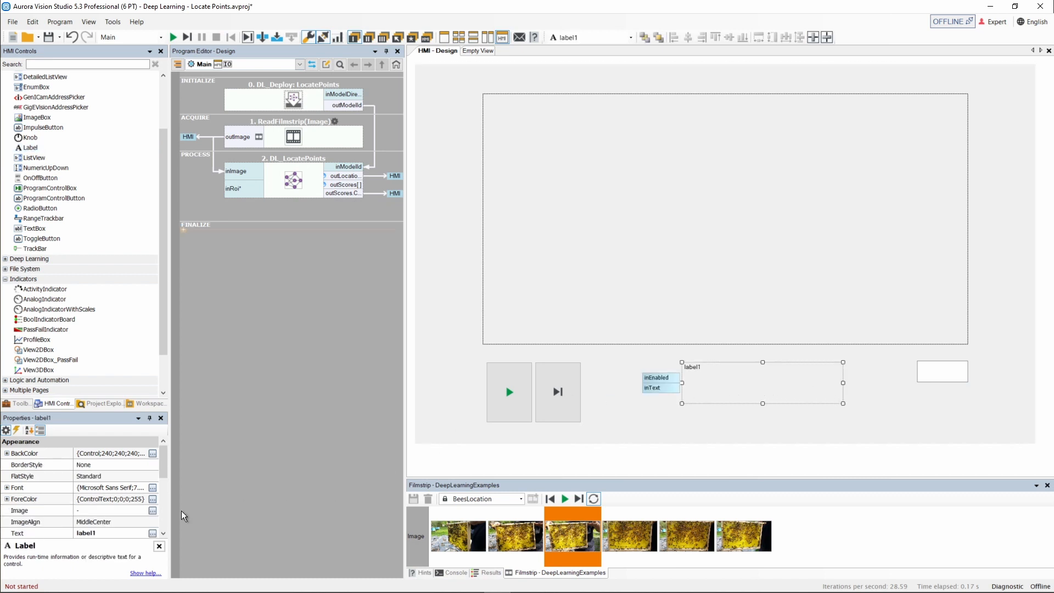
click(82, 533)
click(98, 534)
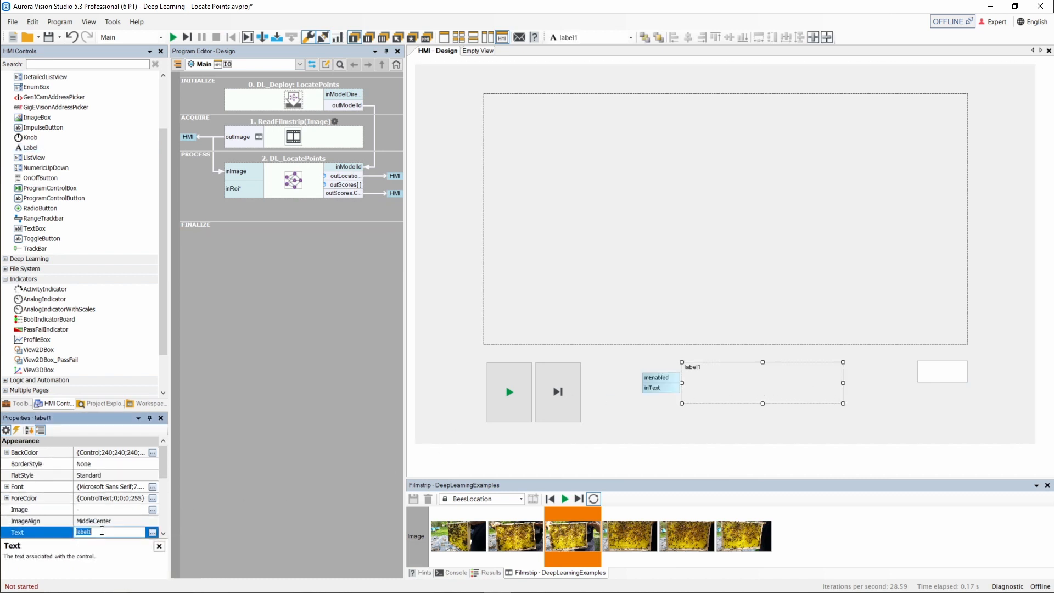
text(Total Bee Count)
key(Return)
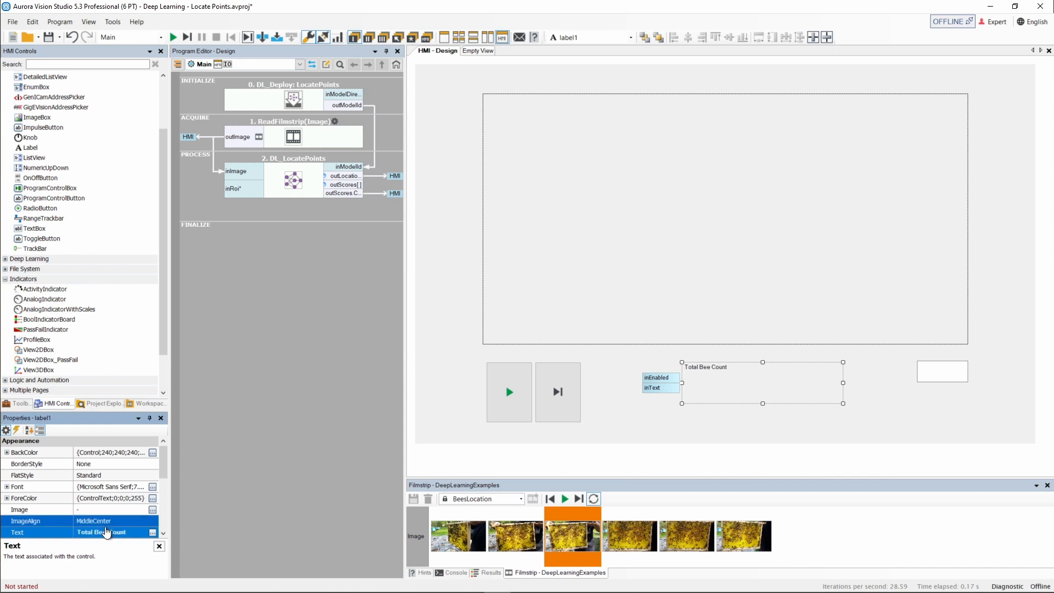
- Set the "Total Bee Count" label's font size to 22, keeping Microsoft Sans Serif Regular
click(152, 486)
click(594, 219)
click(594, 219)
click(594, 219)
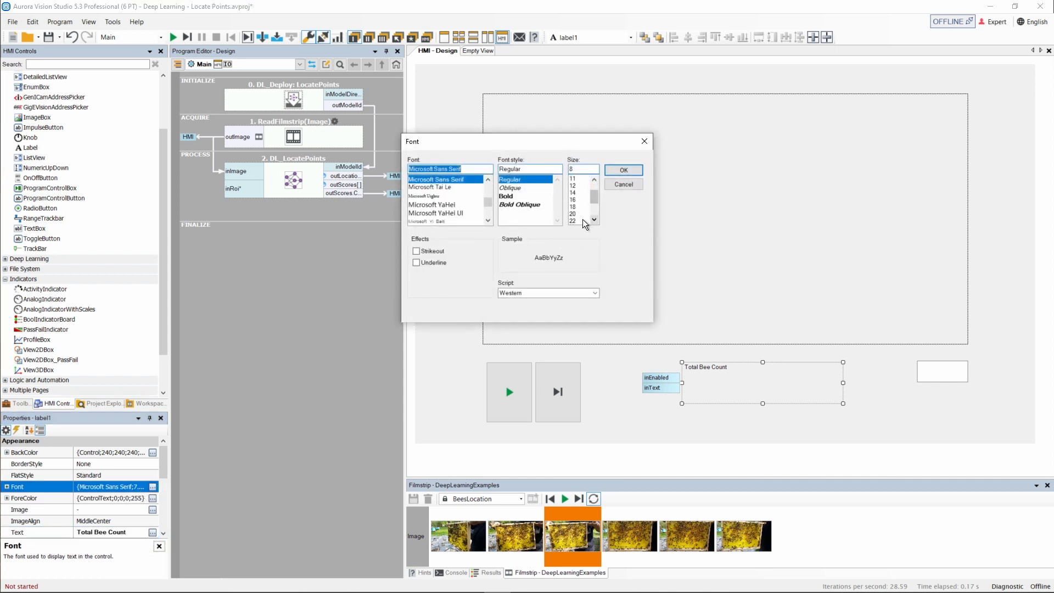
click(583, 220)
click(626, 170)
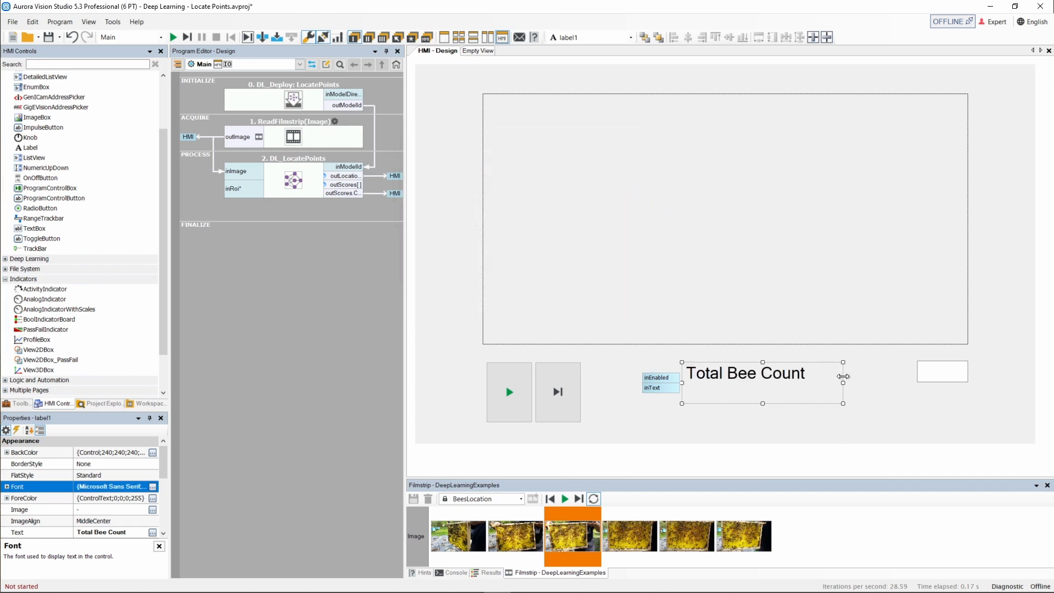
- Shrink the "Total Bee Count" label to fit its text and place it just before the count text box
drag(843, 383, 813, 386)
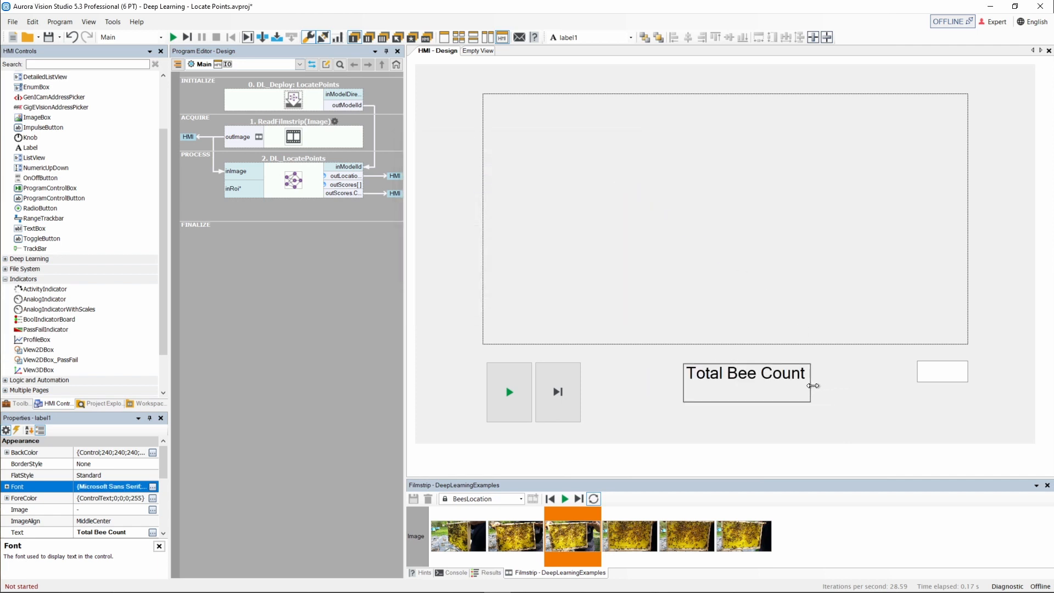
drag(747, 402, 832, 370)
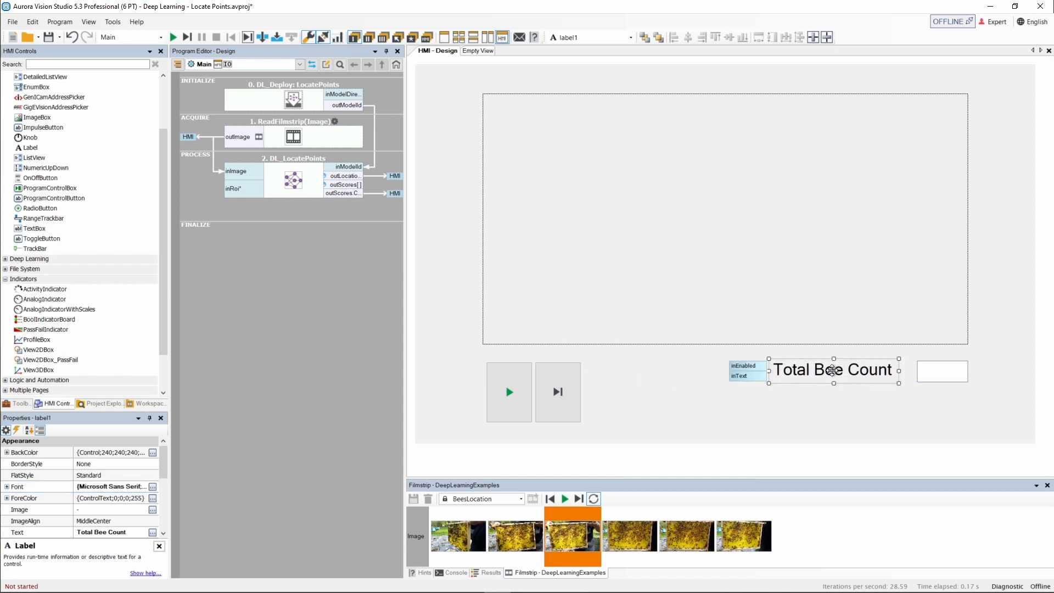
- Iterate the program through the first three filmstrip images to check the labelled bee count, and stop it
click(187, 37)
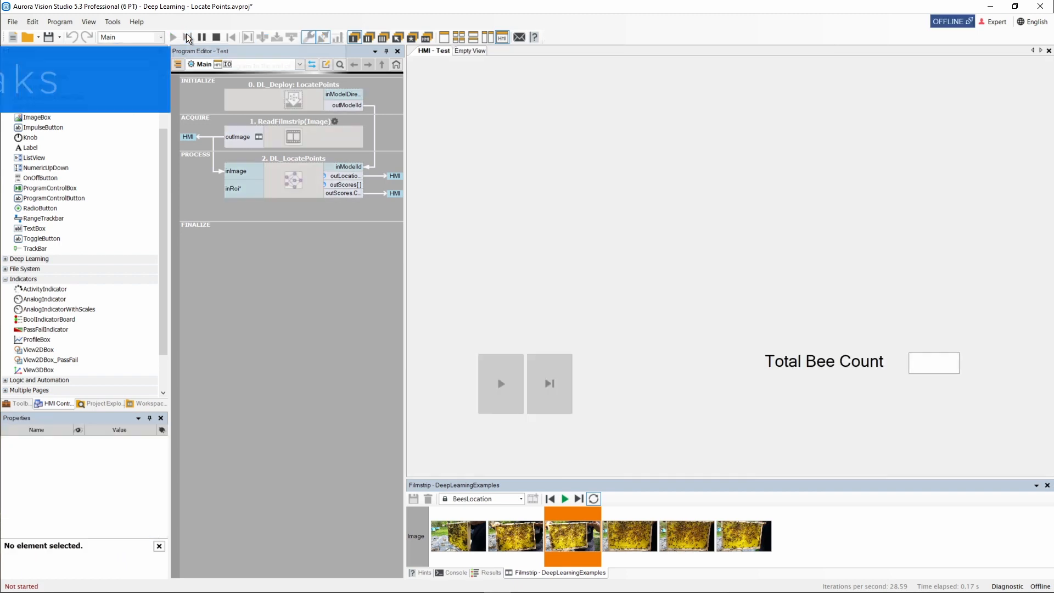
click(187, 37)
click(187, 36)
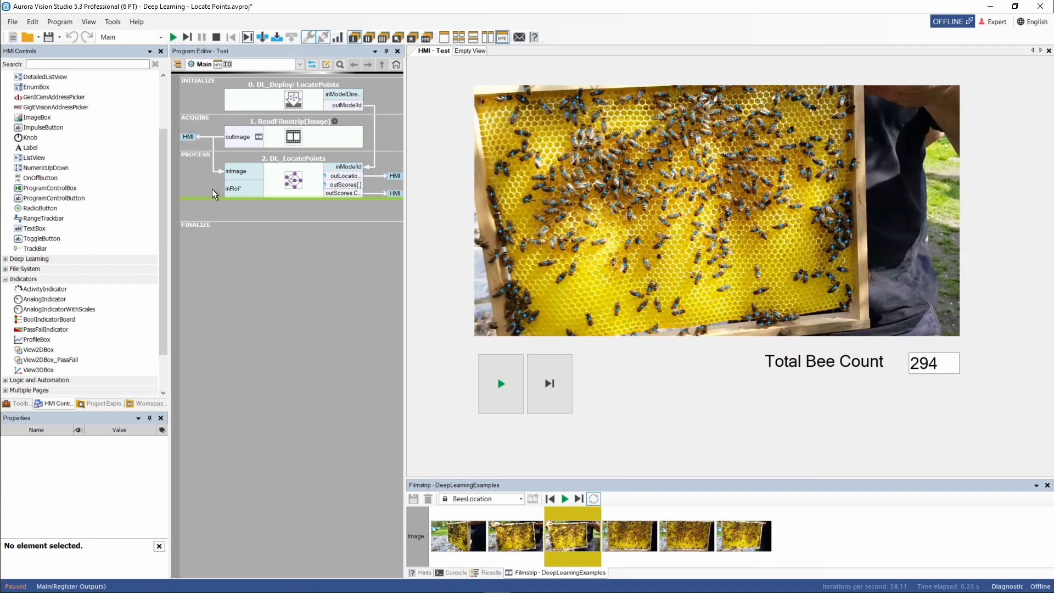
click(217, 42)
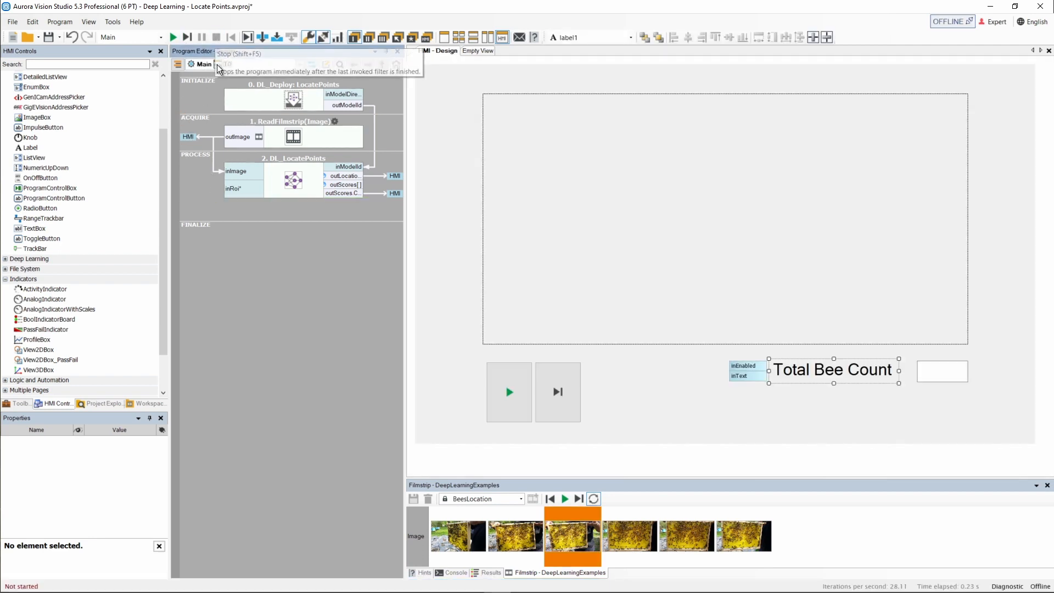
- Move the program control box up against the image view's lower edge and shrink it to small buttons
click(508, 387)
drag(508, 388, 508, 382)
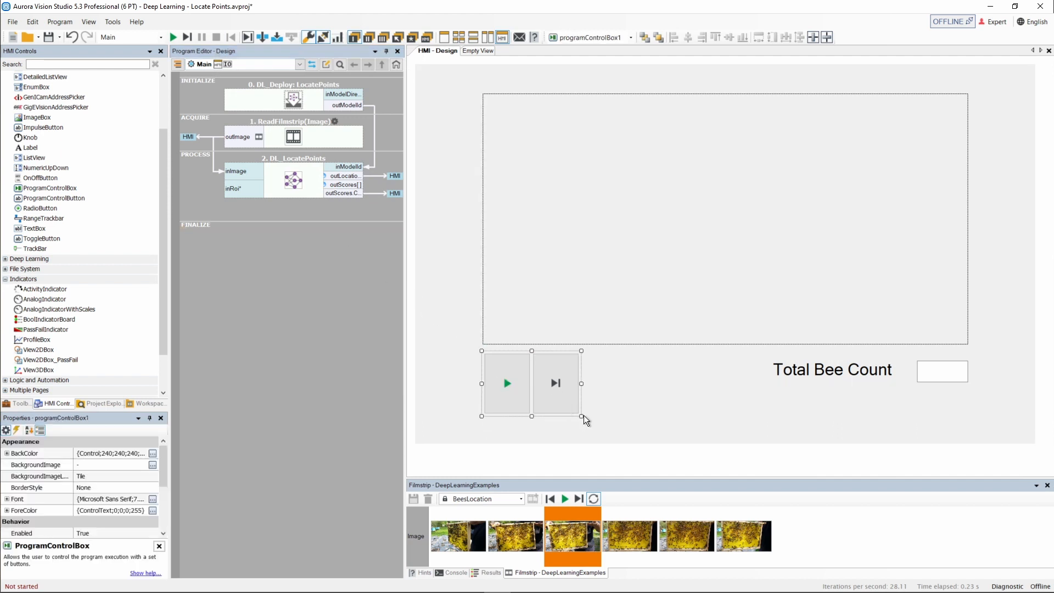
drag(582, 417, 551, 375)
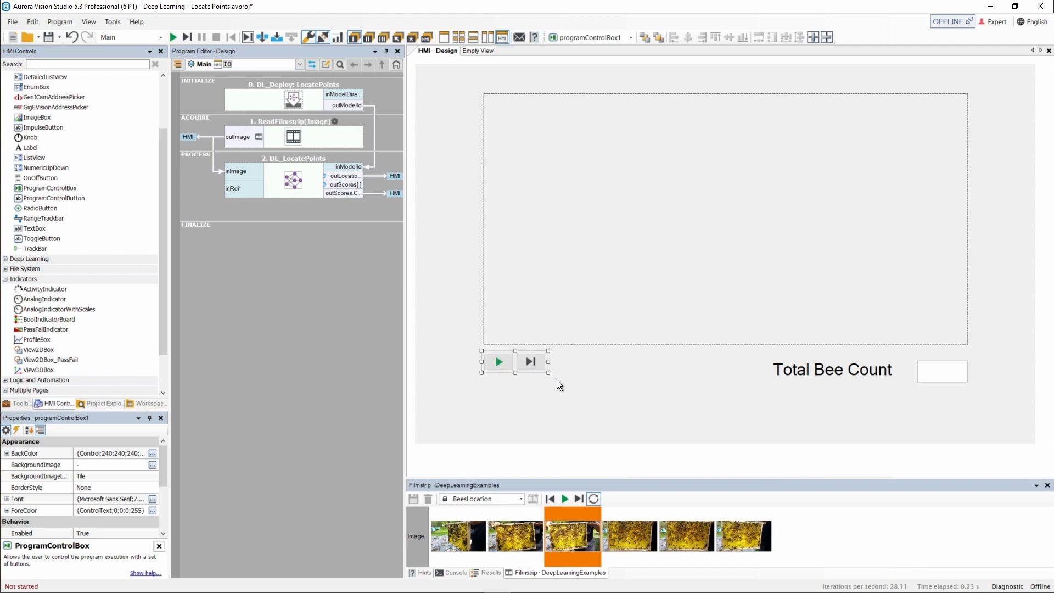
- Place the "Total Bee Count" label directly against the text box and move both up close beneath the image view
click(822, 376)
drag(821, 374, 836, 373)
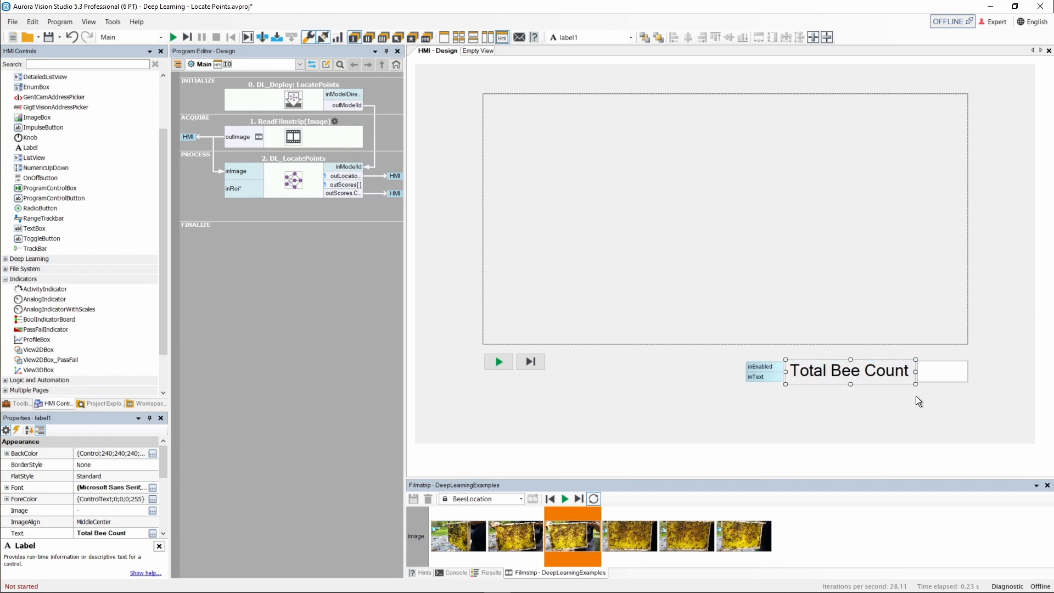
ctrl+click(936, 373)
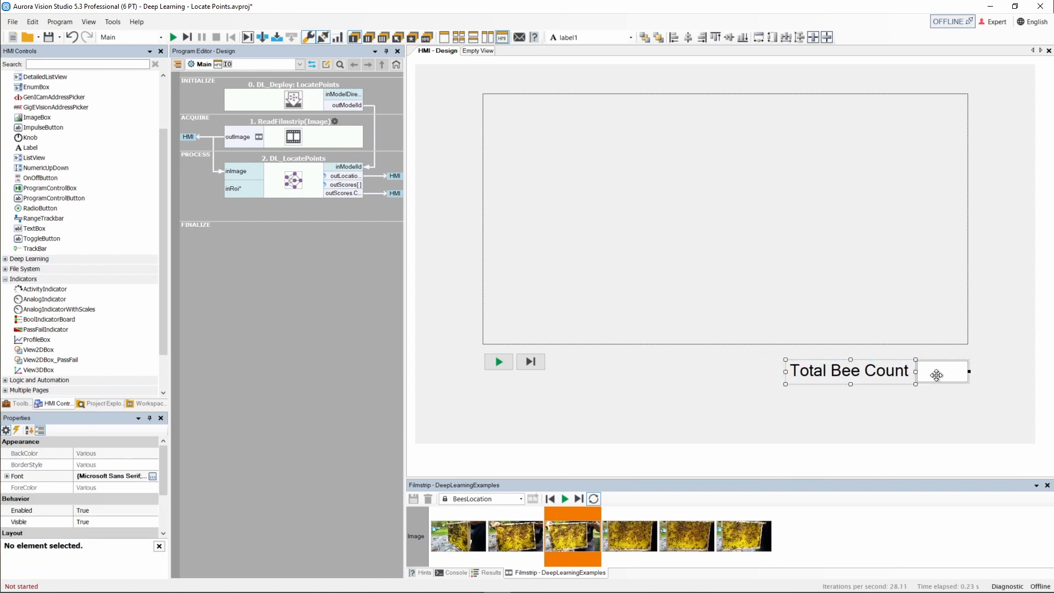
drag(936, 375, 933, 369)
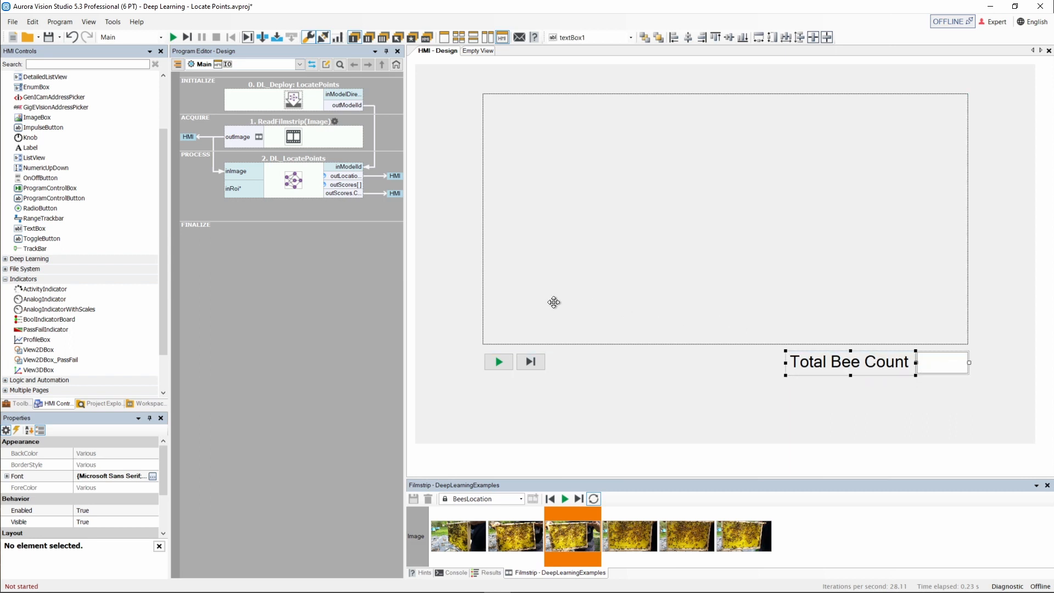
- Iterate the program through the six filmstrip images, using the HMI's own program control box after the first, to check the finished layout
click(190, 34)
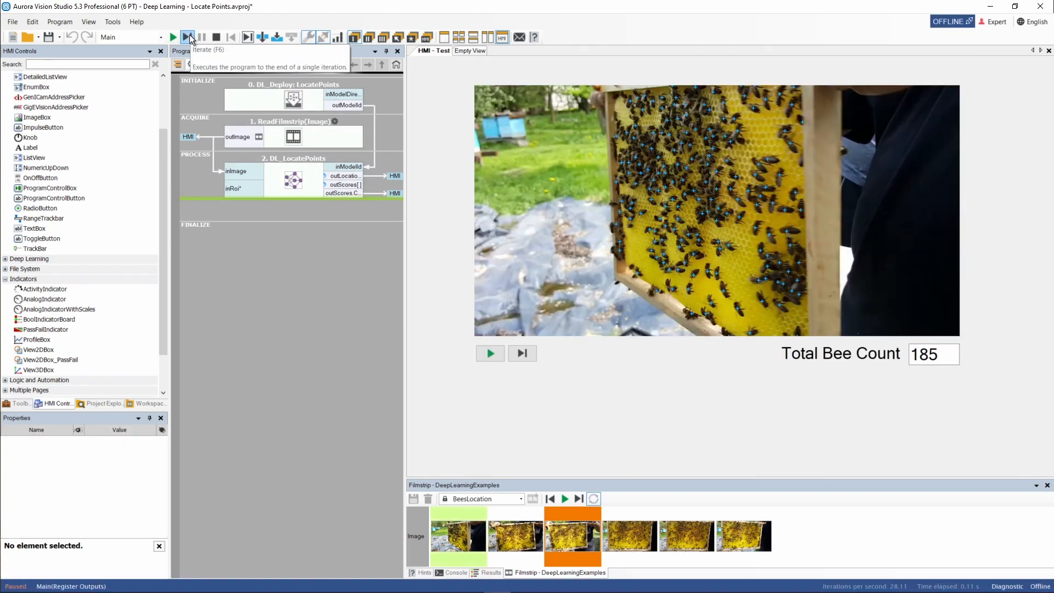
click(520, 353)
click(521, 354)
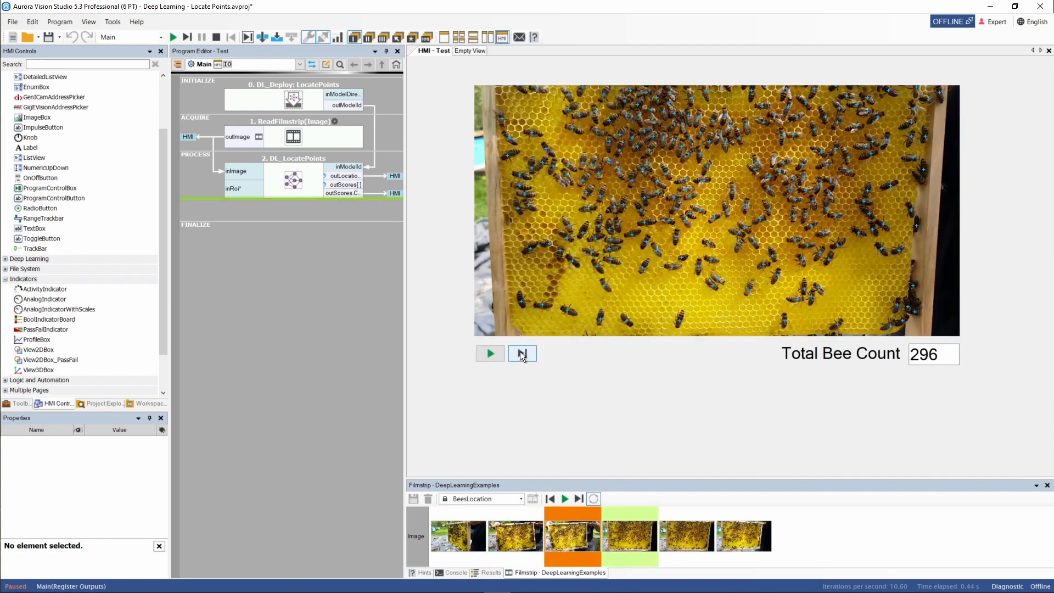
click(522, 354)
click(522, 354)
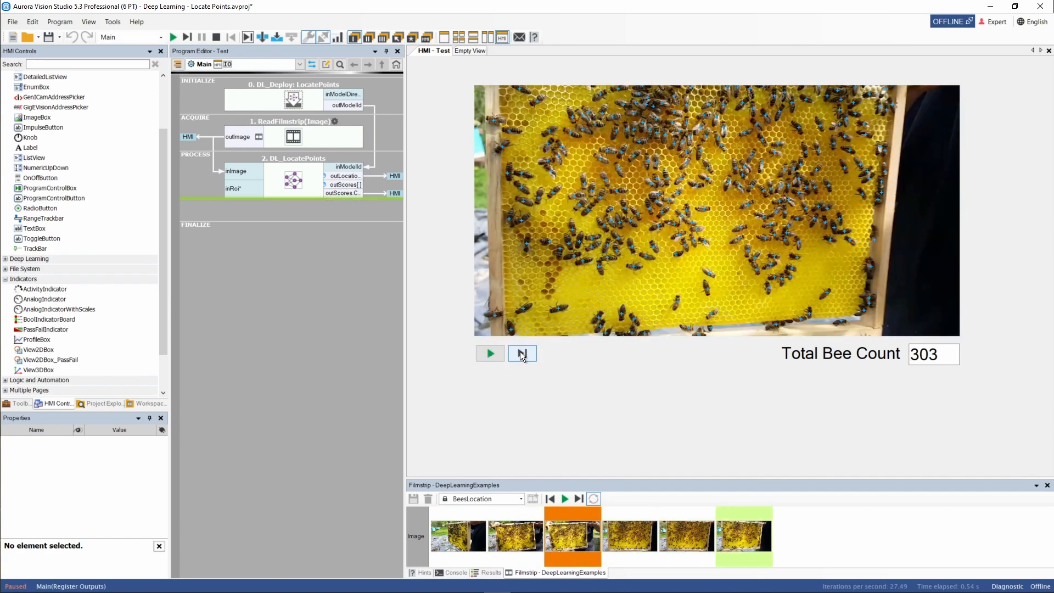
click(522, 354)
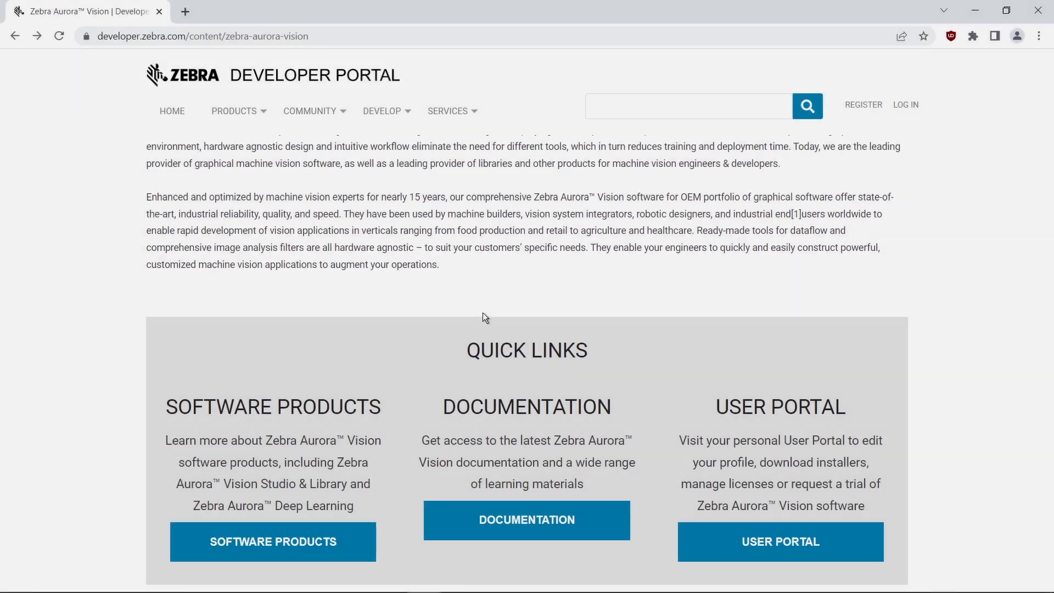
- Switch to the browser and read the Main Window Overview and Main Menu and Application Toolbar pages of the Aurora Vision Studio documentation
scroll(485, 317, down, 3)
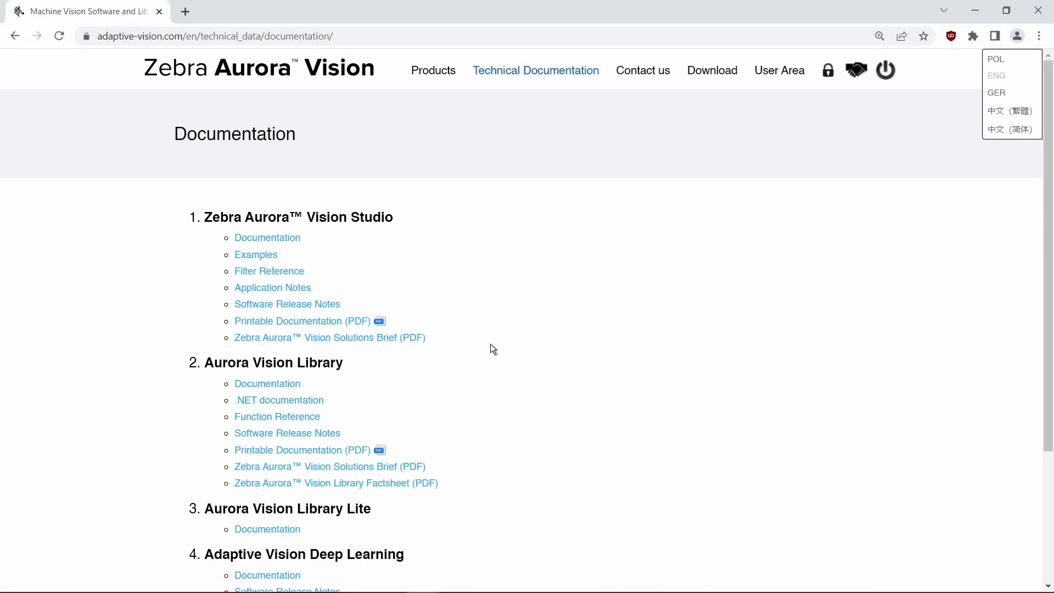
click(272, 236)
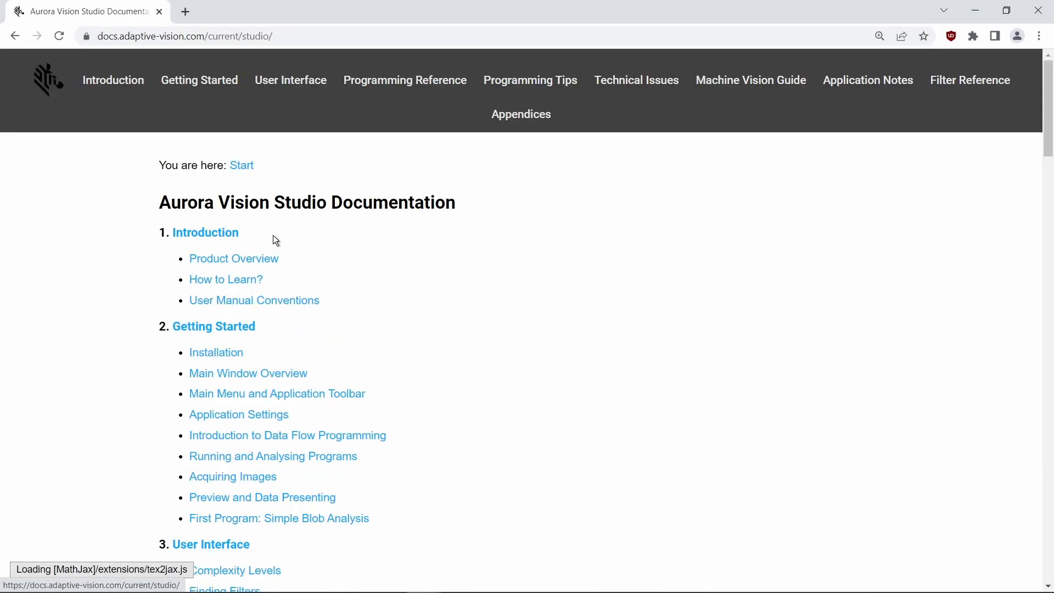
click(289, 375)
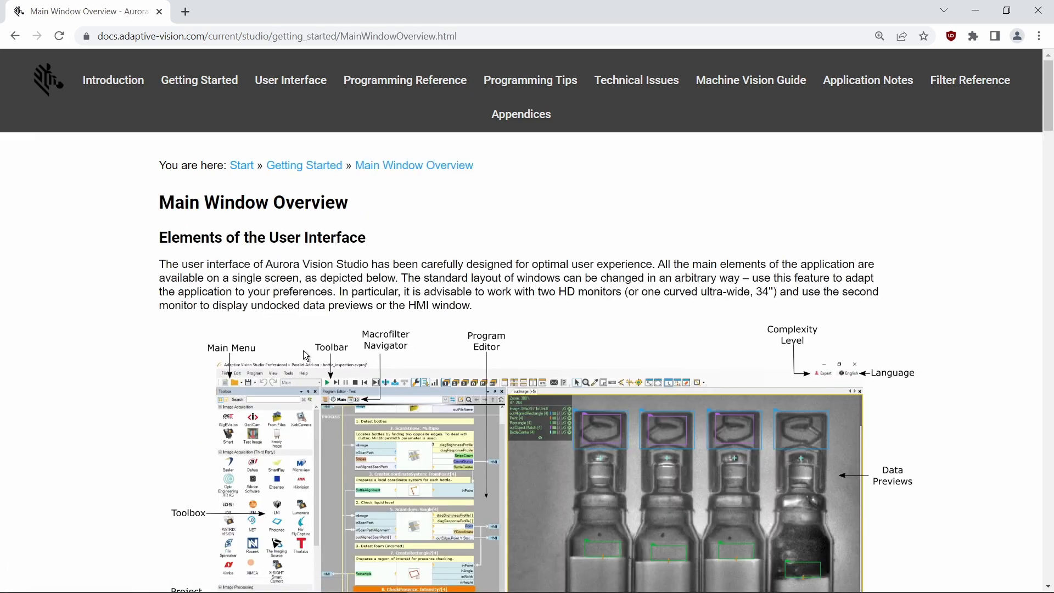
click(15, 36)
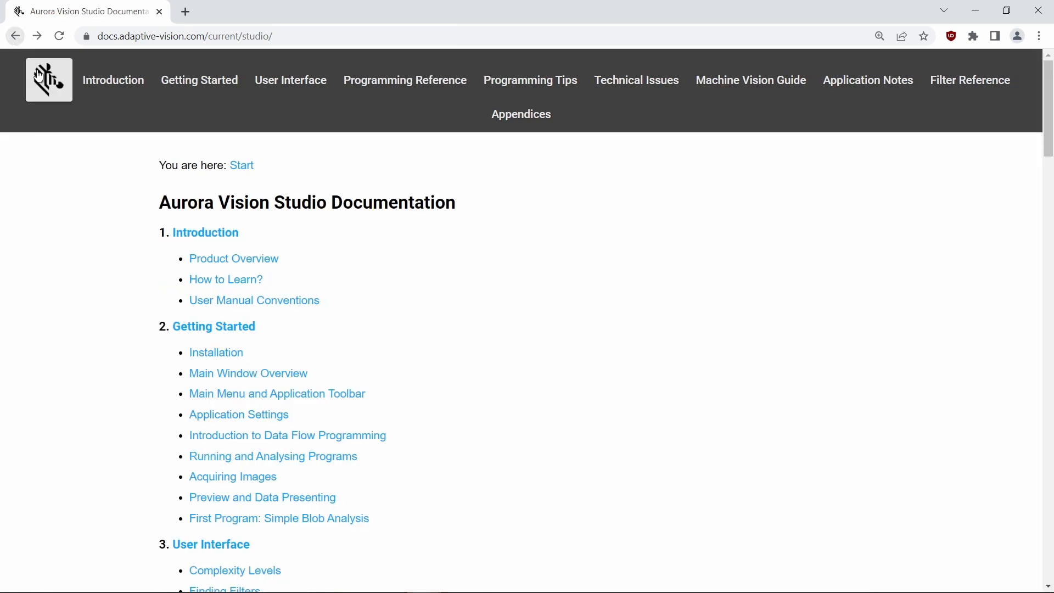
click(308, 395)
scroll(341, 332, down, 5)
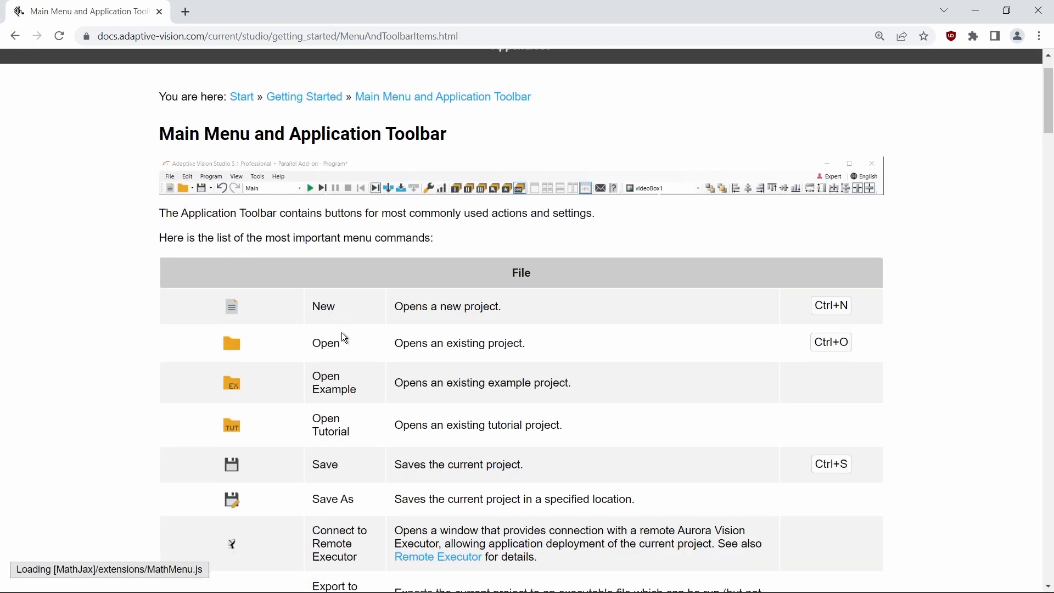
scroll(339, 334, down, 3)
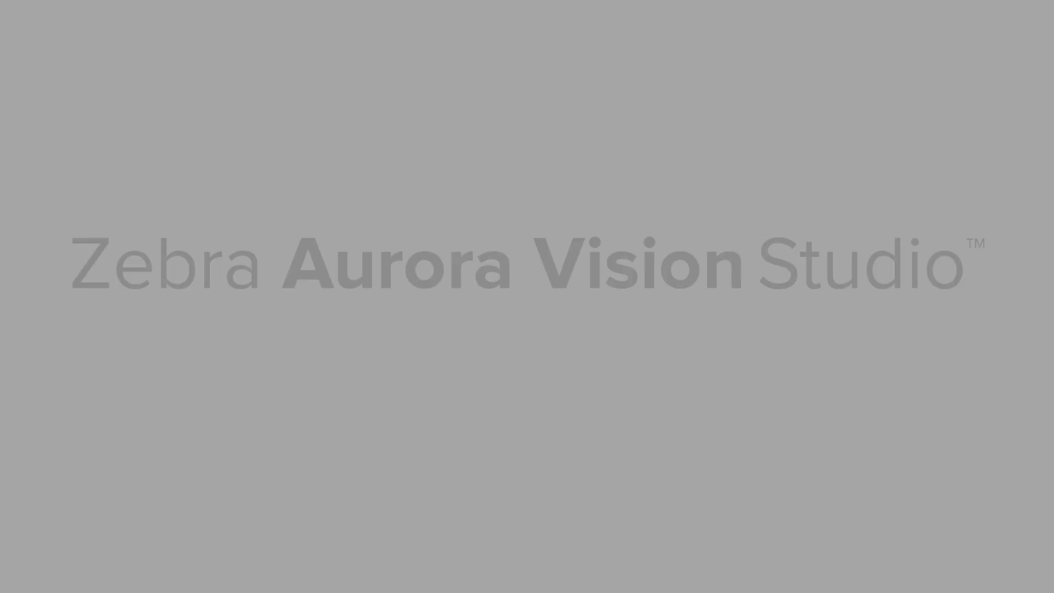